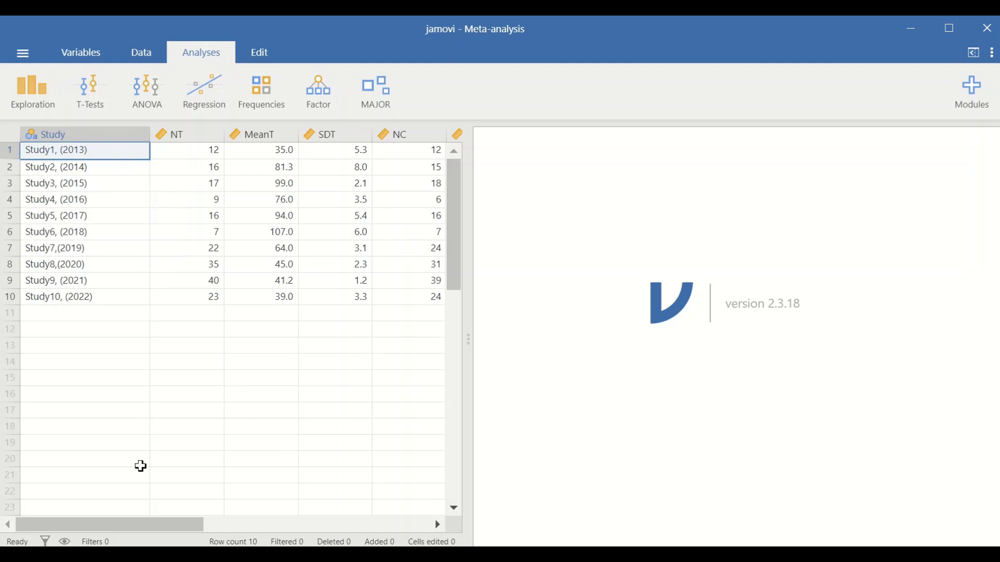
# Step: Look through the dataset's columns, from the study names to the sample sizes, means and standard deviations of both groups
pyautogui.moveTo(133, 532); pyautogui.dragTo(176, 530)
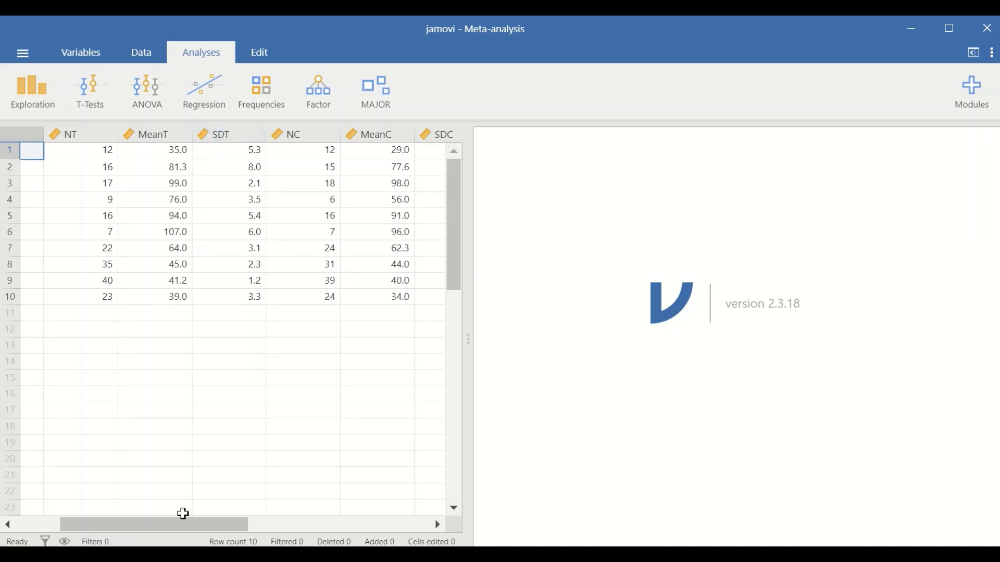
pyautogui.moveTo(199, 526); pyautogui.dragTo(221, 523)
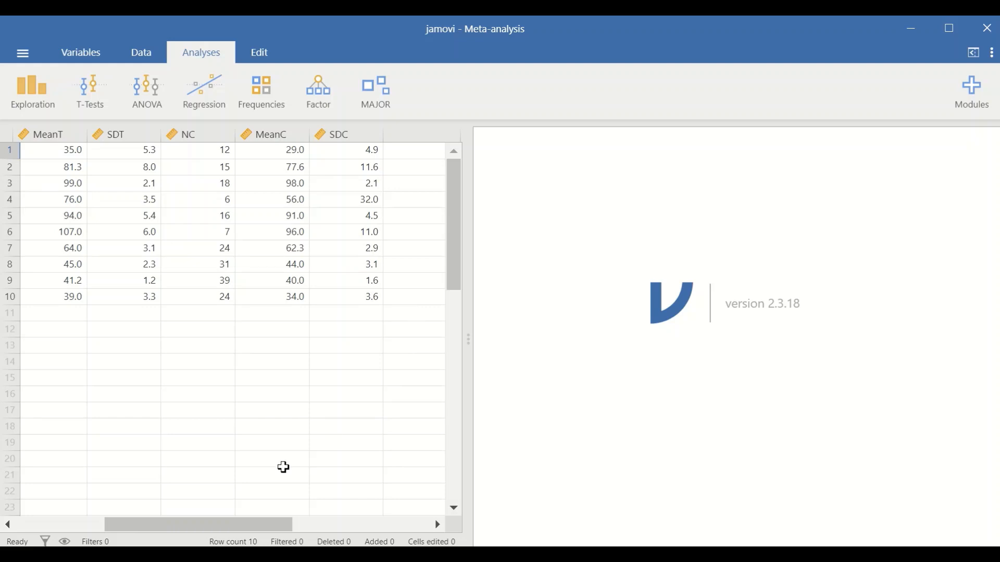
pyautogui.moveTo(211, 526); pyautogui.dragTo(170, 526)
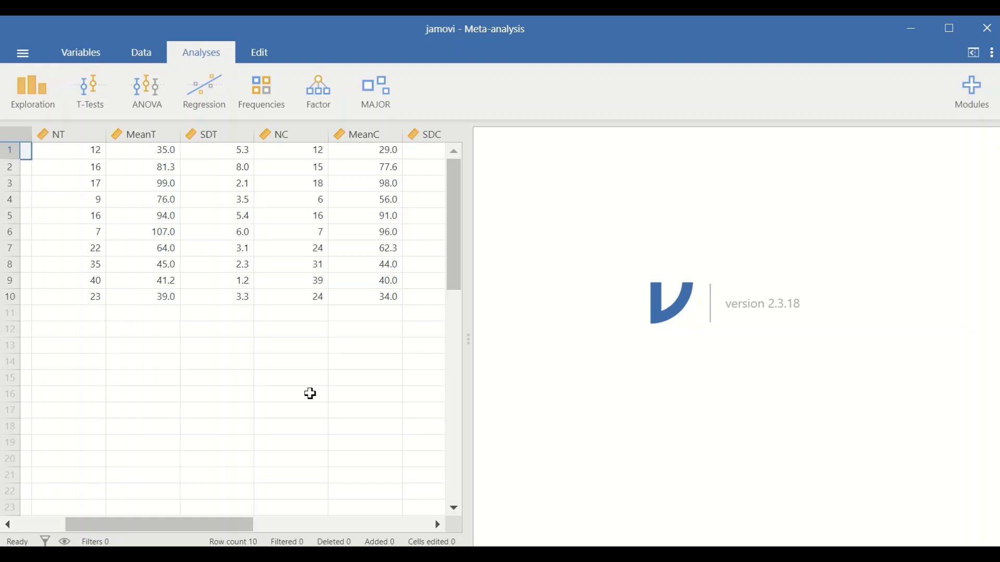
pyautogui.moveTo(216, 526); pyautogui.dragTo(141, 527)
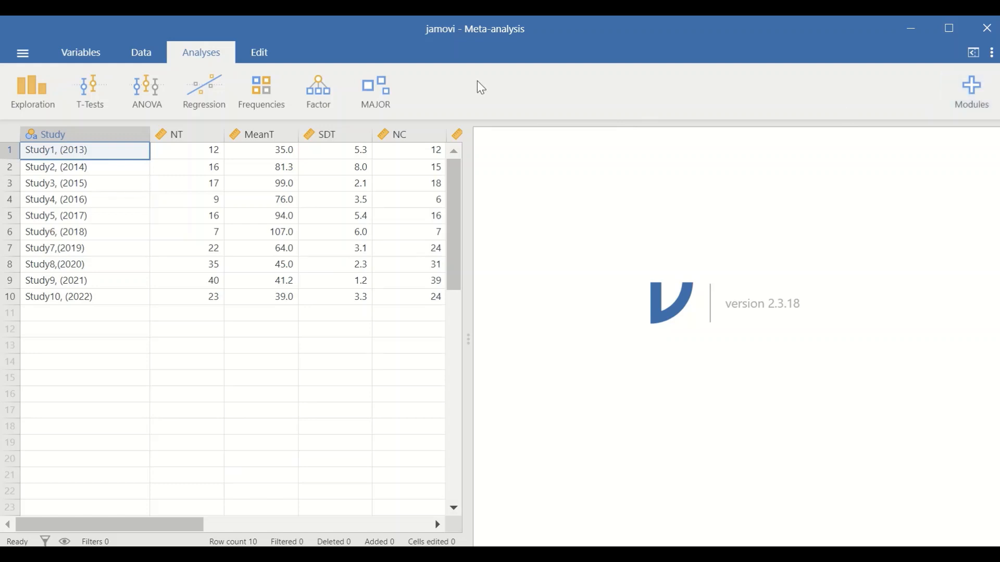
# Step: View the available add-ons in the jamovi library and close it without installing any
pyautogui.click(964, 104)
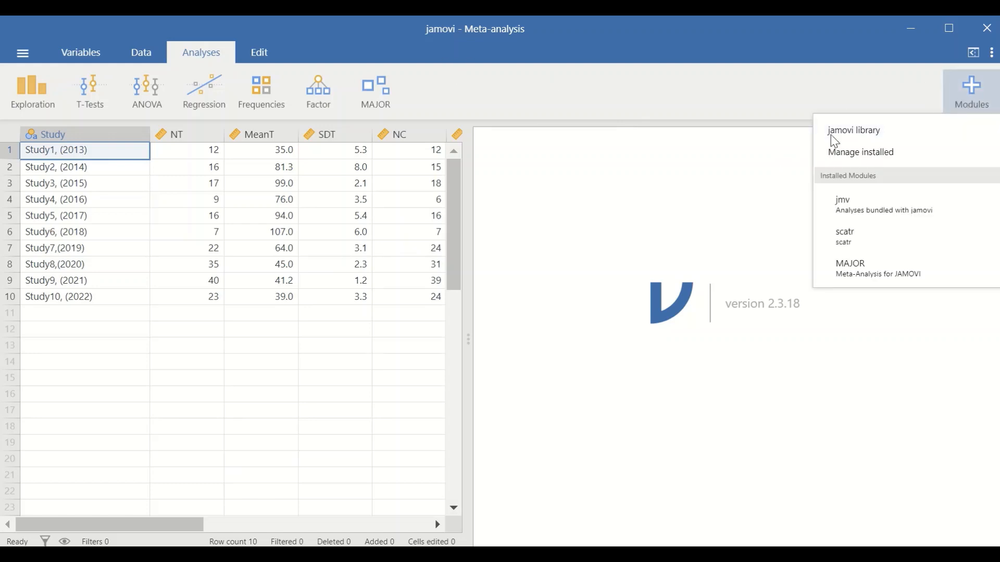
pyautogui.click(881, 135)
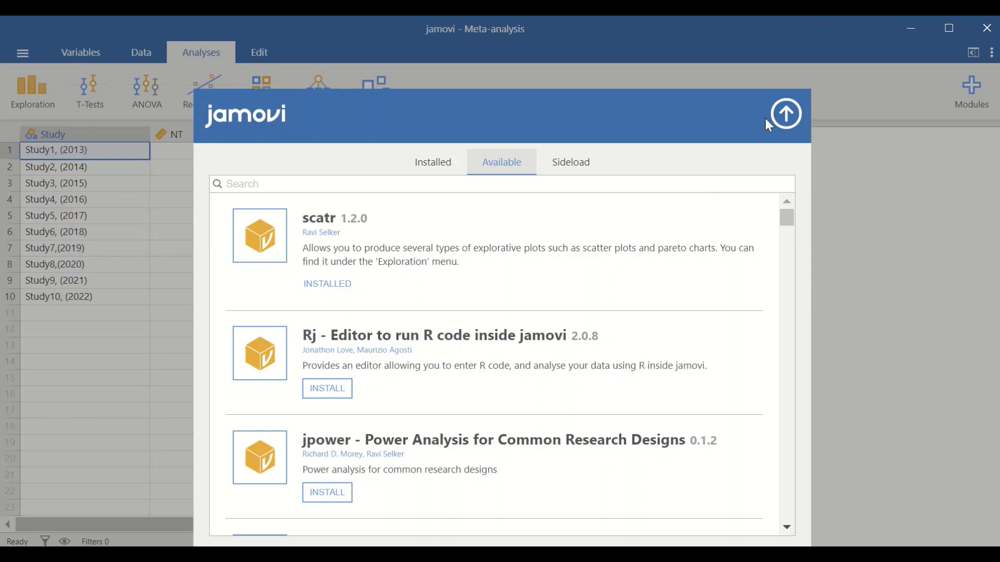
pyautogui.click(781, 114)
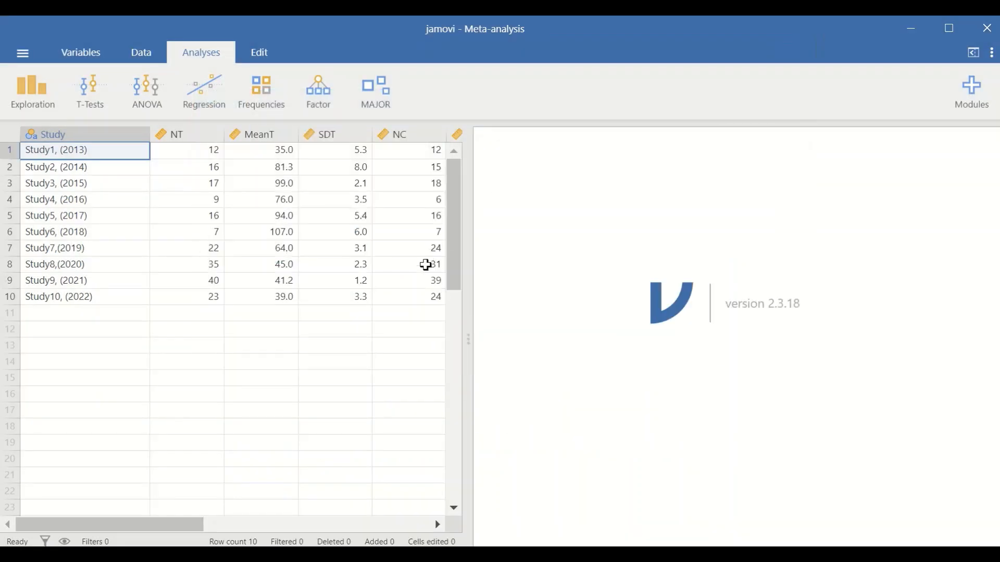
# Step: Start a MAJOR Mean Differences (n, M, SD) meta-analysis and assign Study as the study label
pyautogui.click(383, 107)
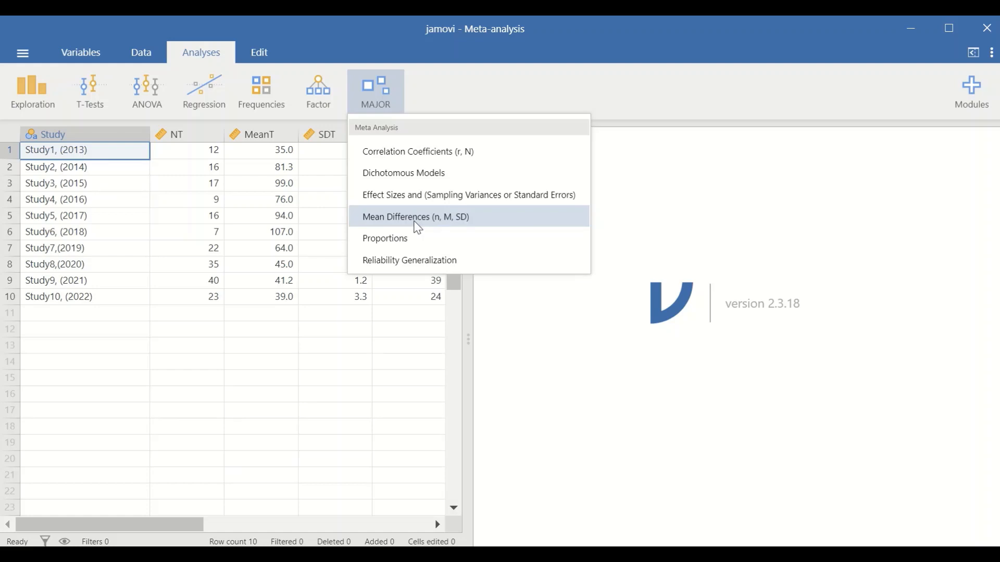
pyautogui.click(418, 218)
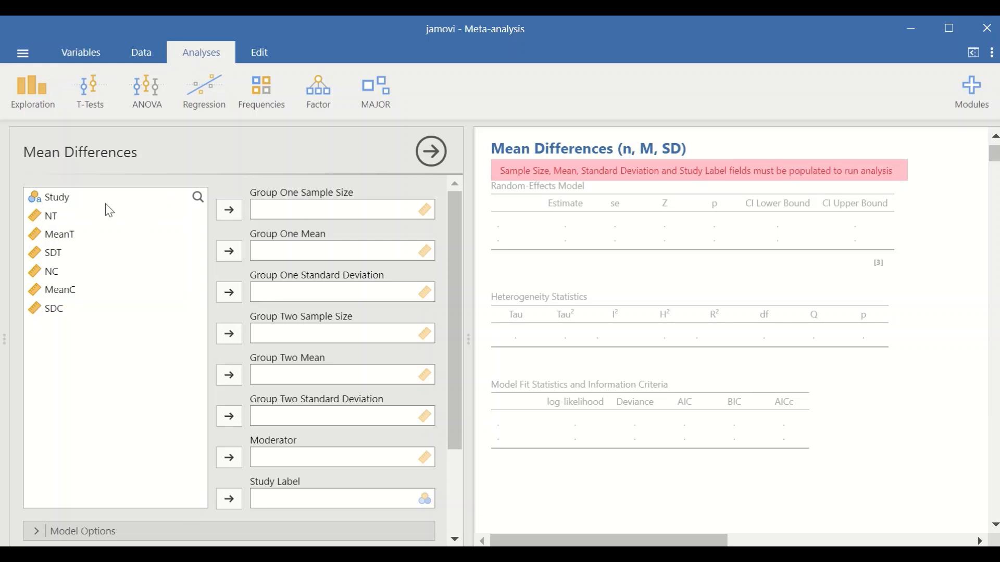
pyautogui.click(51, 202)
pyautogui.scroll(-3, 120, 354)
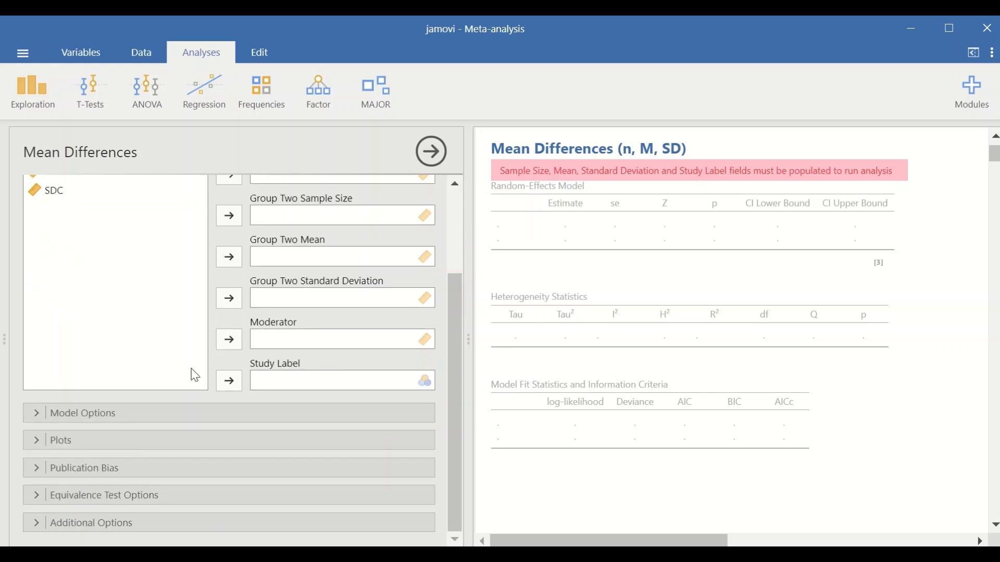
pyautogui.scroll(3, 205, 364)
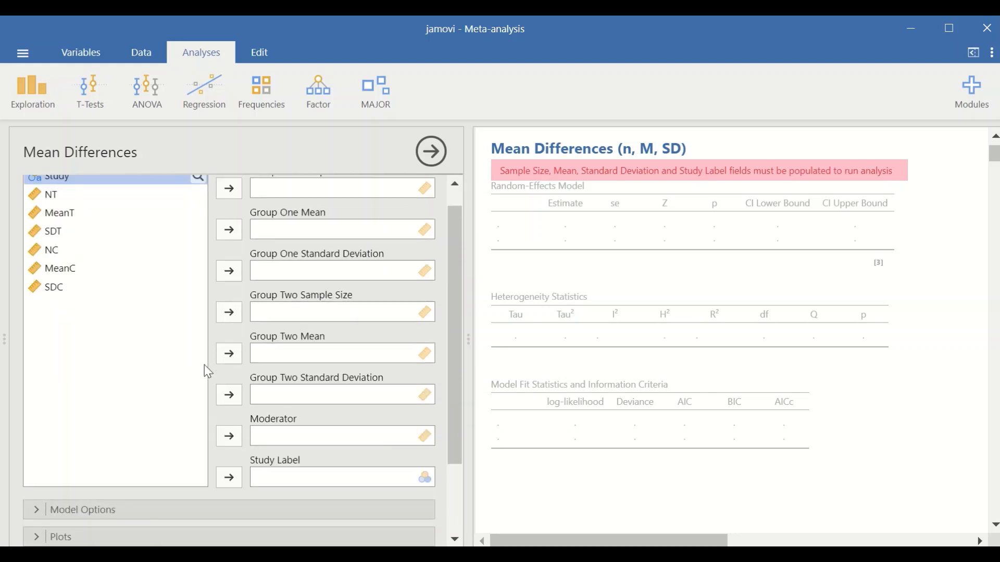
pyautogui.click(229, 479)
pyautogui.scroll(1, 177, 407)
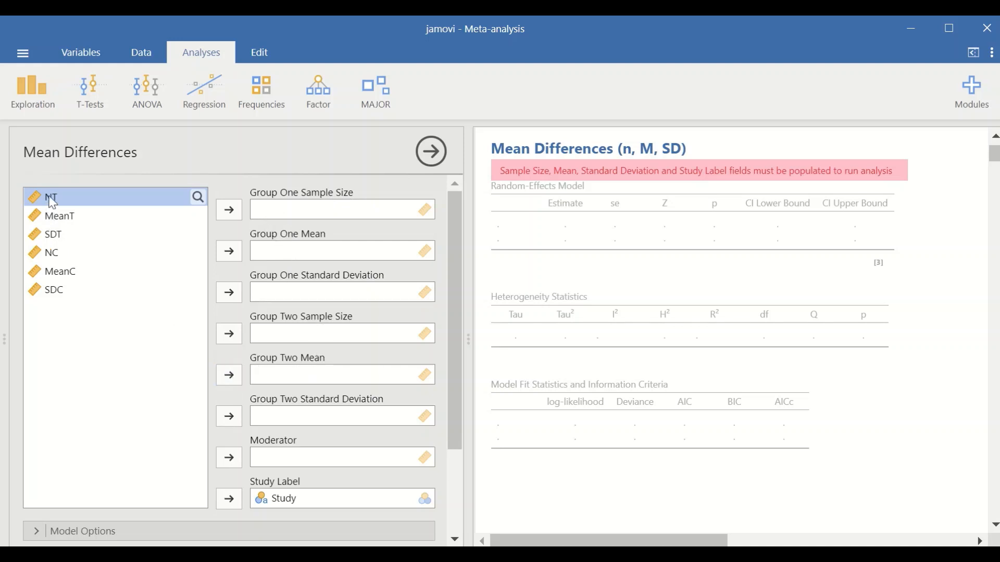
# Step: Assign NT, MeanT and SDT as the sample size, mean and standard deviation of group one
pyautogui.click(226, 207)
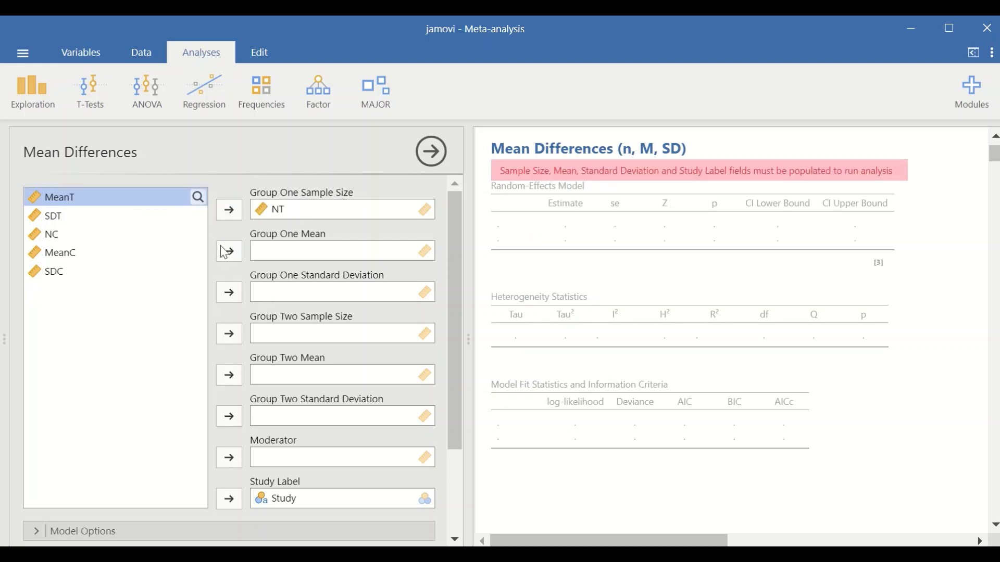
pyautogui.click(231, 251)
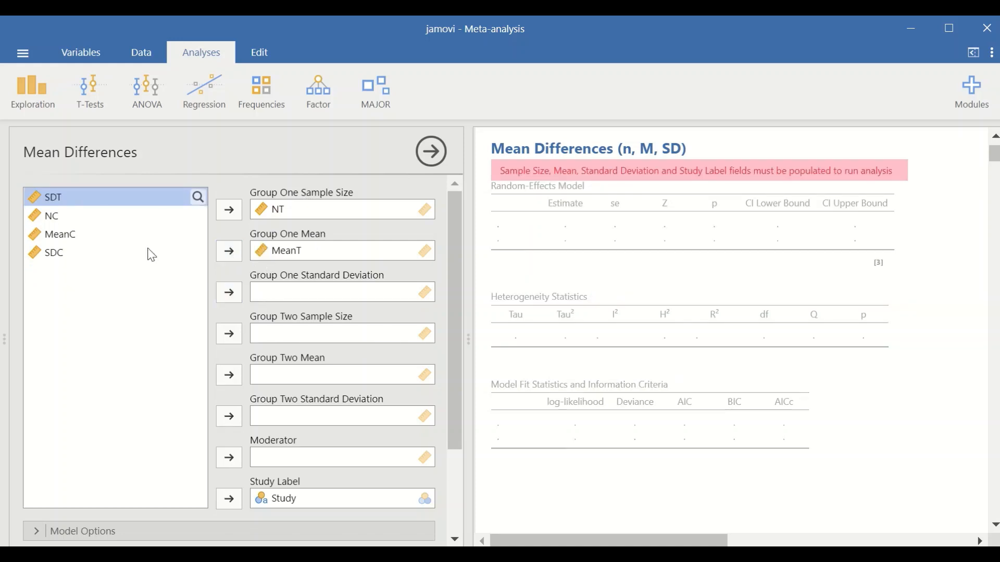
pyautogui.click(229, 293)
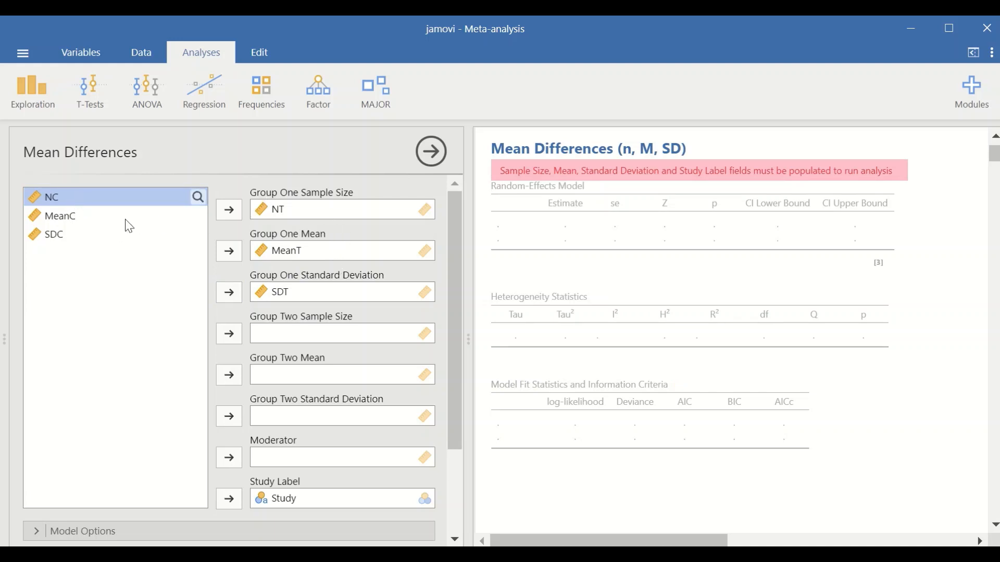
# Step: Assign NC, MeanC and SDC as the sample size, mean and standard deviation of group two
pyautogui.click(230, 333)
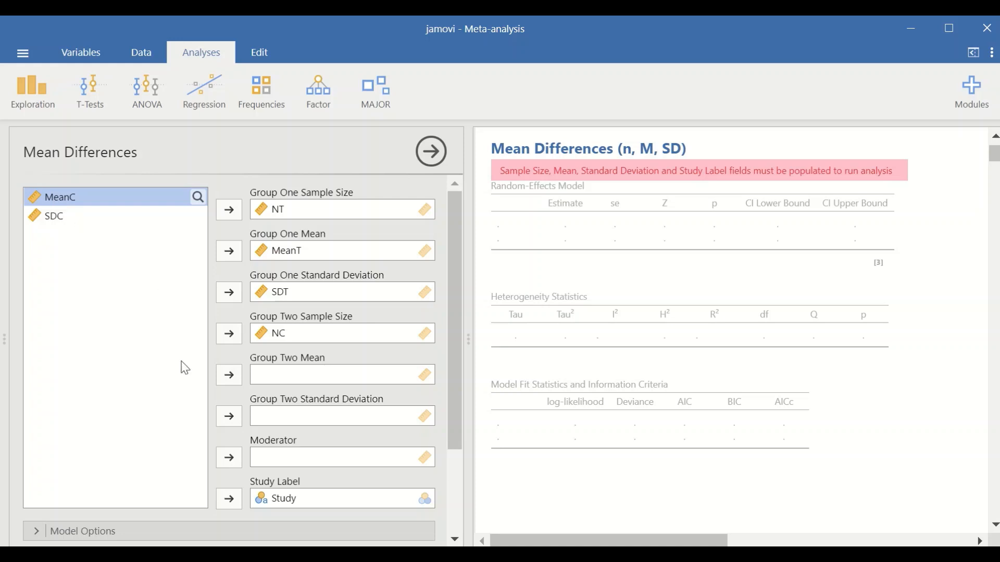
pyautogui.click(233, 375)
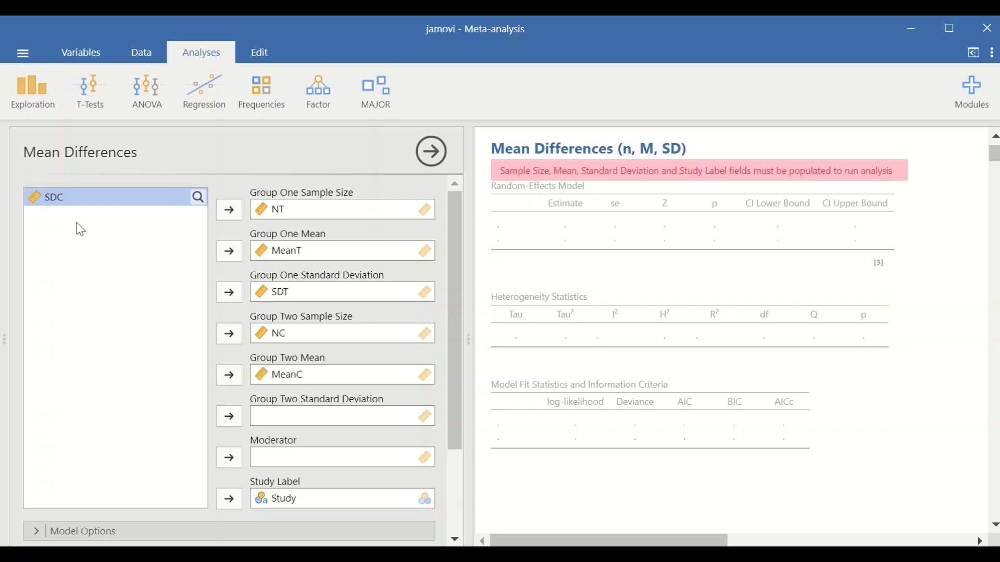
pyautogui.click(231, 418)
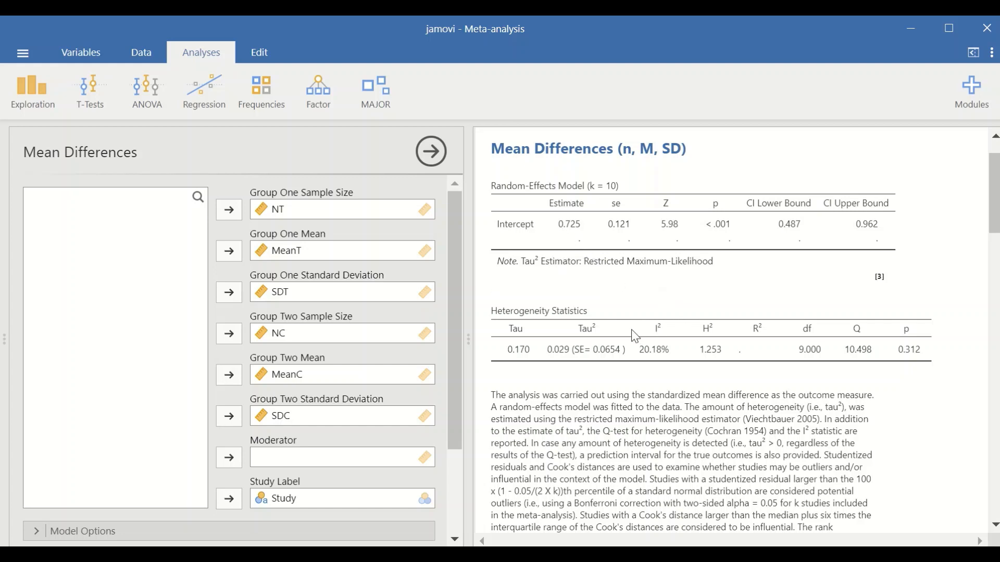
# Step: Set the meta-analysis model estimator to Hedges
pyautogui.scroll(-3, 632, 321)
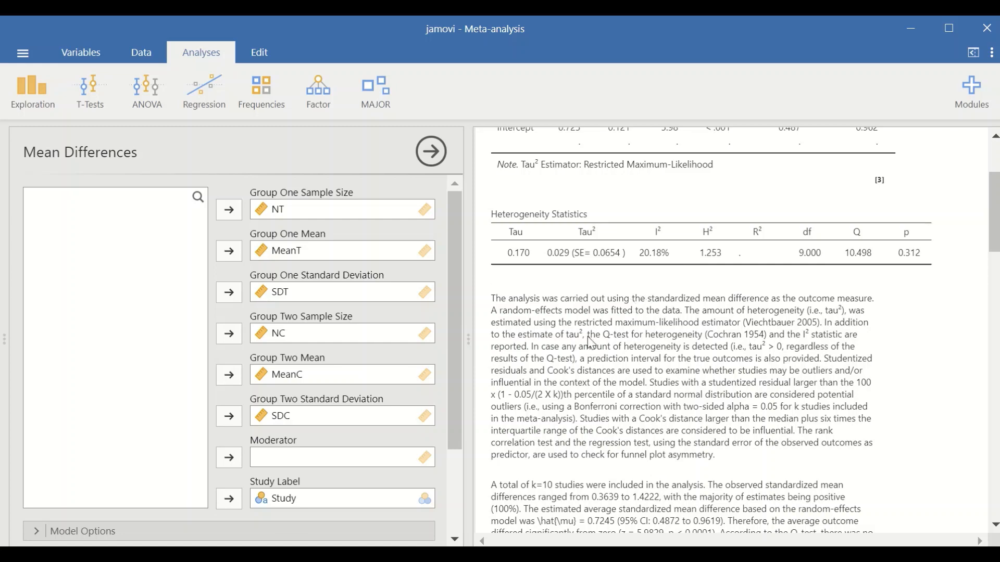
pyautogui.scroll(-2, 577, 338)
pyautogui.scroll(-3, 359, 380)
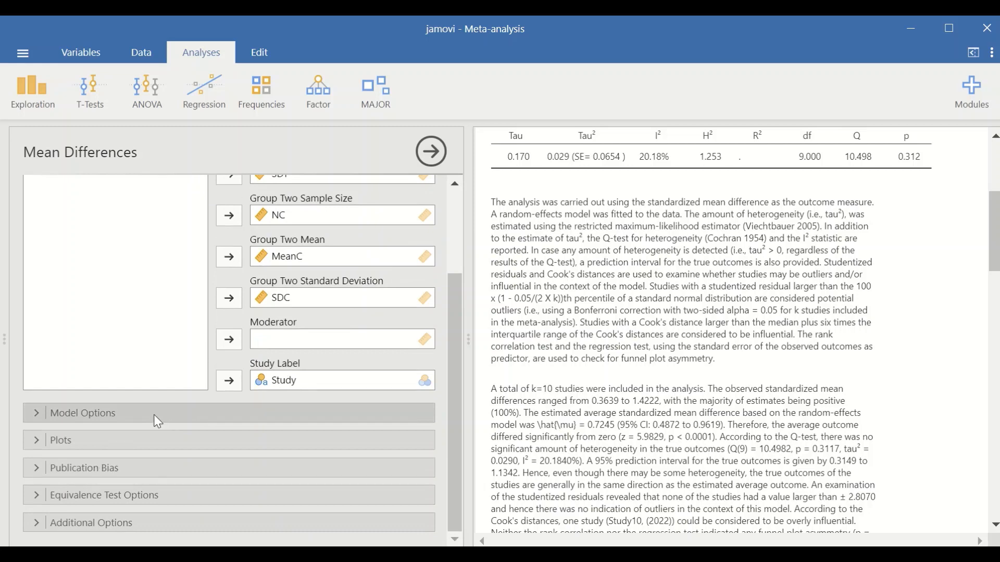
pyautogui.click(127, 415)
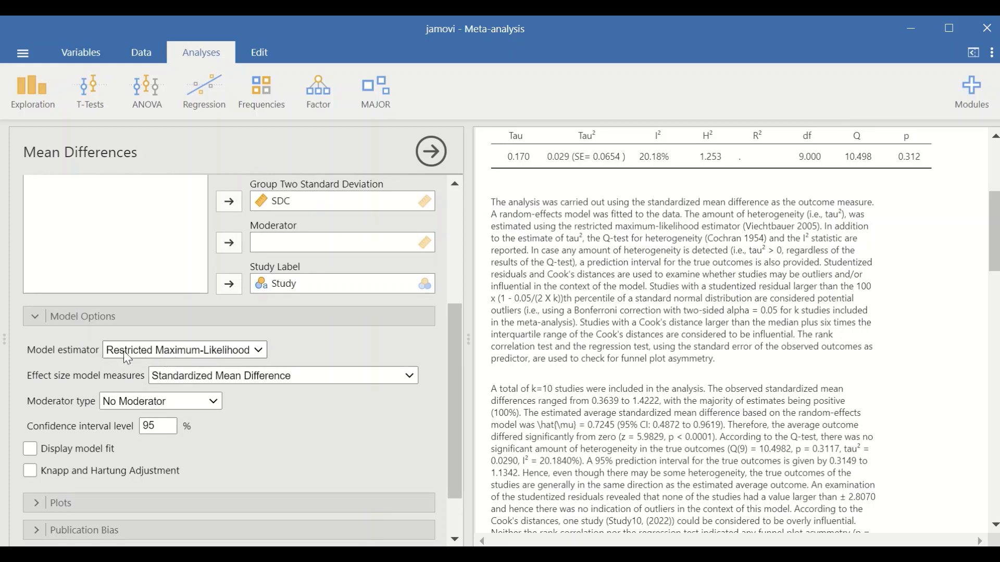
pyautogui.click(248, 355)
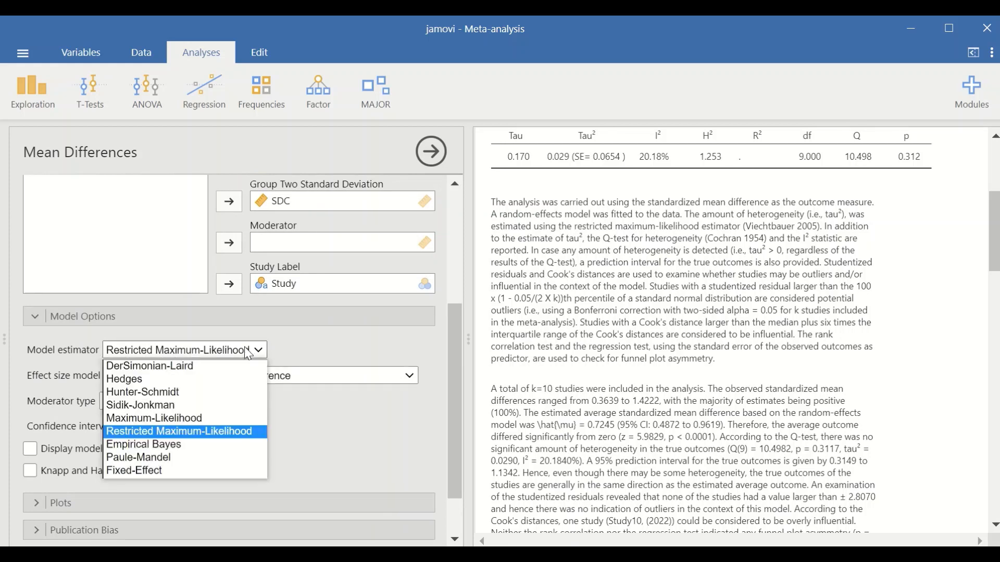
pyautogui.click(169, 384)
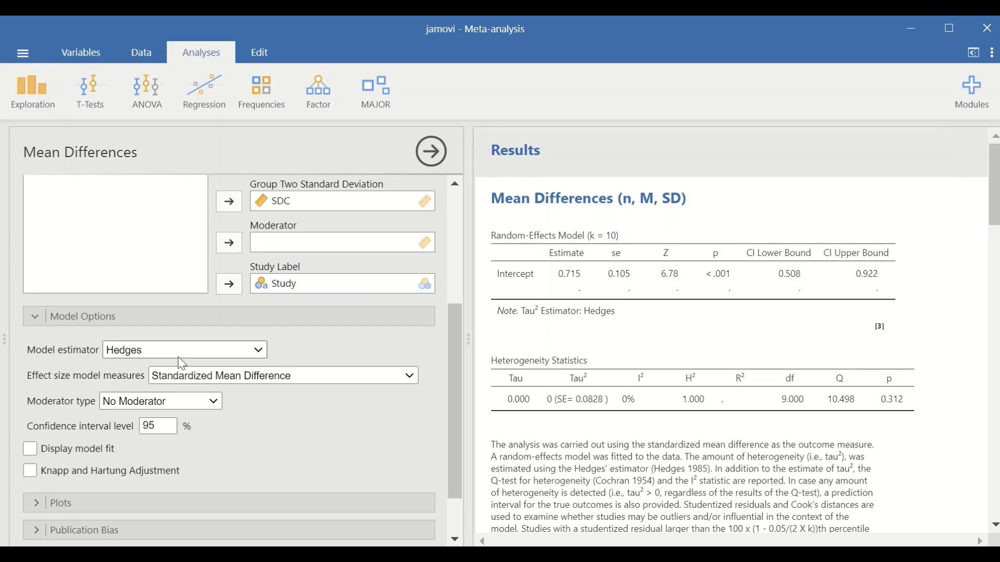
# Step: Choose Standardized Mean Difference as the effect size model measure and collapse the model options
pyautogui.scroll(-1, 208, 364)
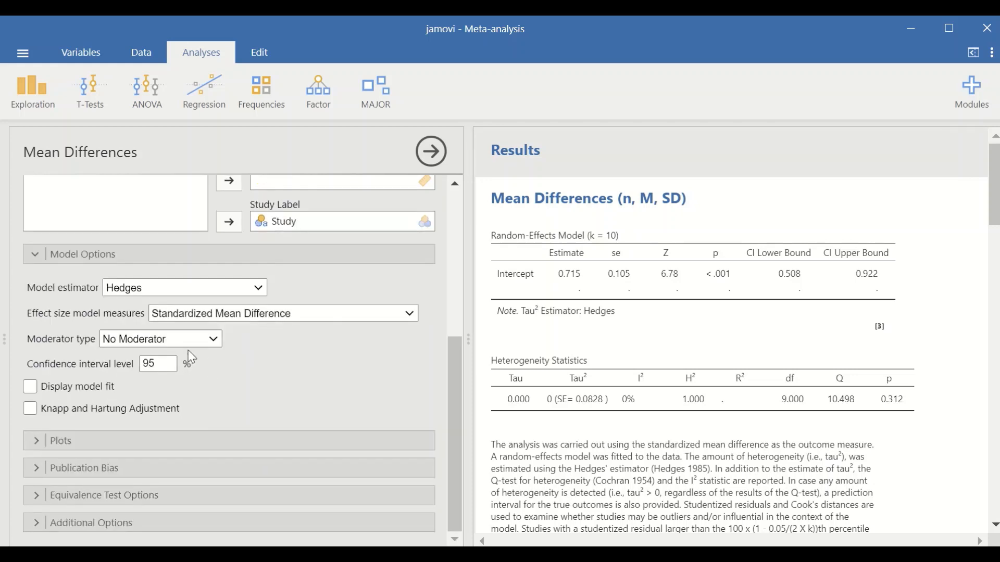
pyautogui.click(311, 321)
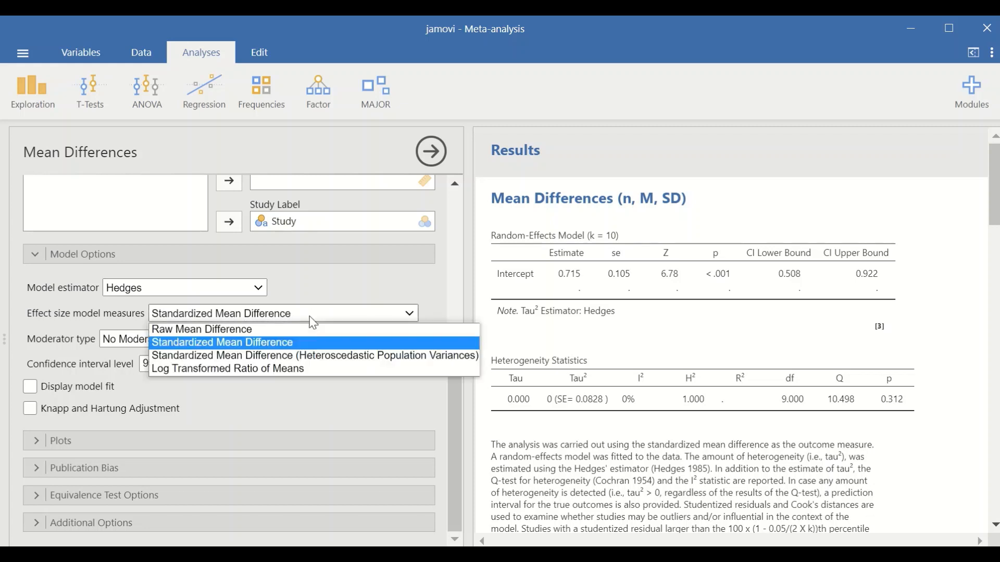
pyautogui.click(313, 342)
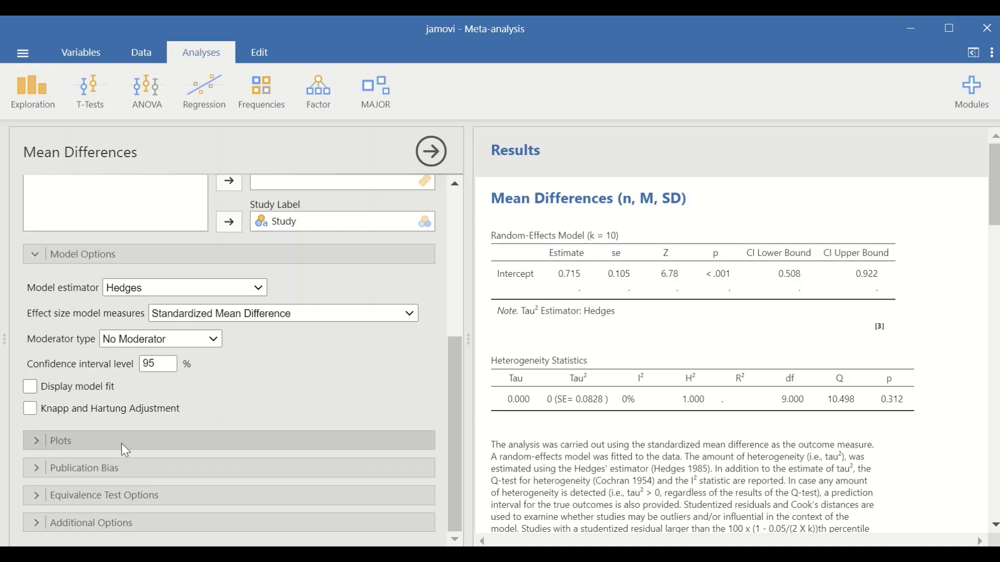
pyautogui.click(36, 255)
# Step: Expand the plot options and examine the forest plot's study effects and summary estimate, the model results table and the funnel plot
pyautogui.click(76, 442)
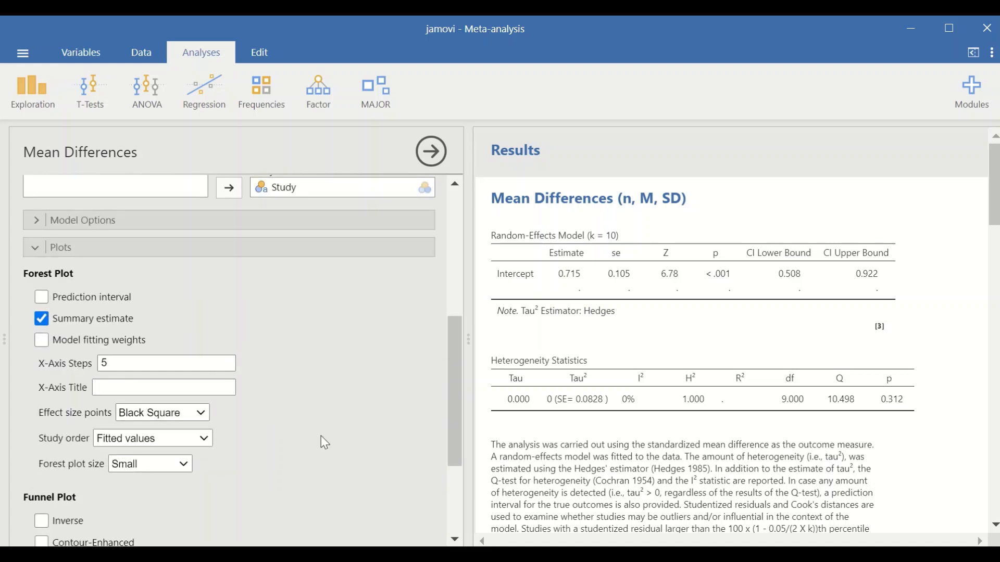
pyautogui.scroll(-15, 966, 255)
pyautogui.scroll(5, 967, 260)
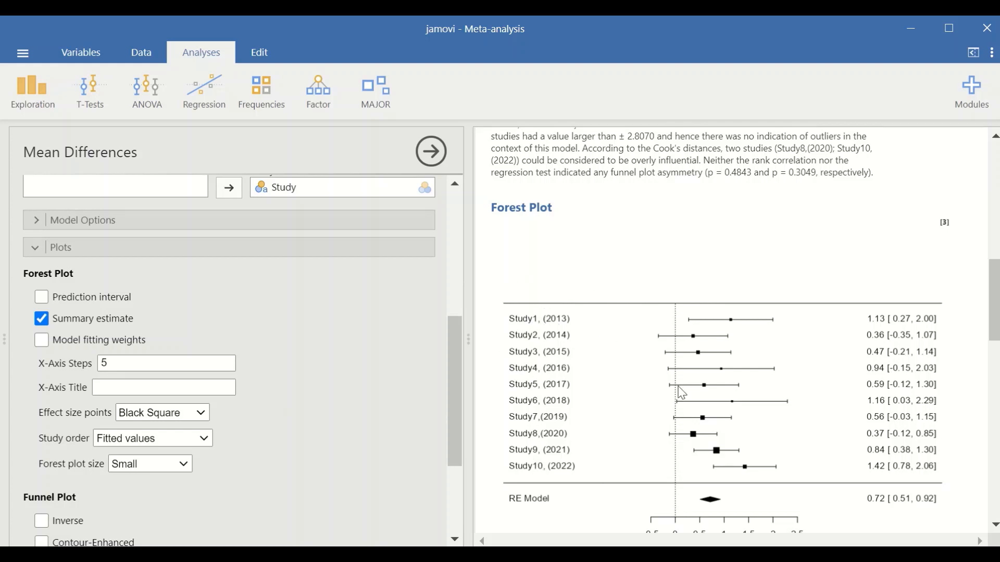
pyautogui.scroll(-3, 677, 375)
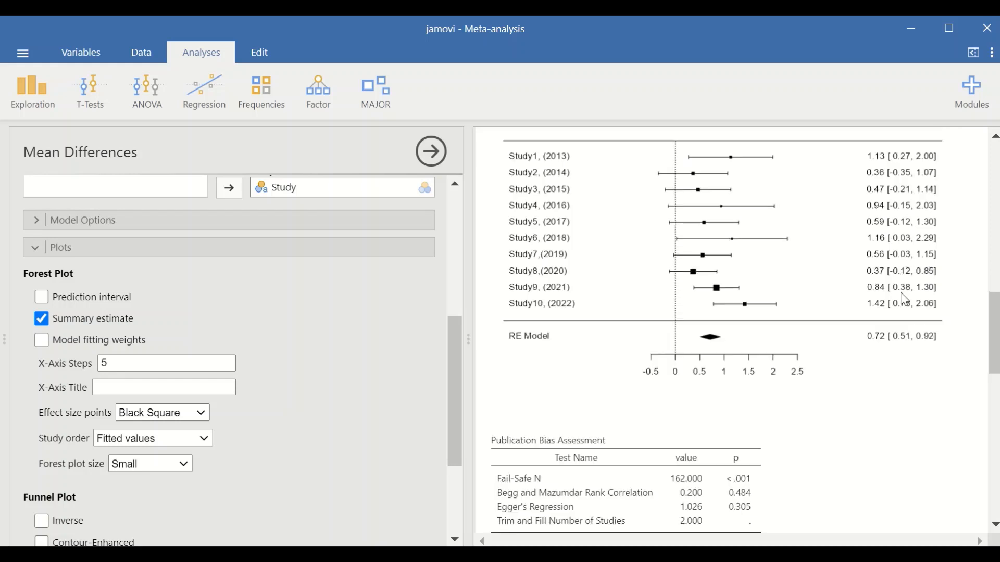
pyautogui.scroll(3, 765, 290)
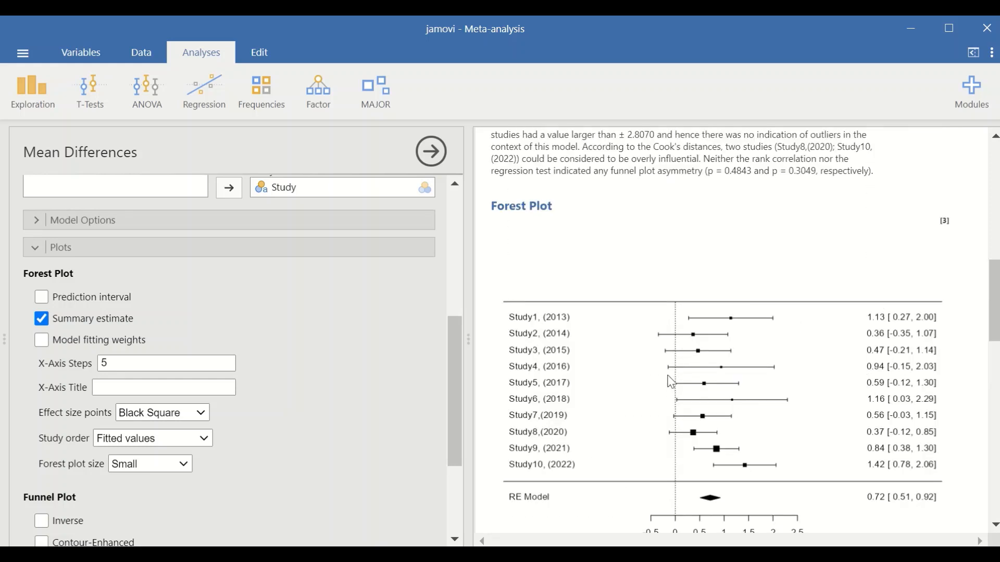
pyautogui.scroll(-3, 675, 378)
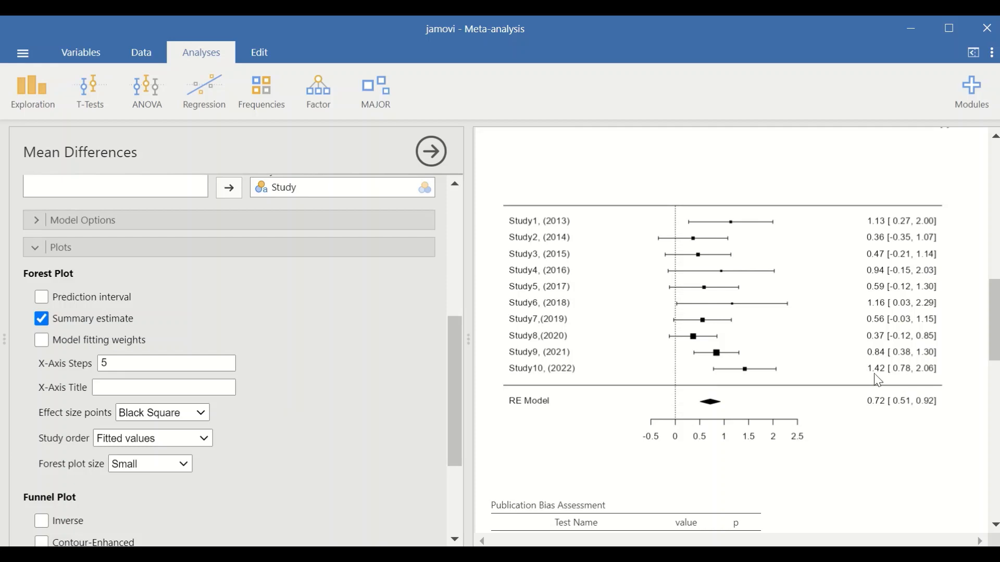
pyautogui.scroll(15, 870, 370)
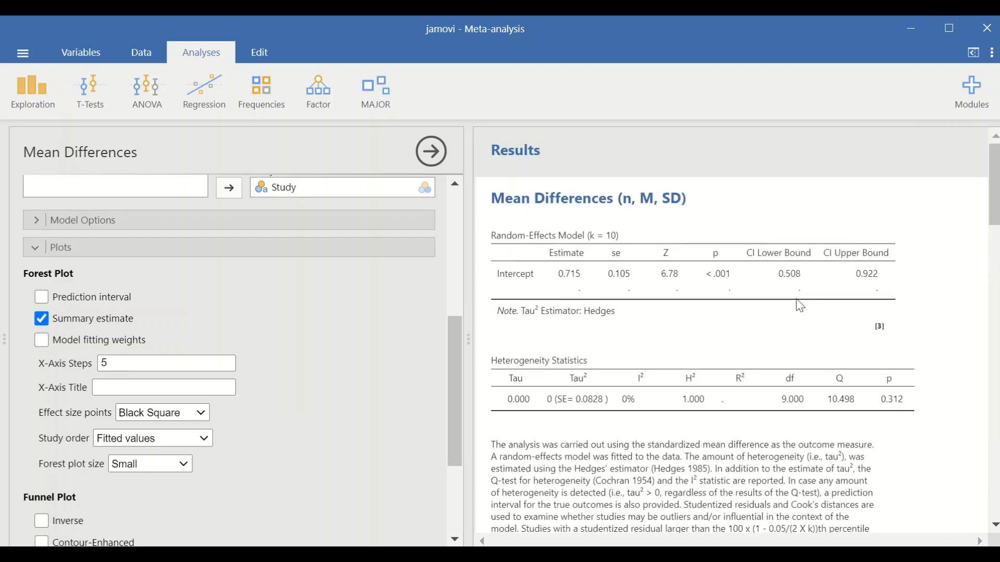
pyautogui.scroll(-15, 766, 323)
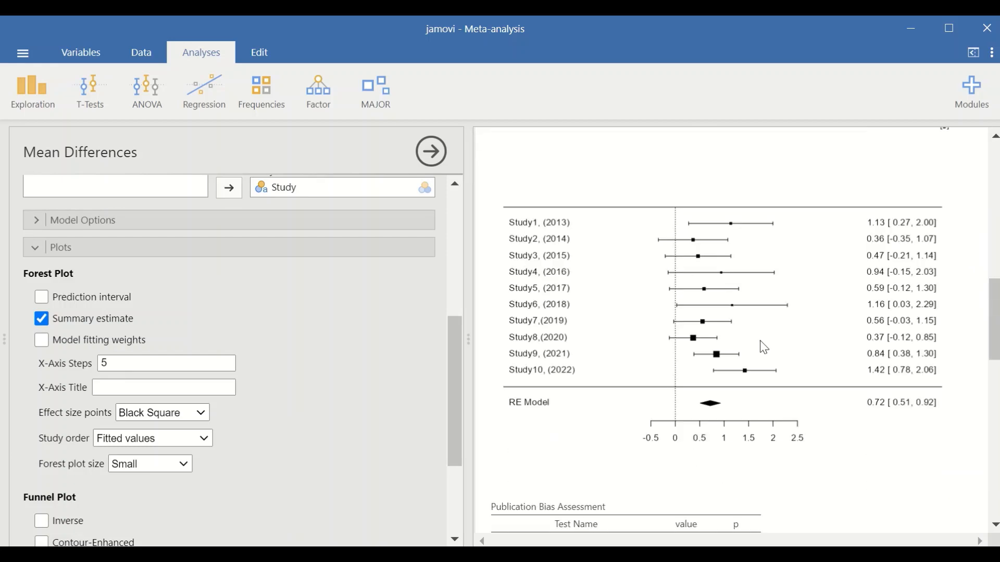
pyautogui.scroll(-5, 770, 351)
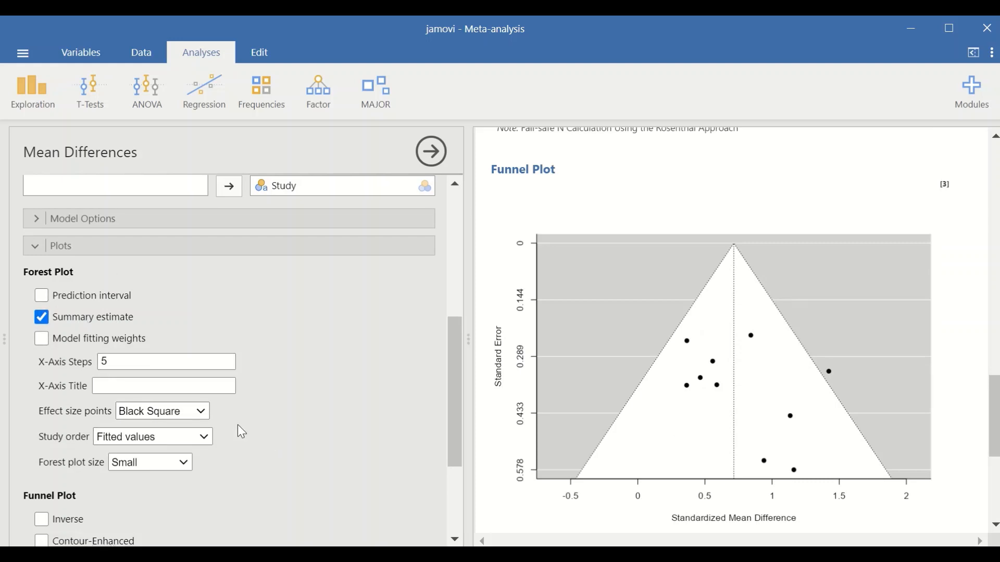
# Step: Set the forest plot's effect size points to Empty Square
pyautogui.scroll(-2, 238, 424)
pyautogui.click(208, 318)
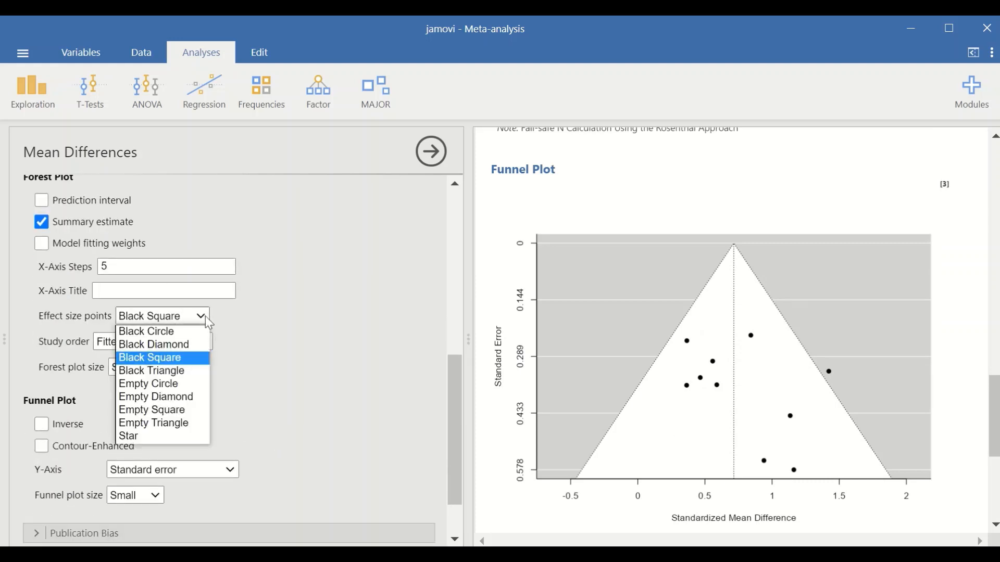
pyautogui.click(197, 359)
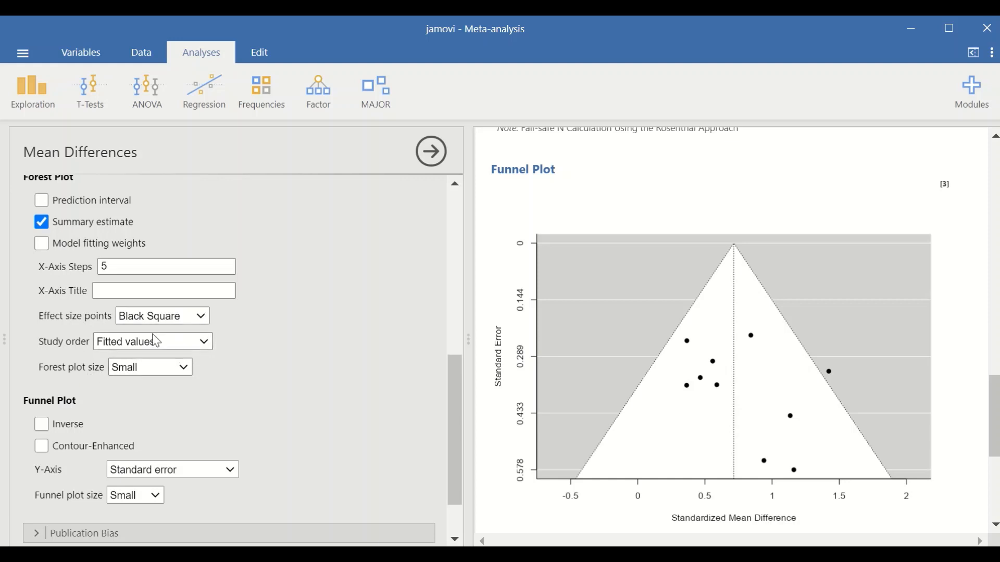
pyautogui.click(182, 317)
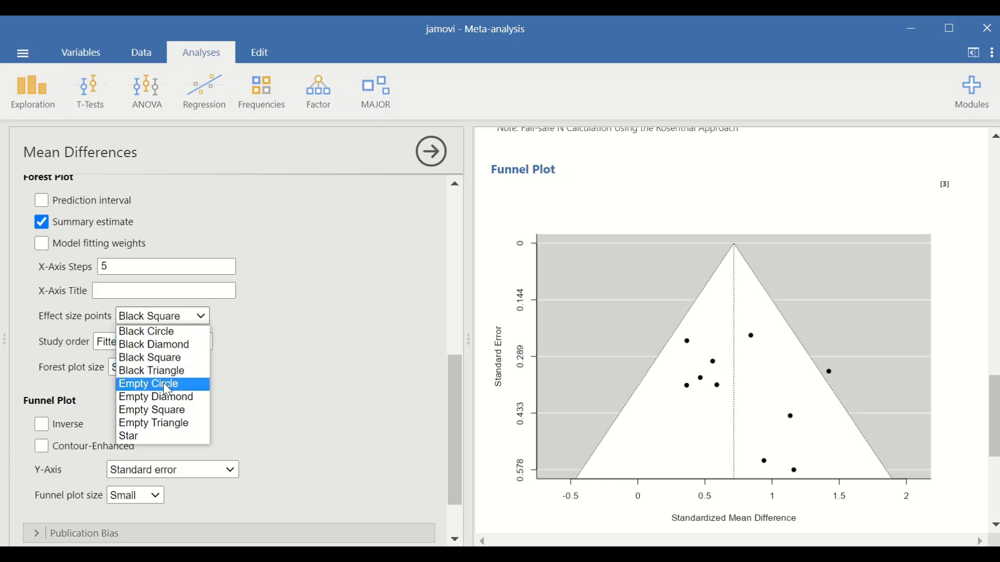
pyautogui.click(166, 412)
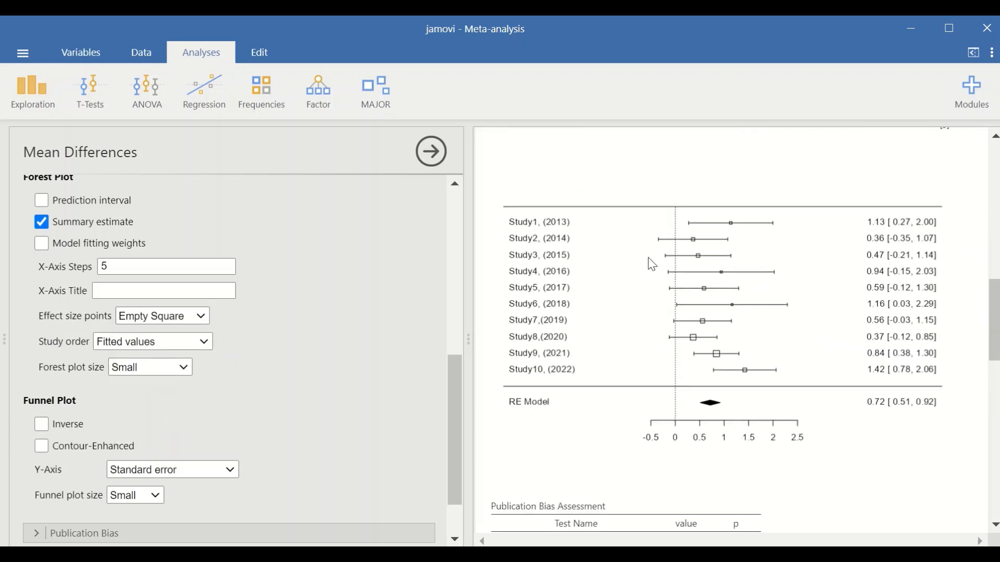
# Step: Look over the publication bias table and funnel plot, and set the funnel plot's Y-axis to Sample size
pyautogui.scroll(-1, 138, 347)
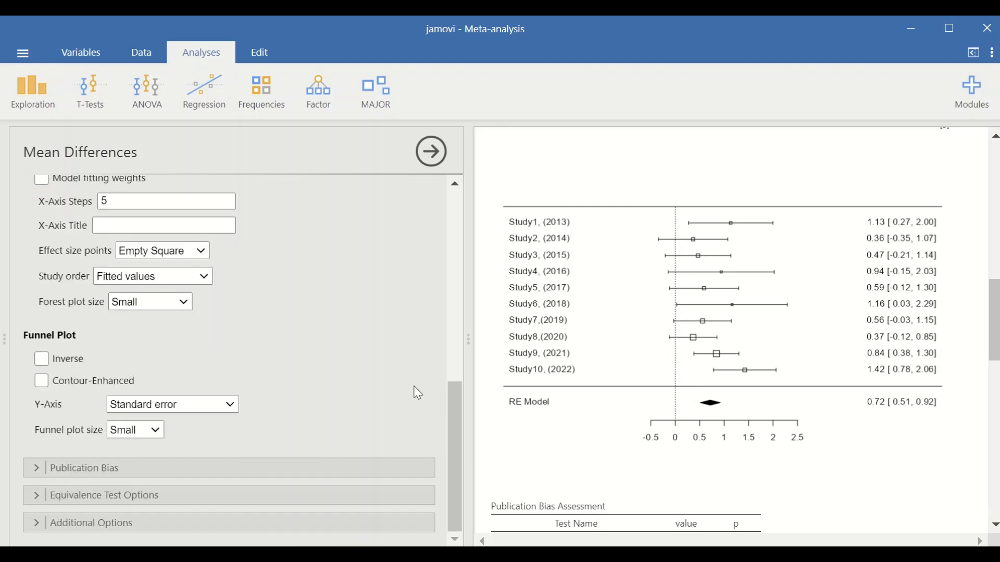
pyautogui.scroll(-5, 750, 349)
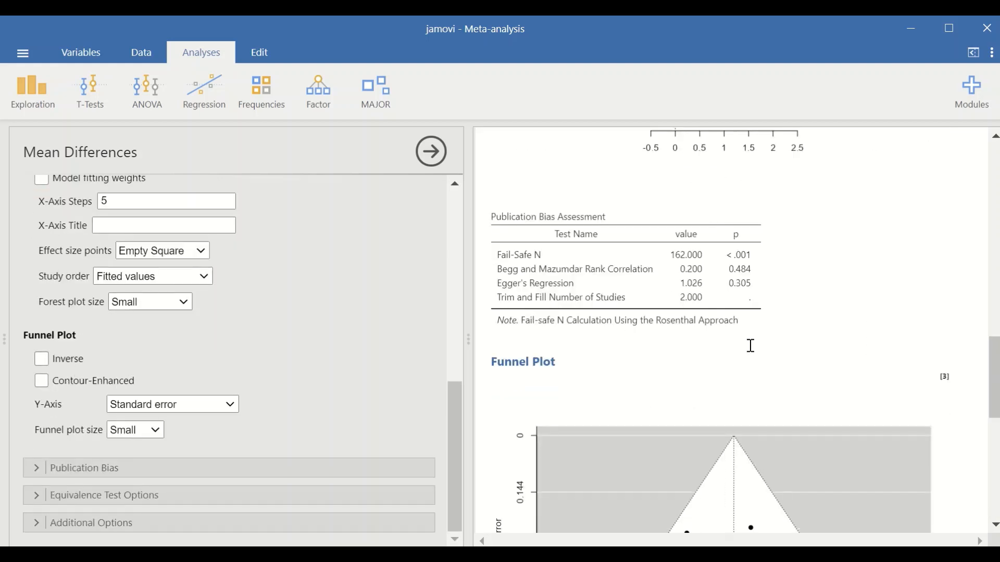
pyautogui.scroll(-5, 750, 350)
pyautogui.scroll(3, 729, 355)
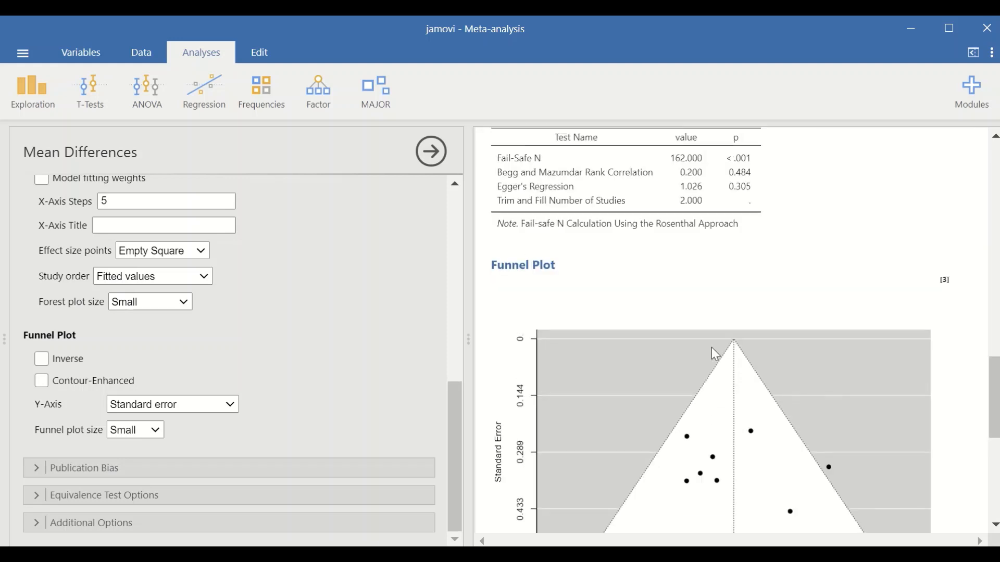
pyautogui.scroll(-2, 712, 348)
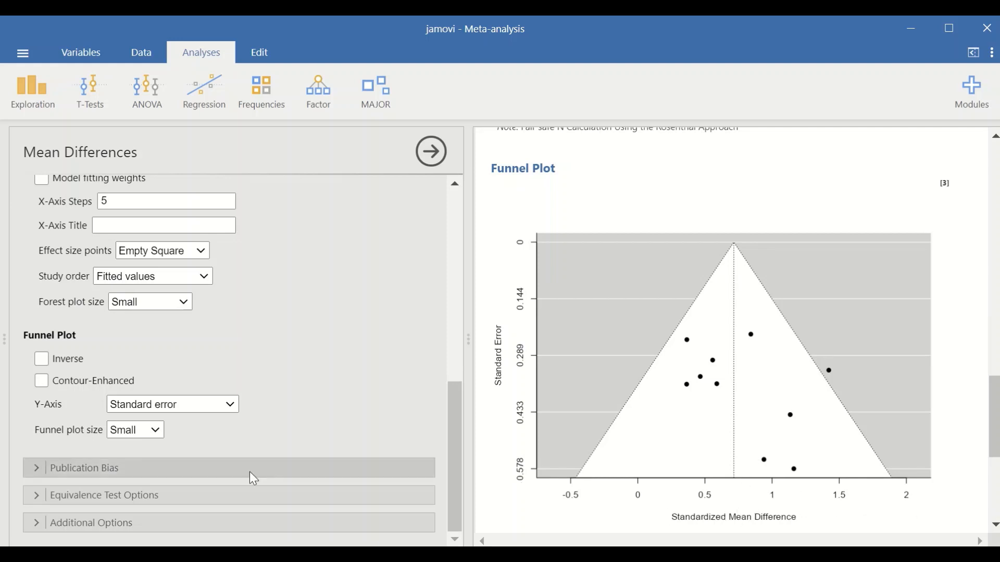
pyautogui.click(209, 408)
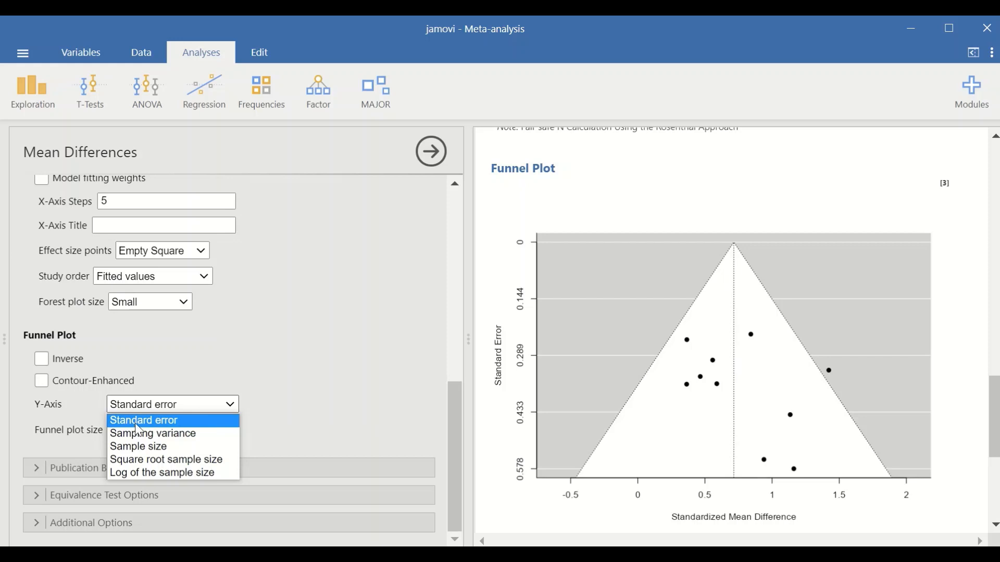
pyautogui.click(174, 426)
pyautogui.click(171, 405)
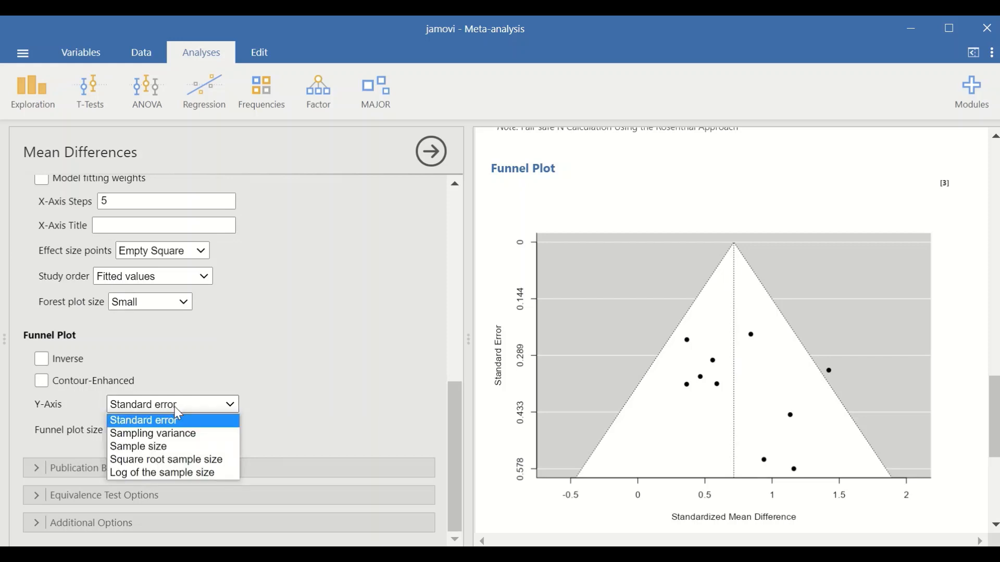
pyautogui.click(165, 447)
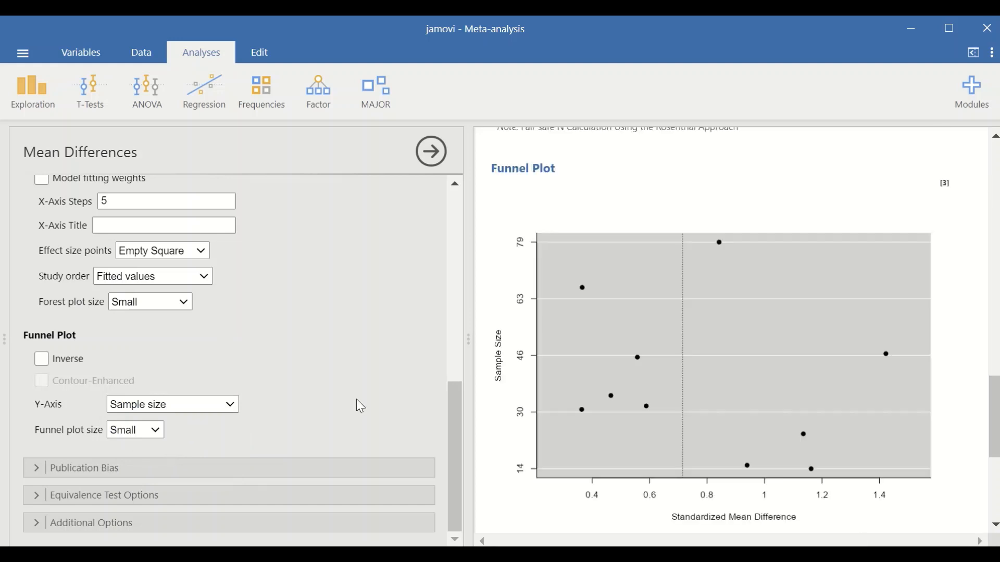
# Step: Return the funnel plot's Y-axis to Standard error and check the available funnel plot sizes
pyautogui.click(193, 407)
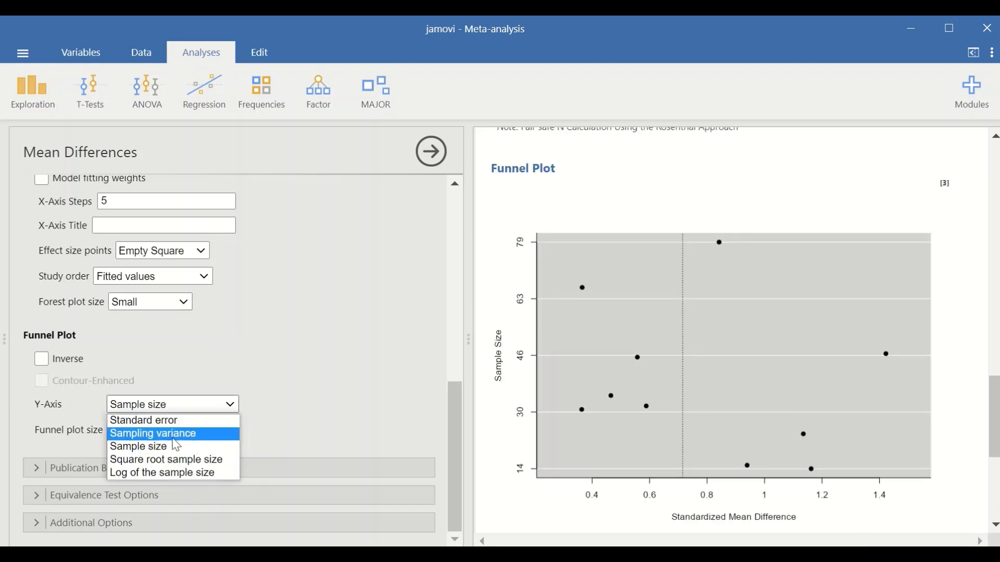
pyautogui.click(167, 421)
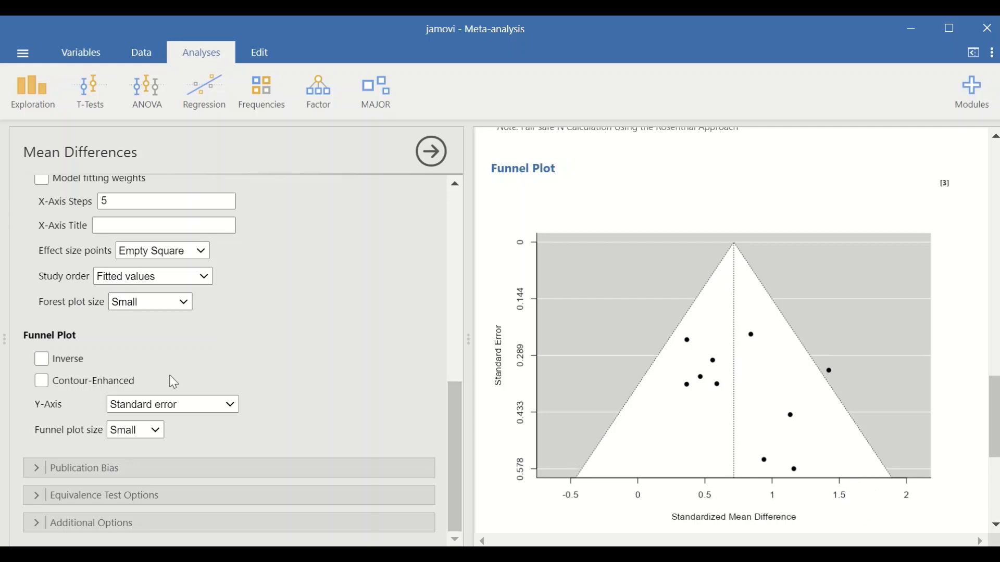
pyautogui.click(139, 430)
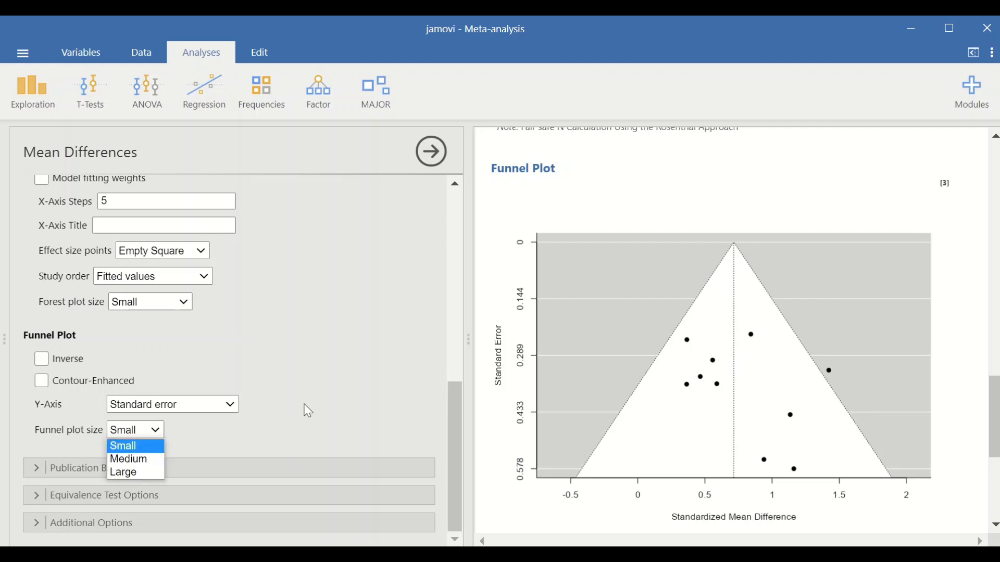
pyautogui.click(332, 375)
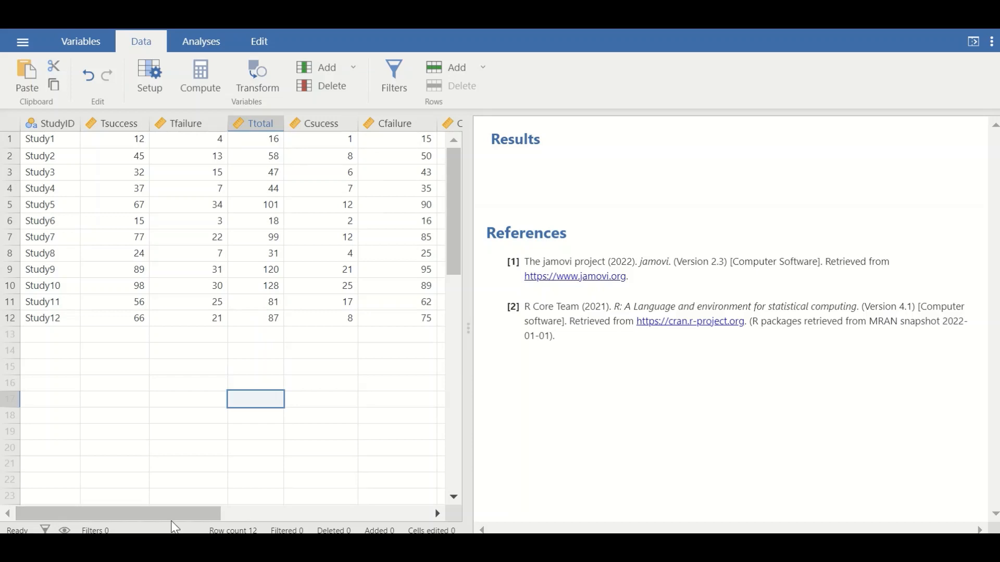
# Step: Review the success, failure and total columns of the twelve-study dataset, and browse the modules available in the jamovi library
pyautogui.moveTo(172, 521); pyautogui.dragTo(220, 515)
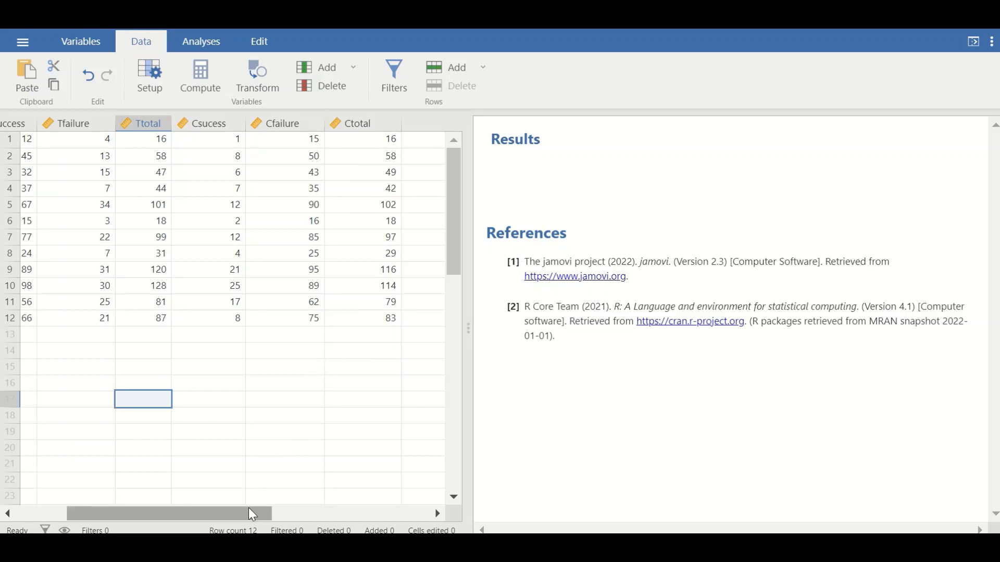
pyautogui.moveTo(247, 515); pyautogui.dragTo(199, 510)
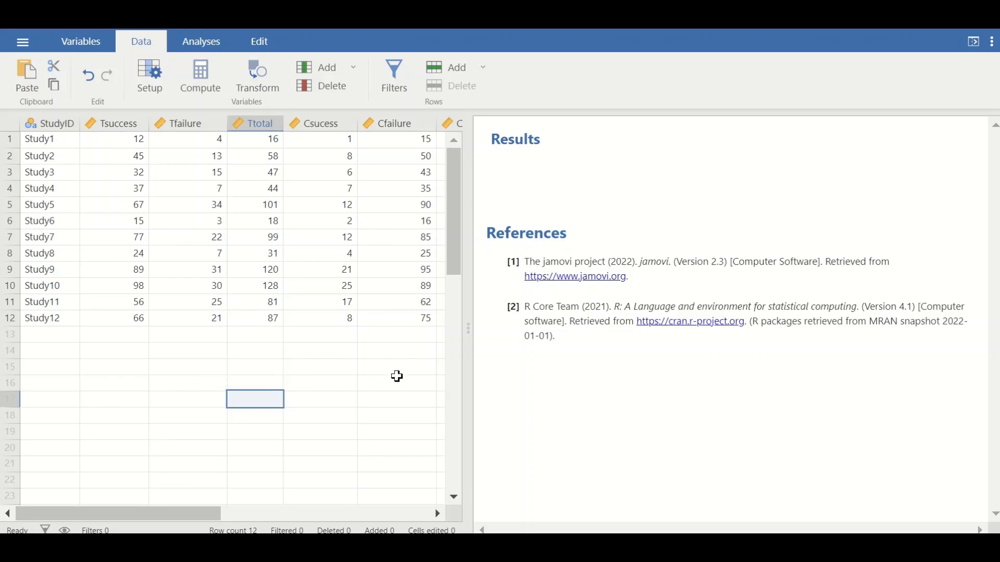
pyautogui.click(204, 43)
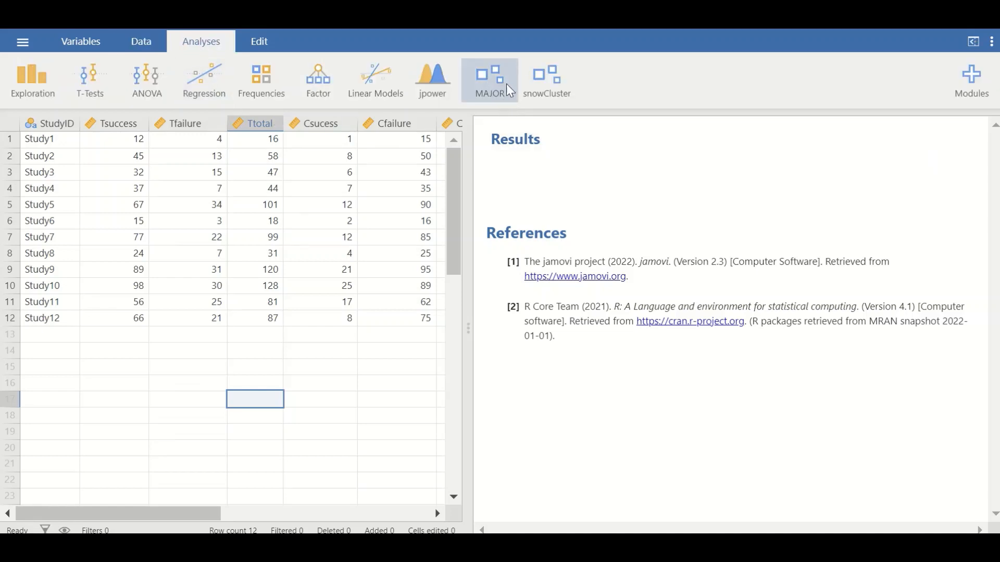
pyautogui.click(971, 81)
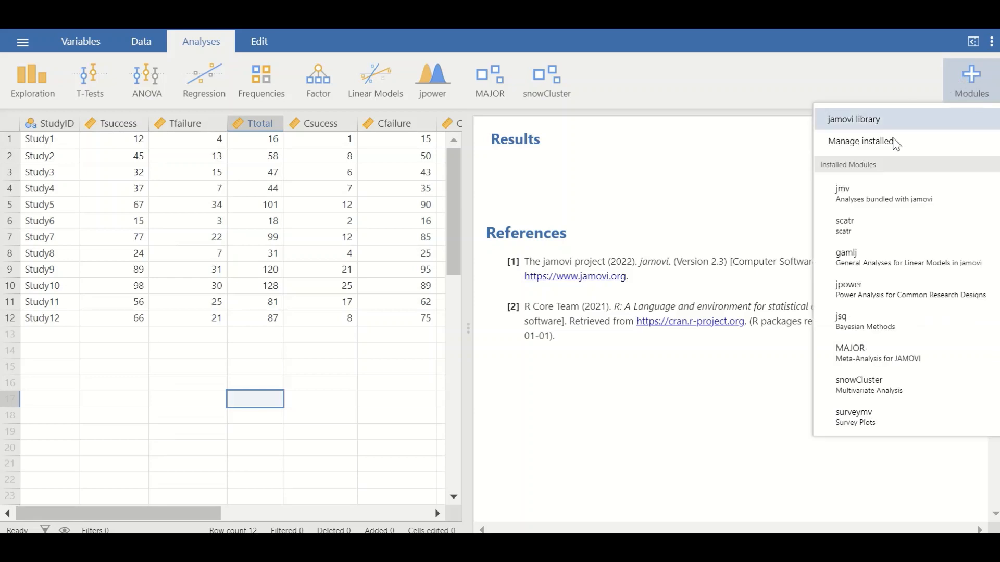
pyautogui.click(923, 193)
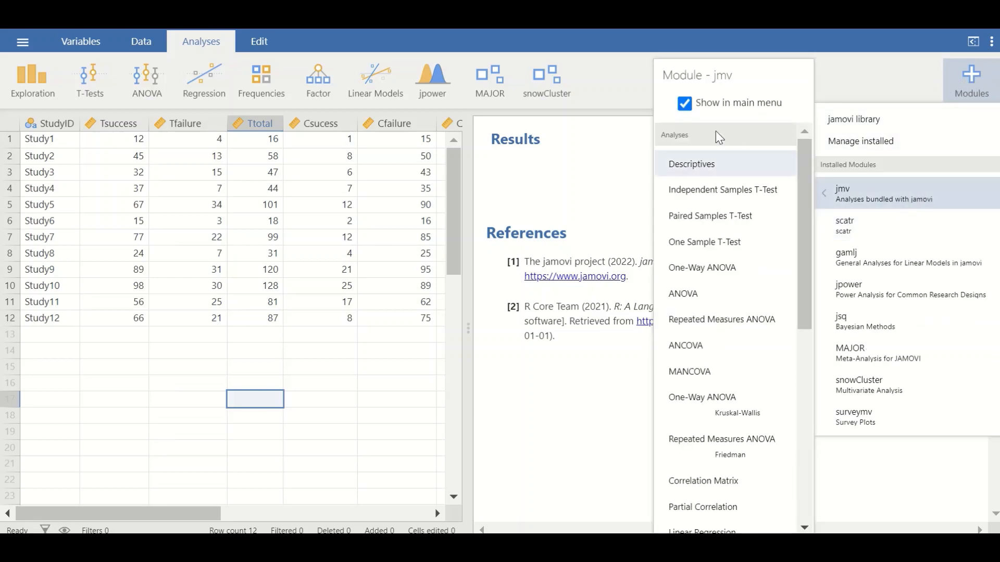
pyautogui.click(881, 121)
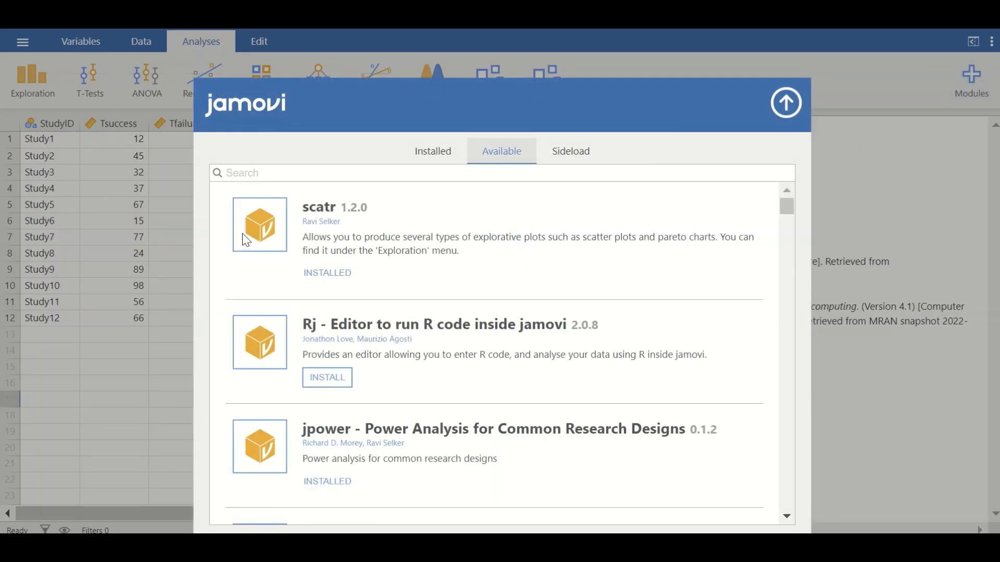
pyautogui.scroll(-4, 502, 313)
pyautogui.scroll(-3, 415, 186)
pyautogui.scroll(5, 419, 189)
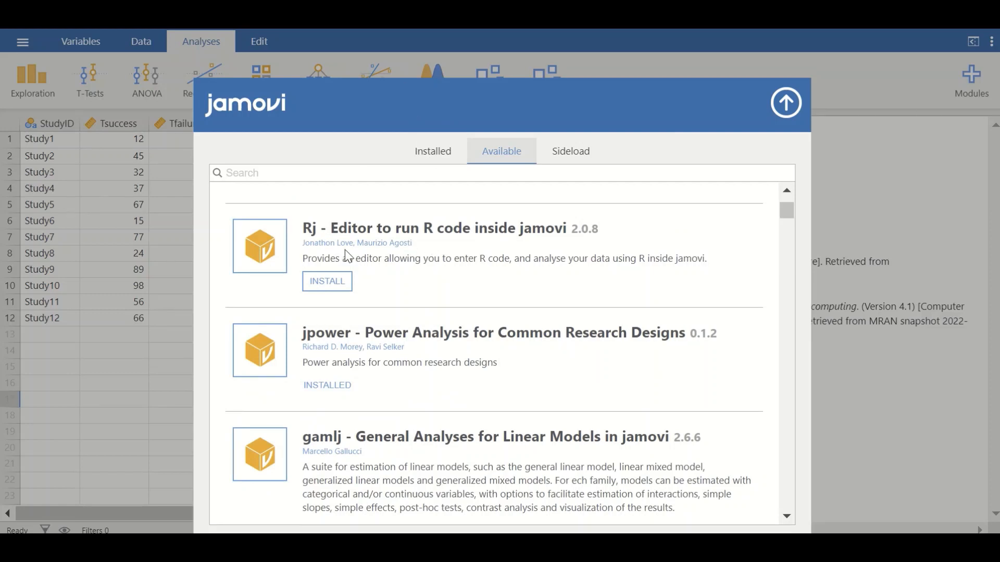
pyautogui.click(788, 104)
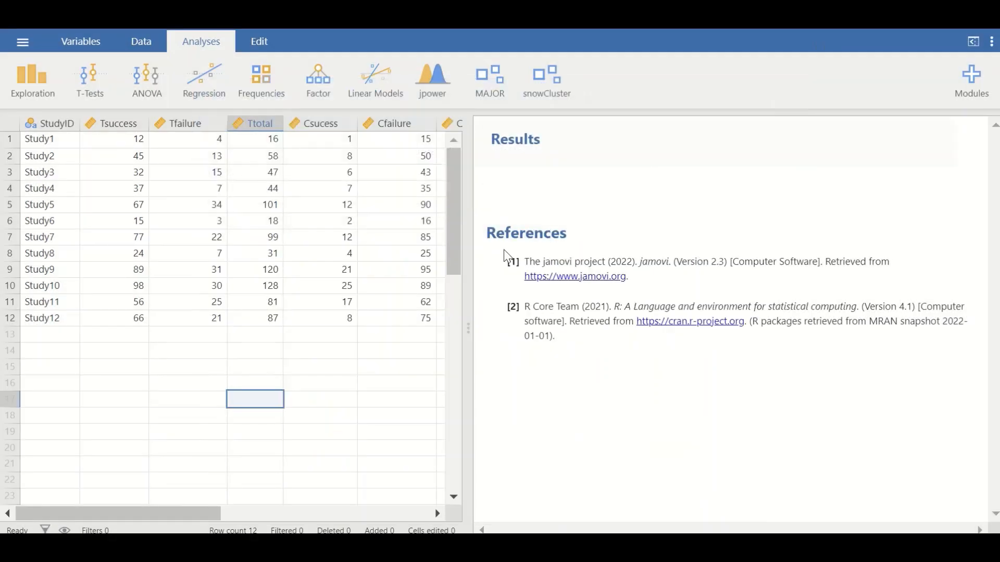
# Step: Start a Dichotomous Models meta-analysis with Tsuccess and Csucess as the numbers of incidents in the experimental and control groups
pyautogui.click(500, 89)
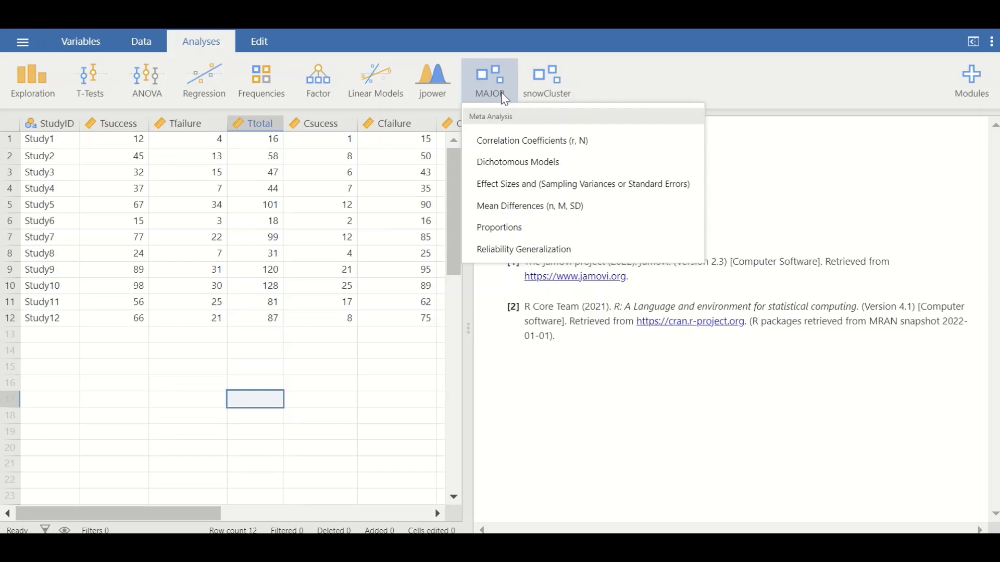
pyautogui.click(515, 168)
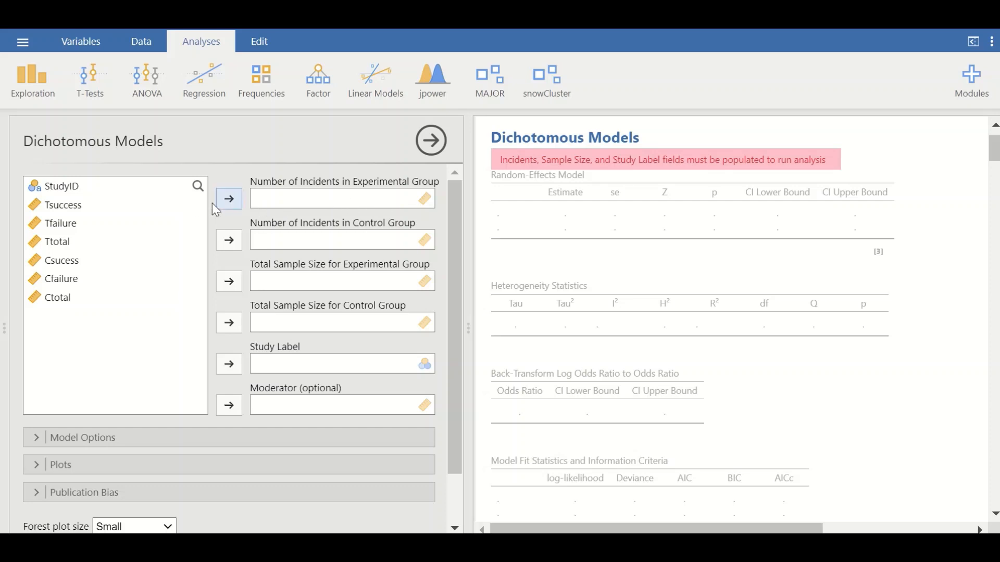
pyautogui.click(63, 208)
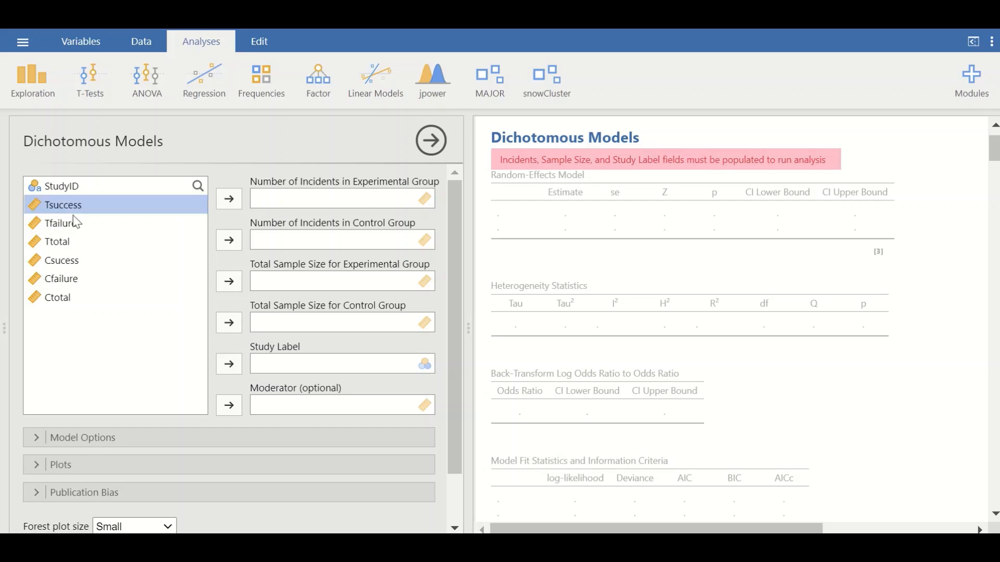
pyautogui.click(226, 204)
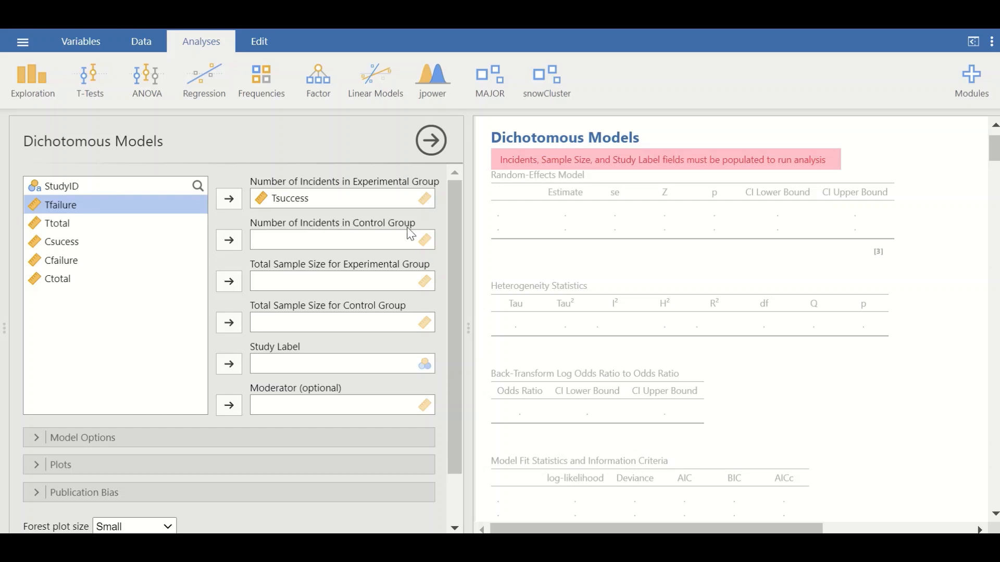
pyautogui.click(122, 247)
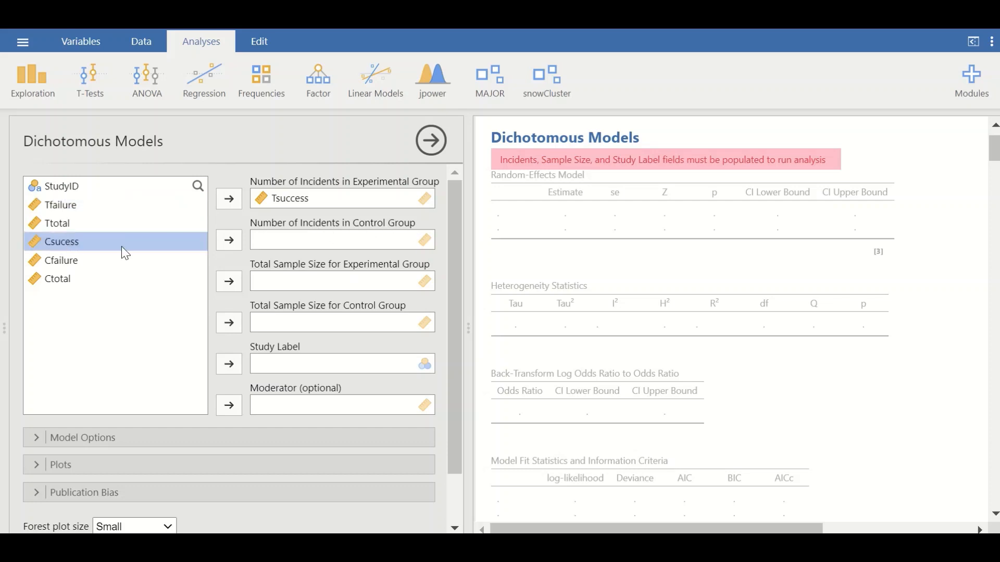
pyautogui.click(228, 240)
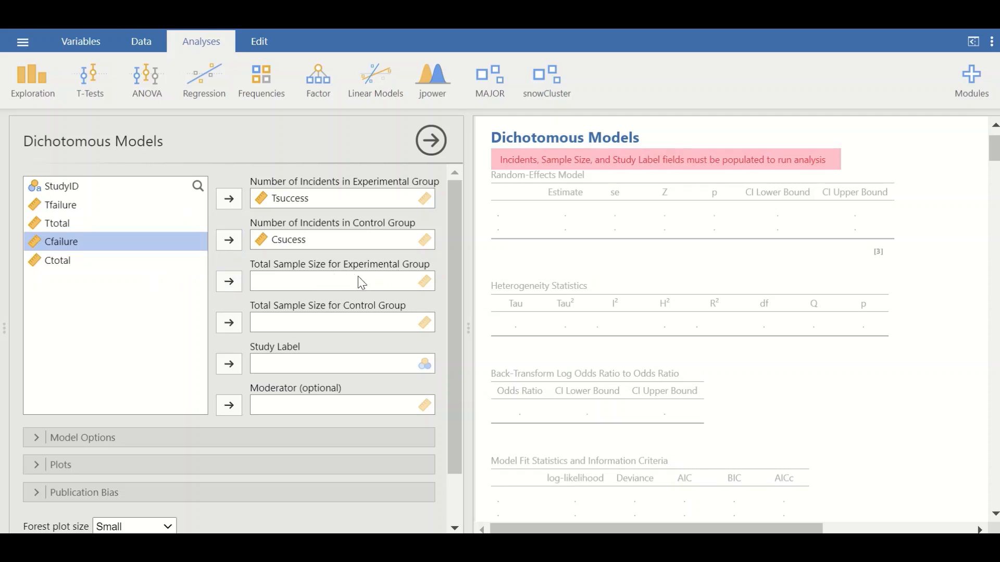
# Step: Assign Ttotal and Ctotal as the experimental and control total sample sizes, and StudyID as the study label
pyautogui.click(58, 226)
pyautogui.click(232, 281)
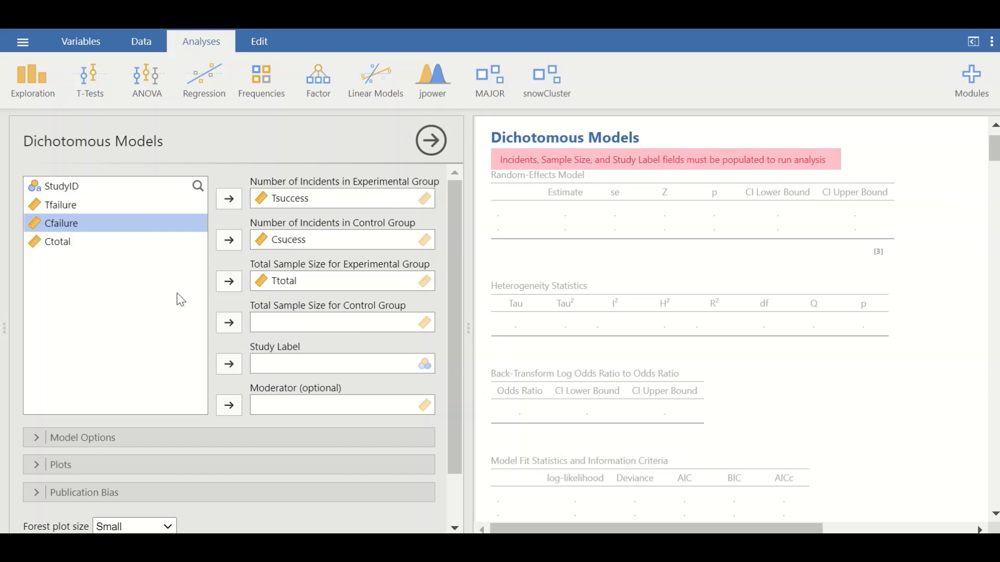
pyautogui.click(47, 244)
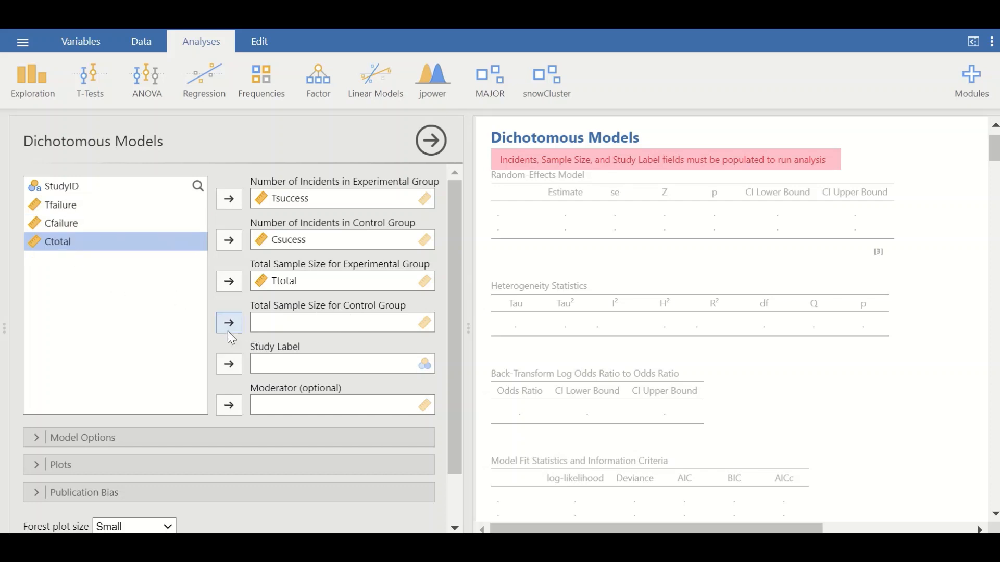
pyautogui.click(228, 324)
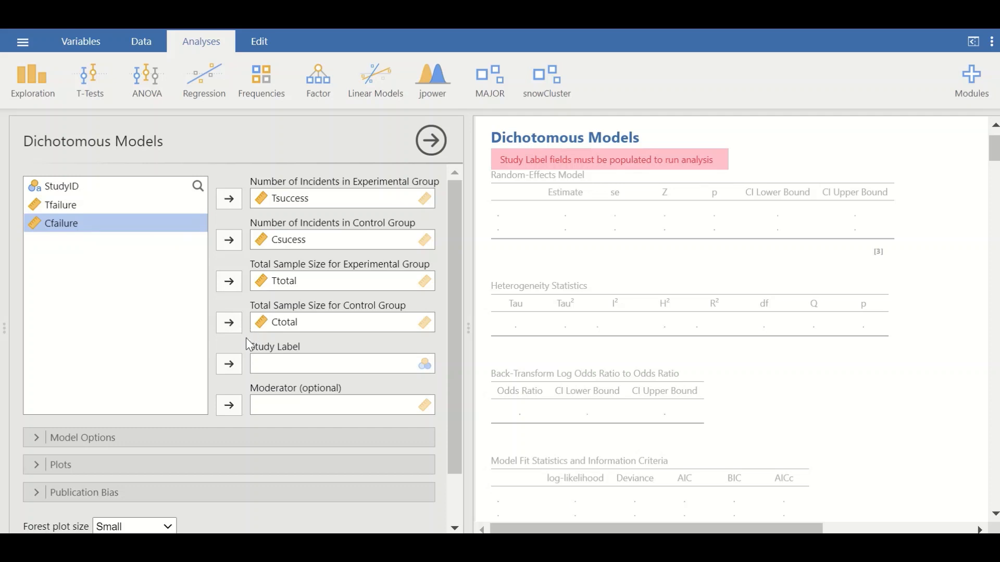
pyautogui.click(59, 188)
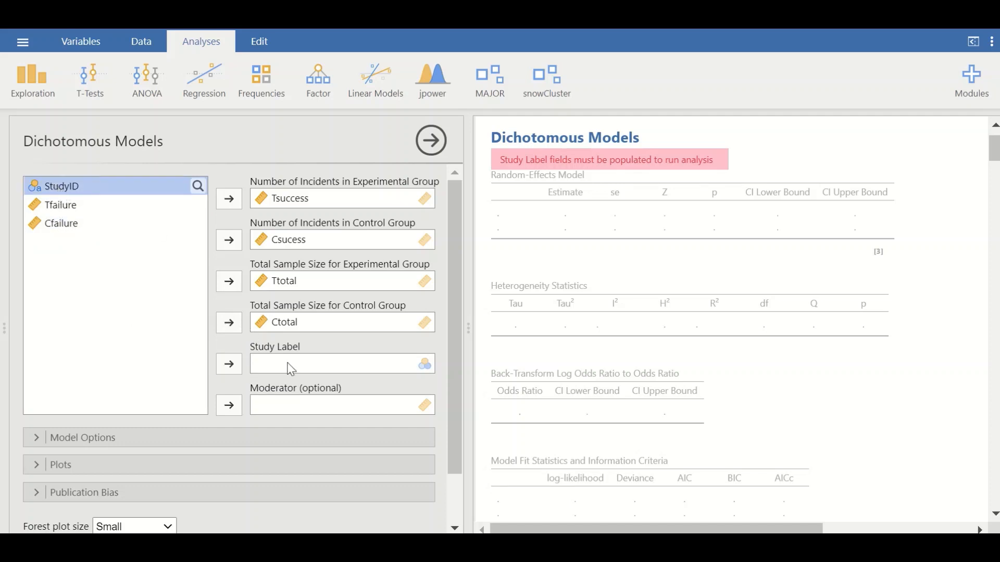
pyautogui.click(229, 366)
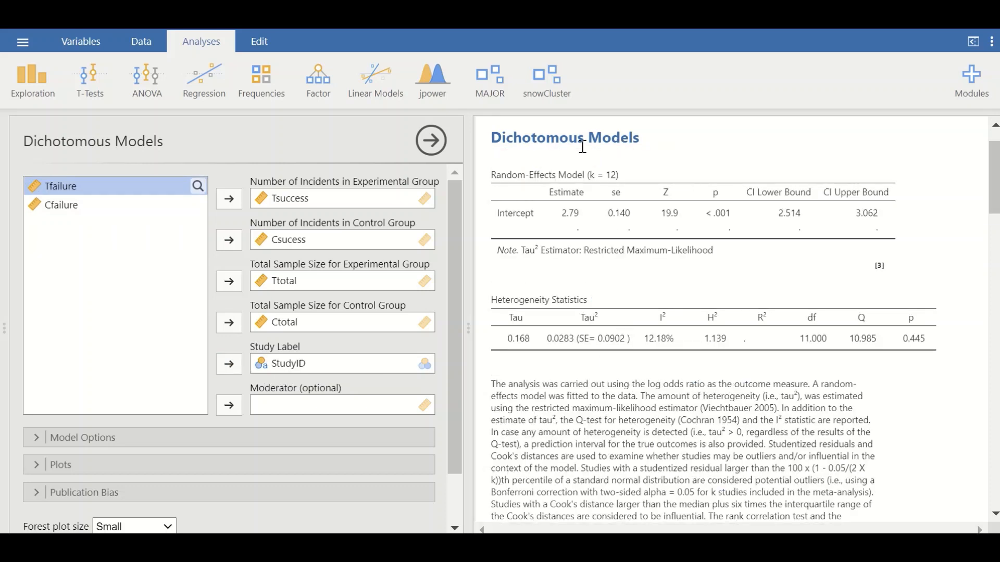
# Step: Look through the dichotomous model's result tables, written summary and forest plot for the twelve studies
pyautogui.scroll(-10, 888, 236)
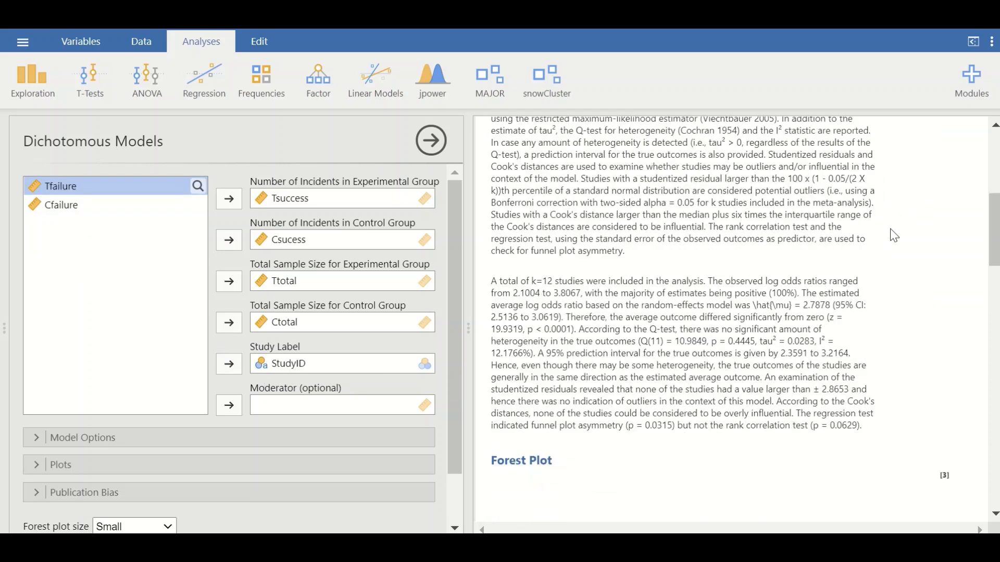
pyautogui.scroll(3, 803, 185)
pyautogui.scroll(-15, 742, 185)
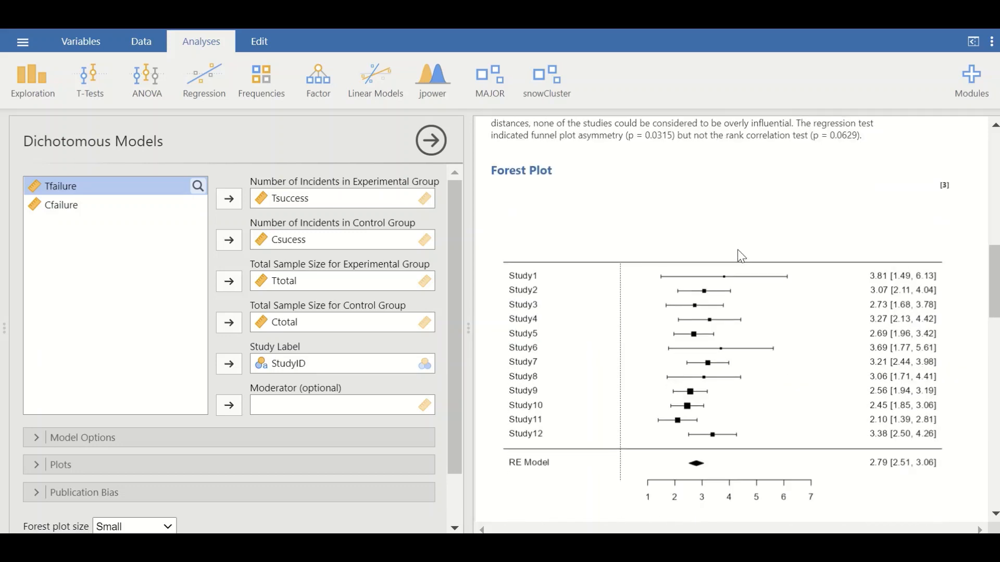
pyautogui.scroll(20, 730, 276)
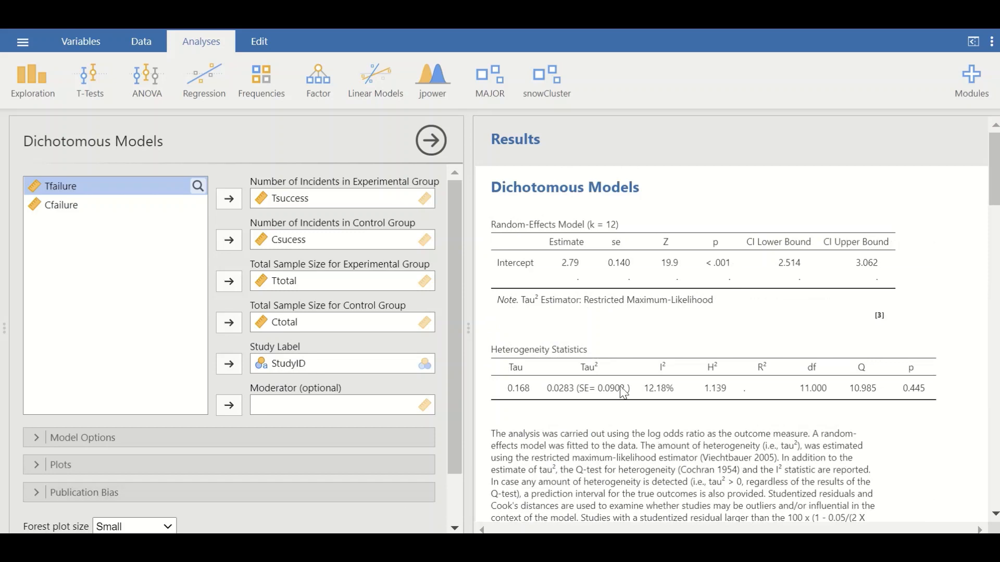
# Step: Review the model estimator, model measures and moderator type choices, keeping Restricted Maximum-Likelihood, Log odds ratio and No Moderator
pyautogui.click(172, 438)
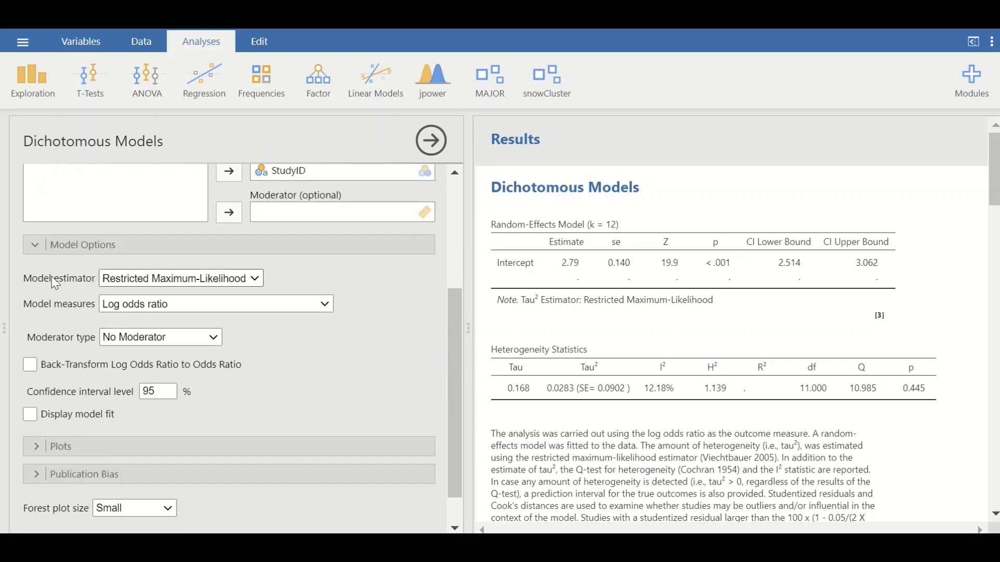
pyautogui.click(257, 282)
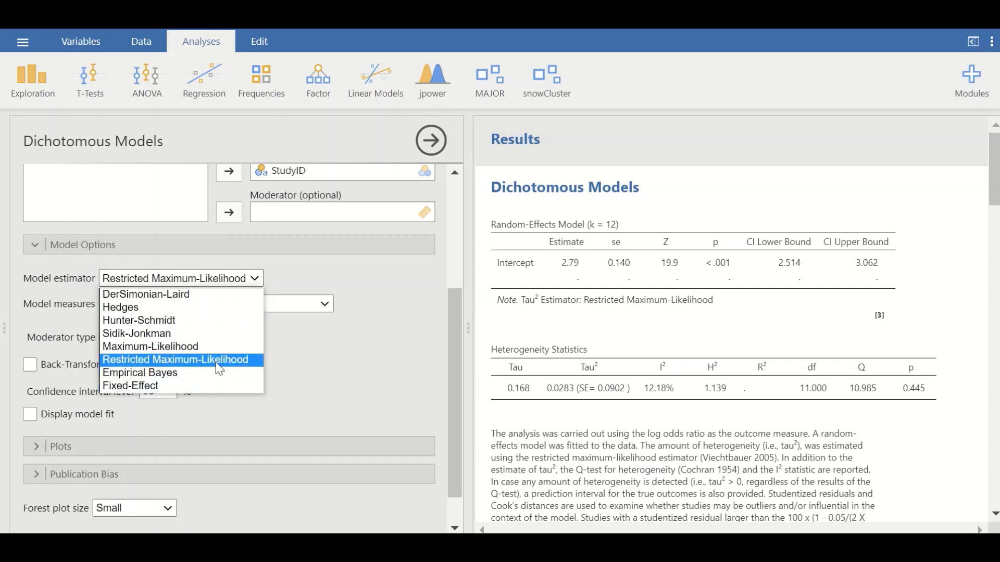
pyautogui.click(229, 364)
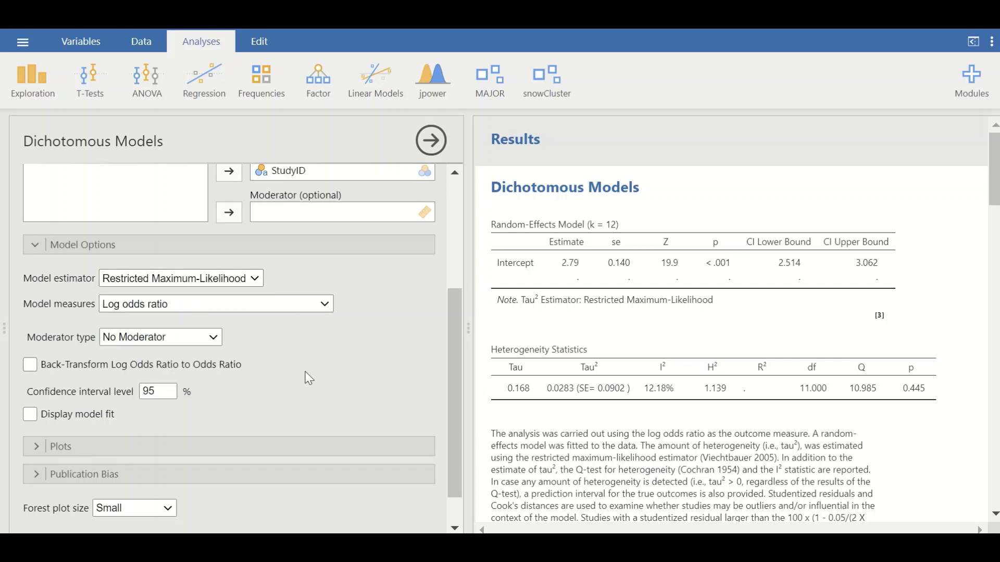
pyautogui.click(311, 306)
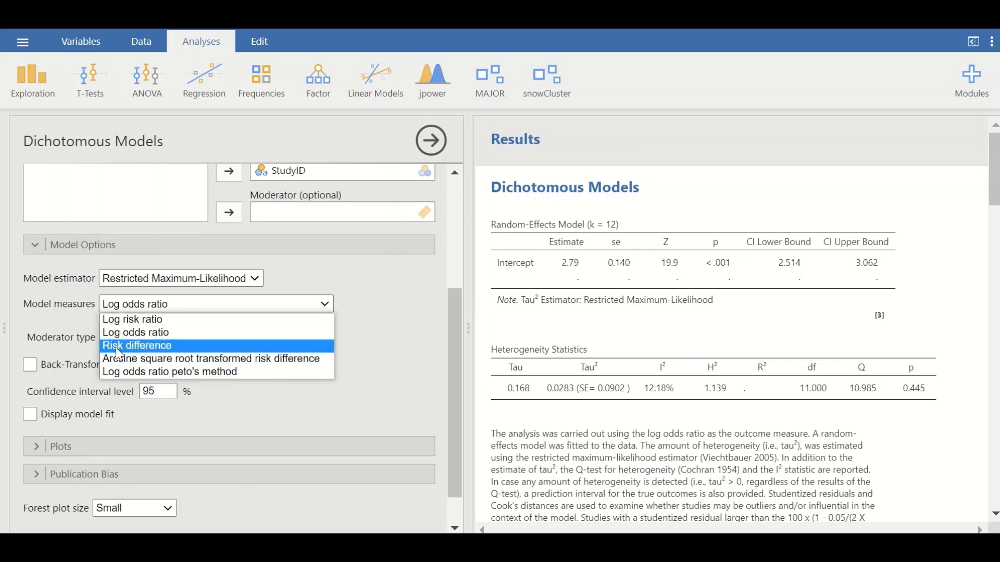
pyautogui.click(148, 337)
pyautogui.click(151, 338)
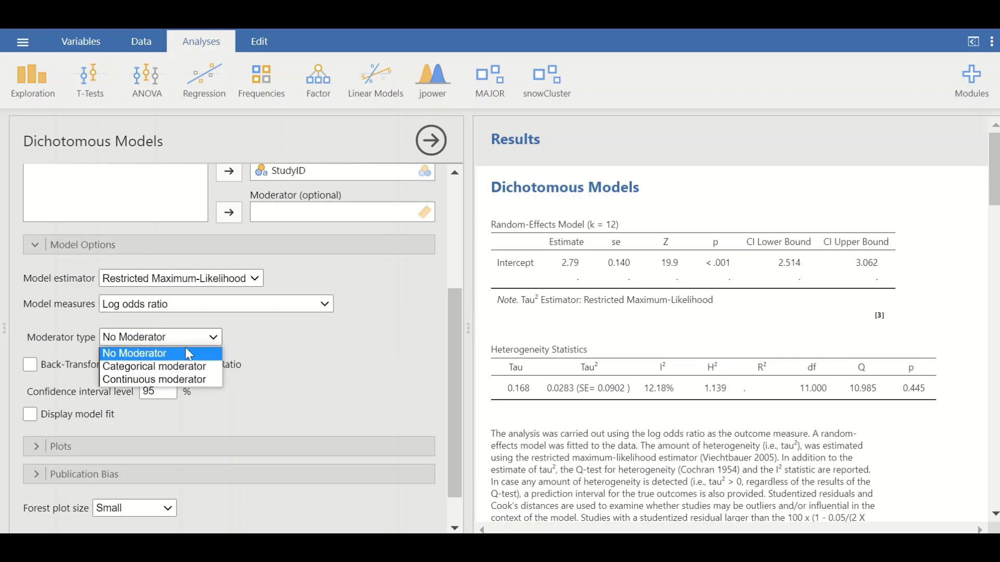
pyautogui.click(311, 342)
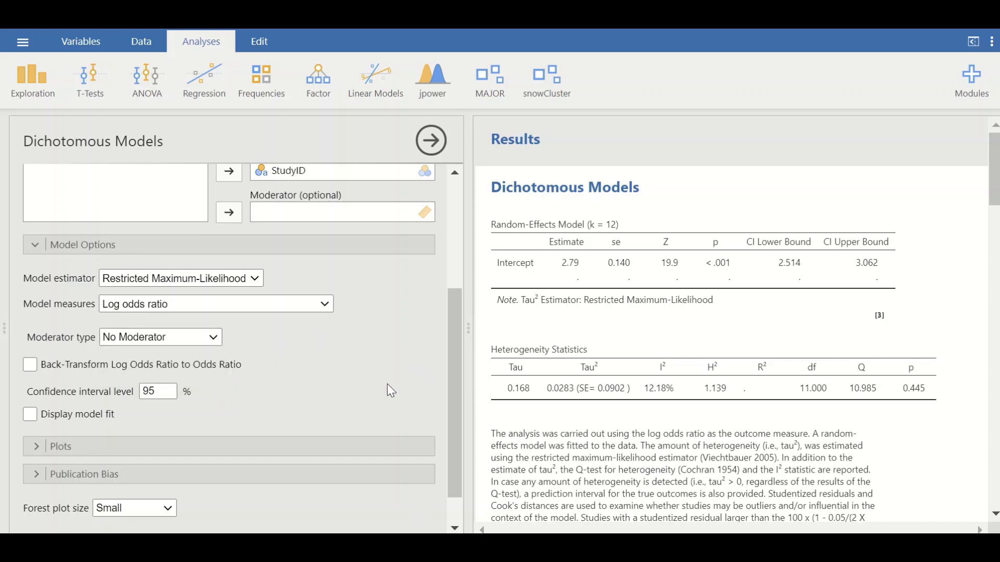
# Step: Open the plot options and review them alongside the forest and funnel plots, including the funnel plot's Y-axis choices
pyautogui.scroll(-1, 190, 399)
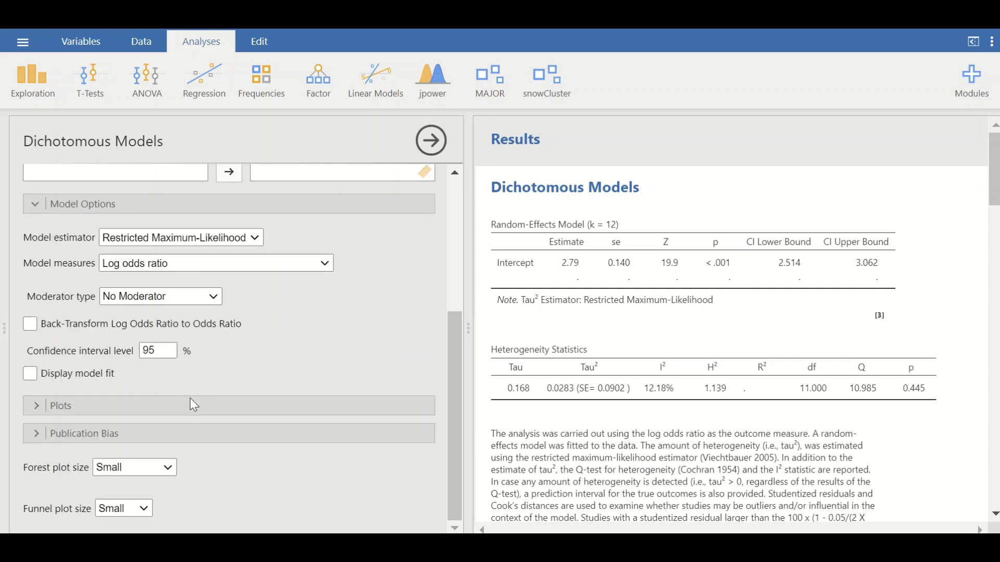
pyautogui.click(61, 411)
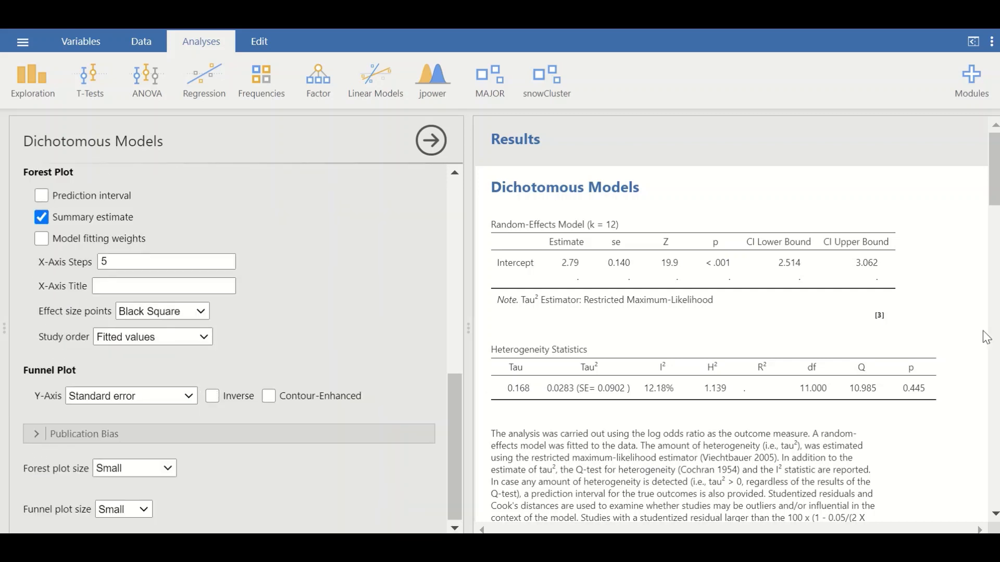
pyautogui.moveTo(994, 200); pyautogui.dragTo(970, 313)
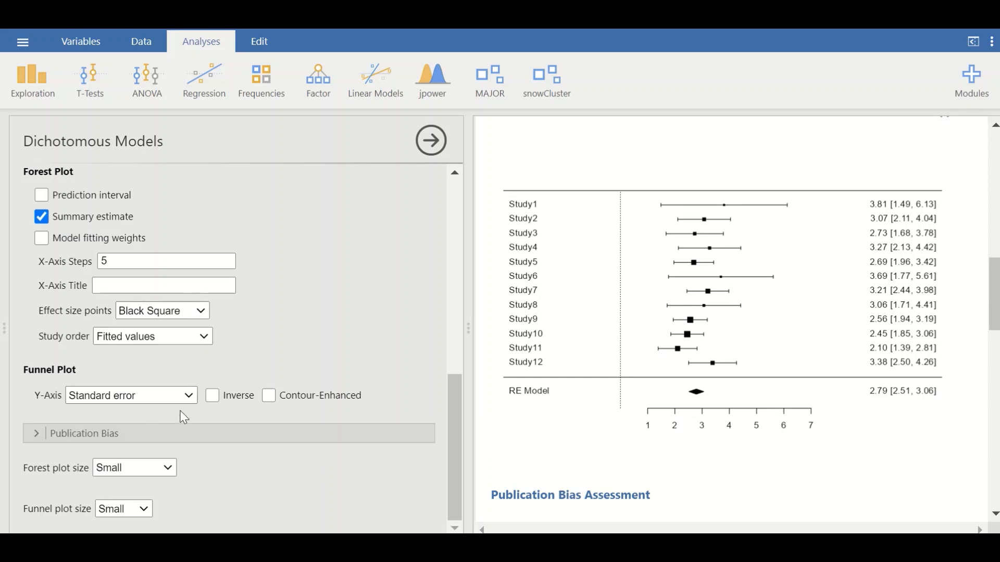
pyautogui.scroll(-5, 840, 346)
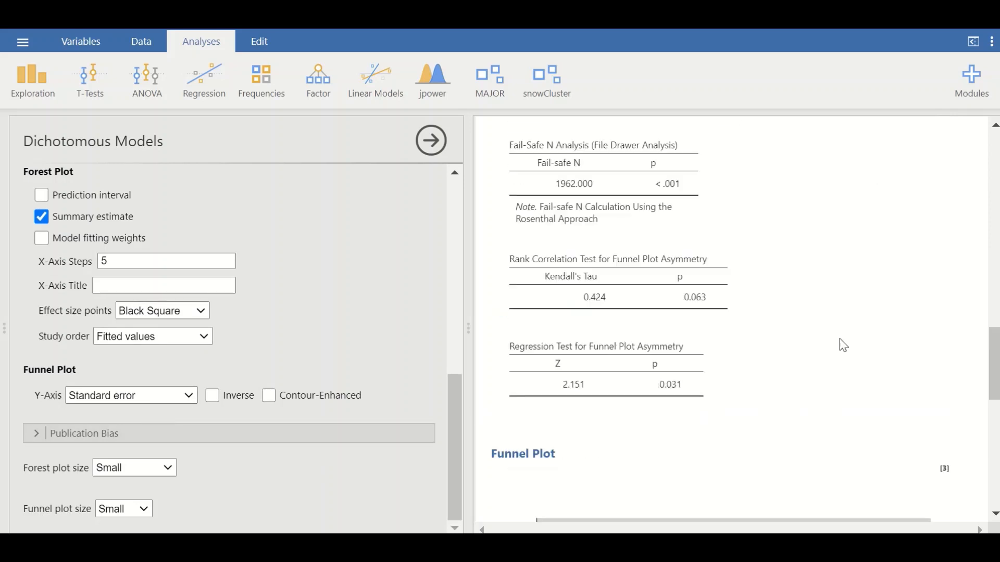
pyautogui.scroll(-10, 841, 346)
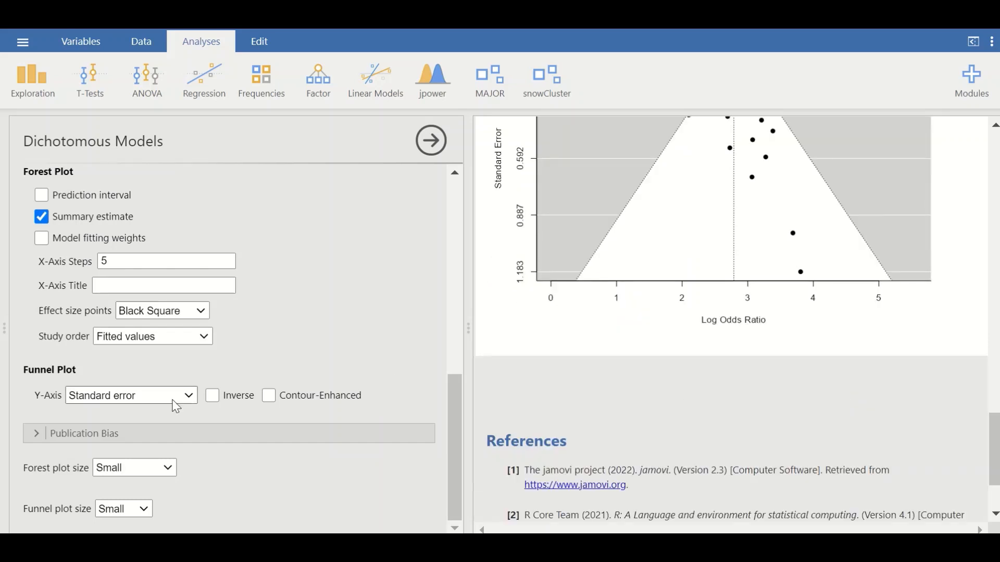
pyautogui.click(184, 399)
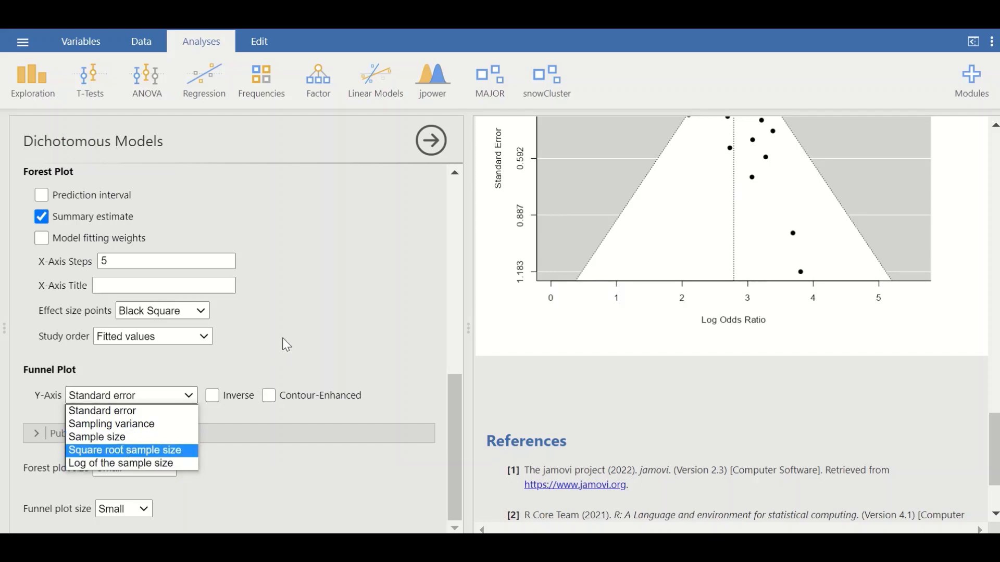
# Step: Examine the random-effects estimate with its confidence bounds and the heterogeneity statistics of the dichotomous model
pyautogui.scroll(20, 950, 352)
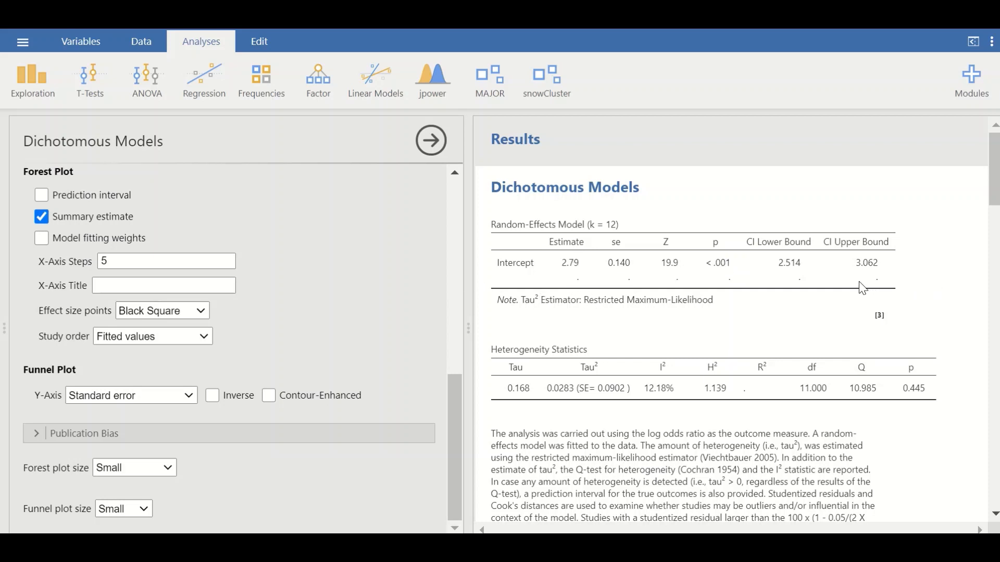
pyautogui.scroll(-2, 926, 261)
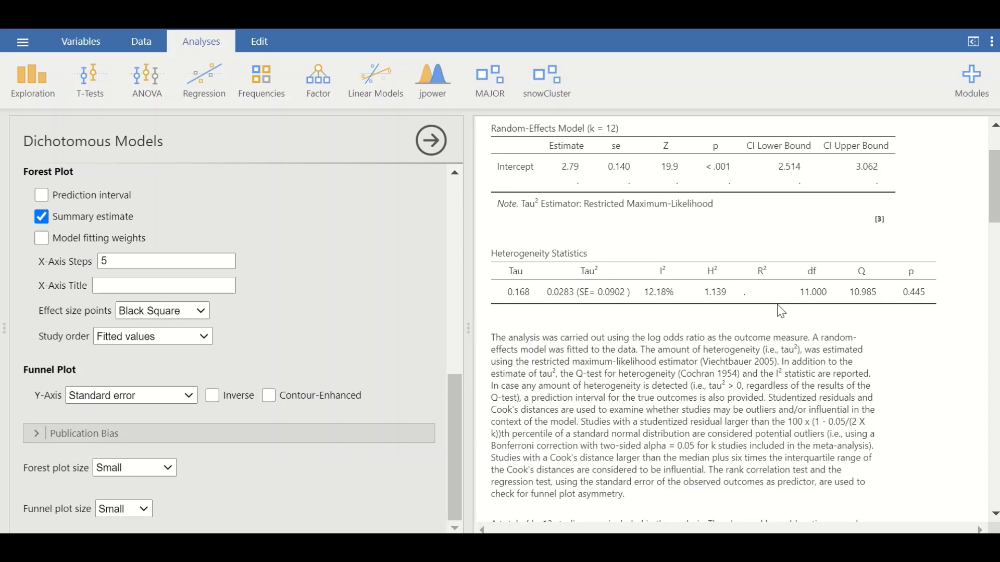
pyautogui.scroll(-1, 815, 325)
pyautogui.scroll(-3, 816, 326)
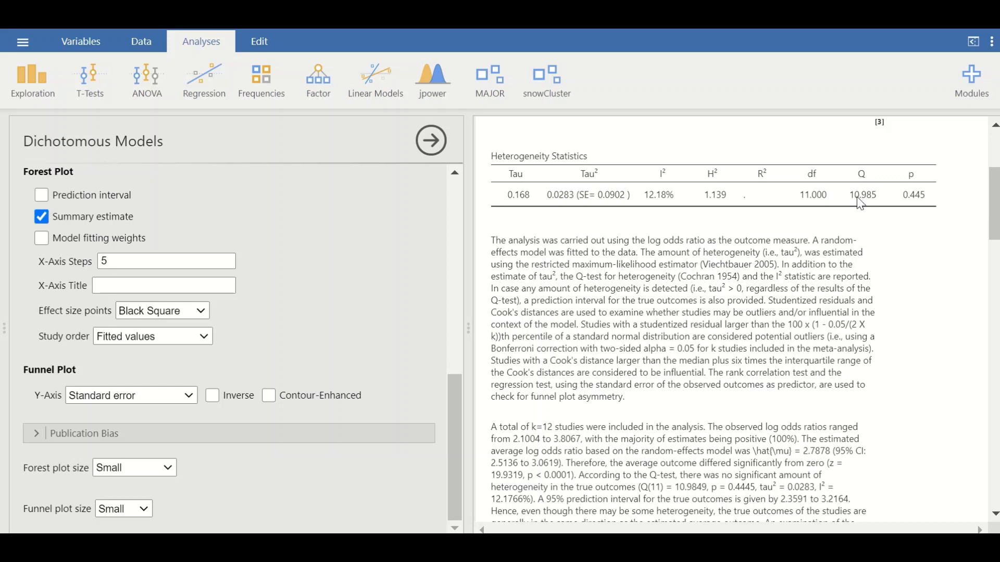
# Step: Compare the forest plot with the random-effects model table of the dichotomous analysis
pyautogui.scroll(-10, 841, 301)
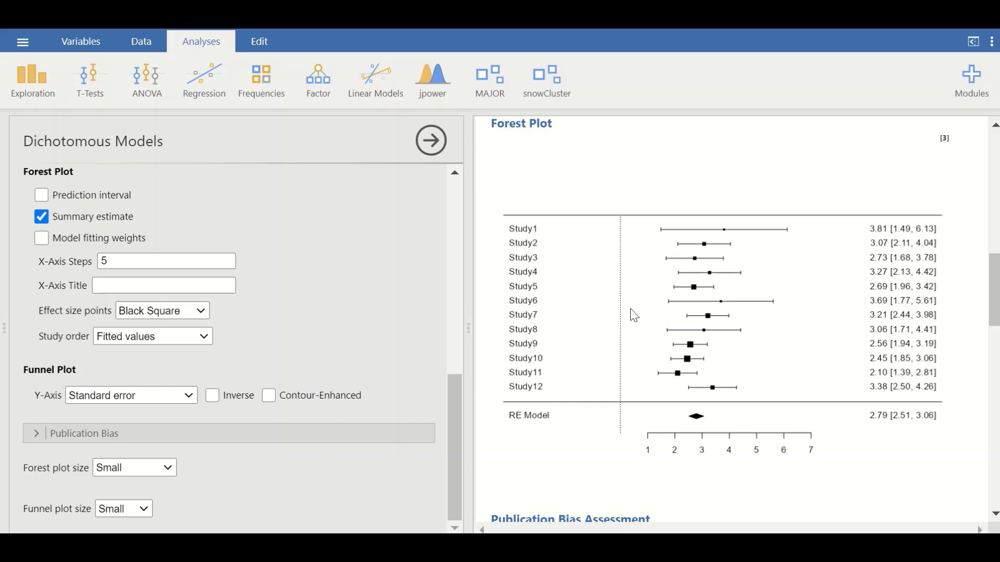
pyautogui.scroll(-2, 635, 315)
pyautogui.scroll(4, 695, 293)
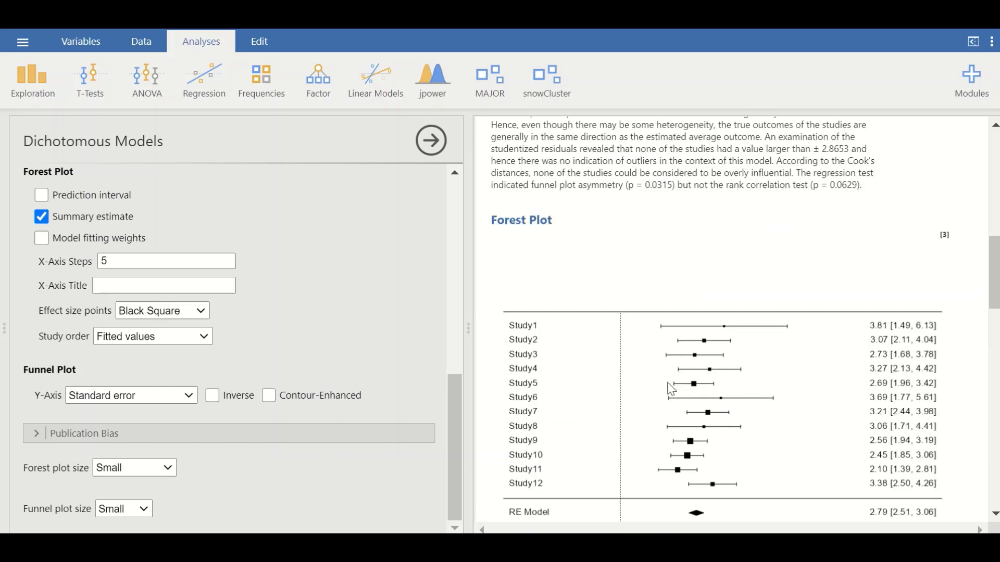
pyautogui.scroll(10, 654, 384)
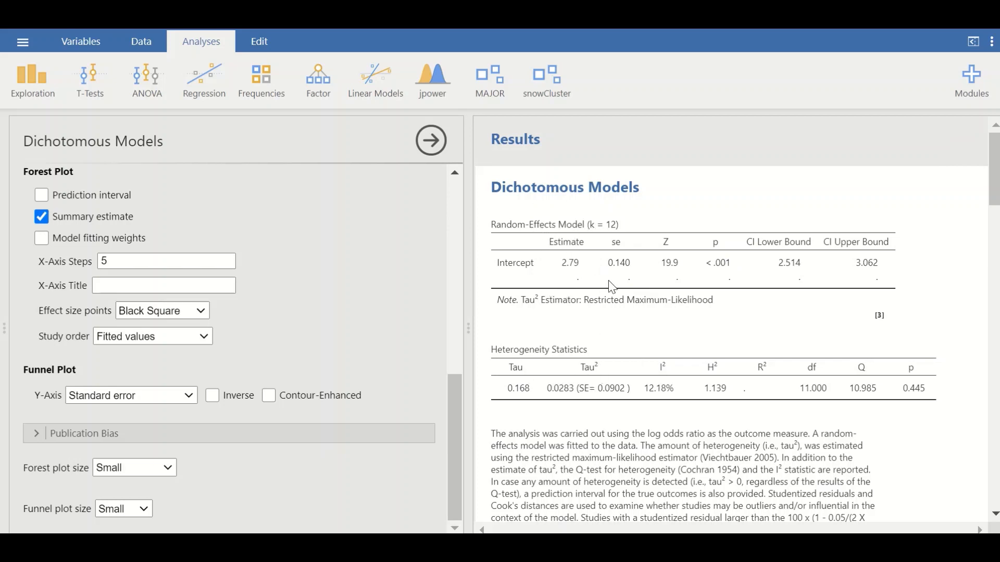
pyautogui.scroll(-10, 624, 354)
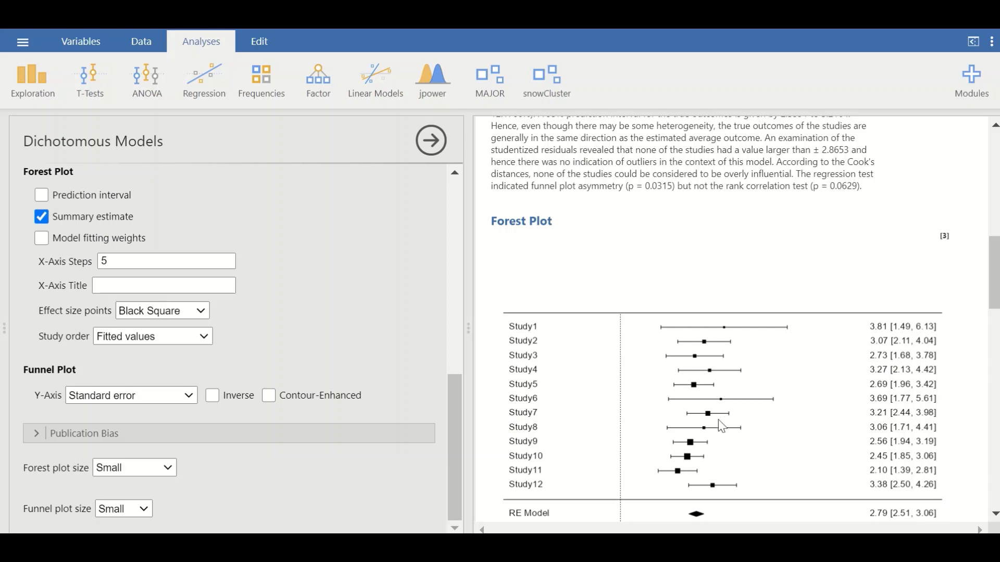
# Step: Examine each study's effect size and confidence interval in the forest plot against the pooled RE Model diamond
pyautogui.scroll(-2, 834, 396)
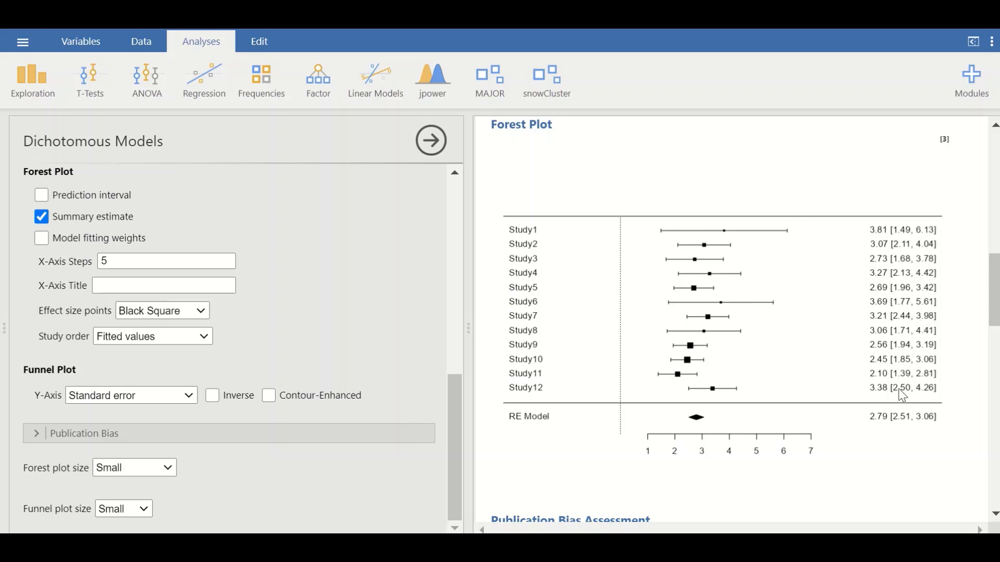
pyautogui.scroll(-2, 813, 282)
pyautogui.scroll(-2, 885, 325)
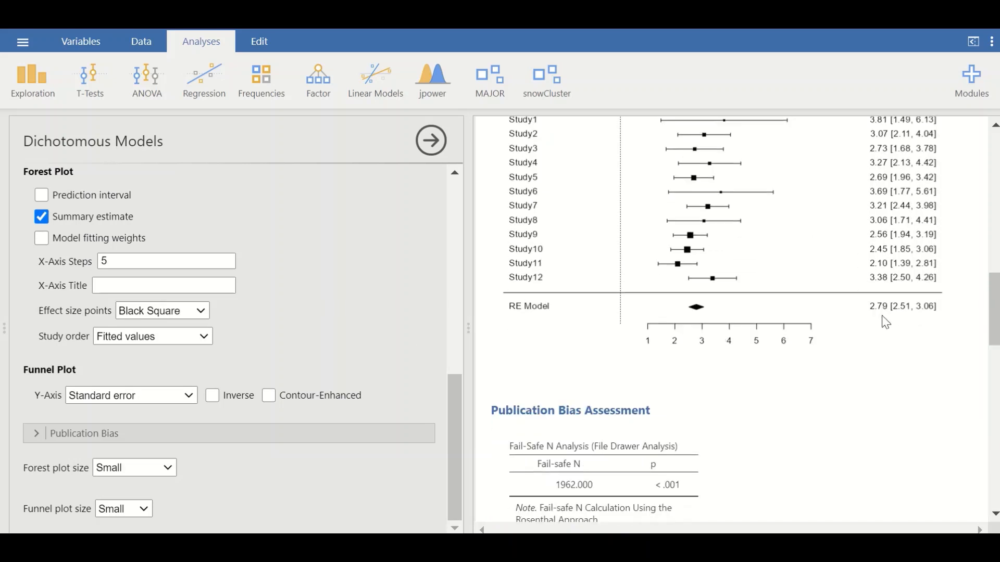
pyautogui.scroll(2, 932, 247)
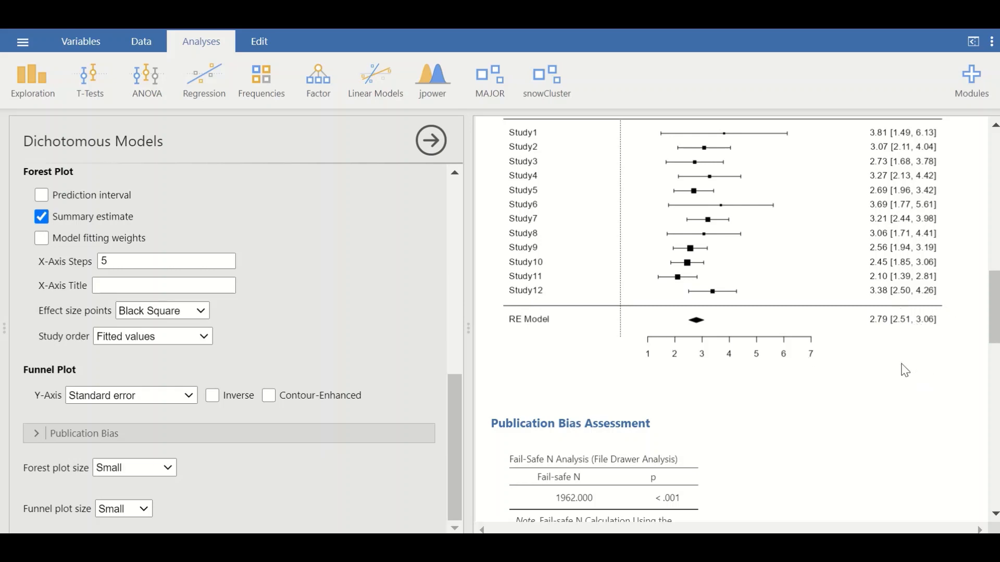
pyautogui.scroll(1, 905, 371)
pyautogui.scroll(-1, 900, 350)
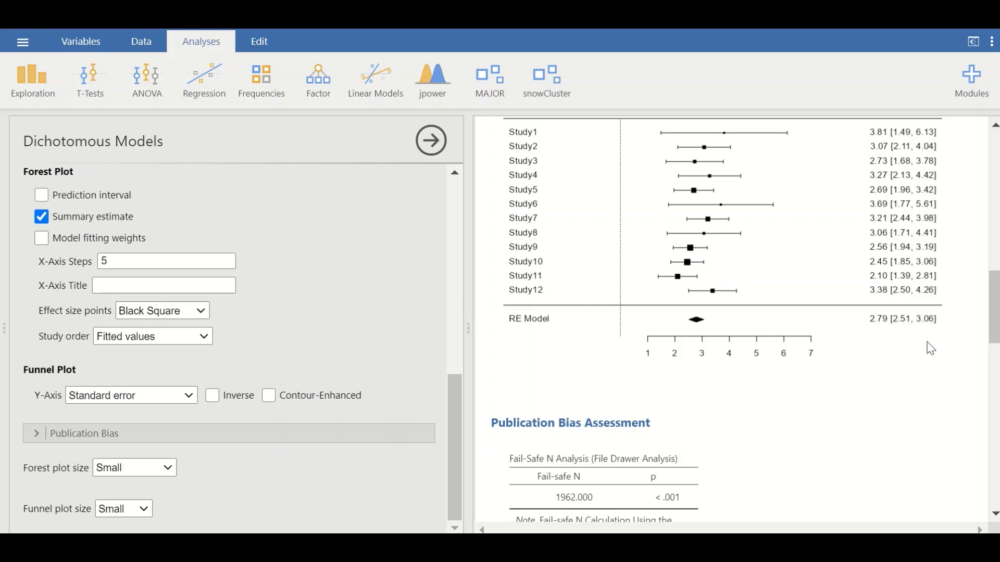
pyautogui.scroll(5, 907, 345)
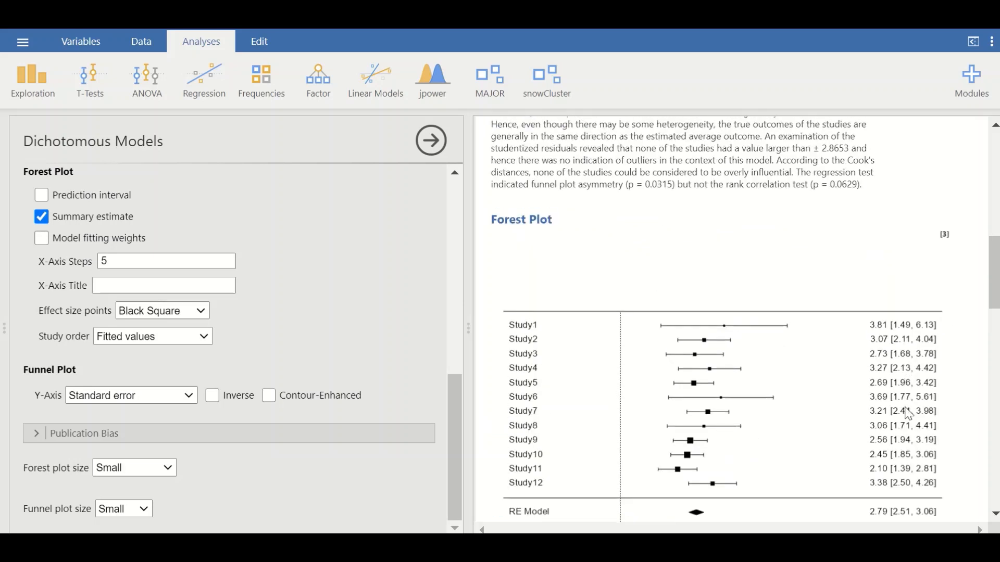
pyautogui.scroll(-3, 903, 411)
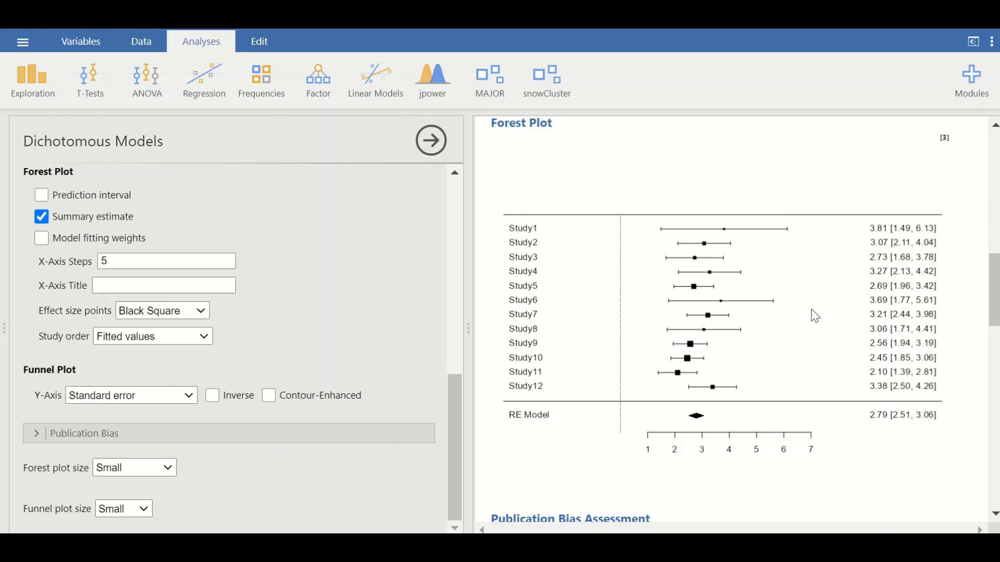
pyautogui.scroll(-2, 765, 317)
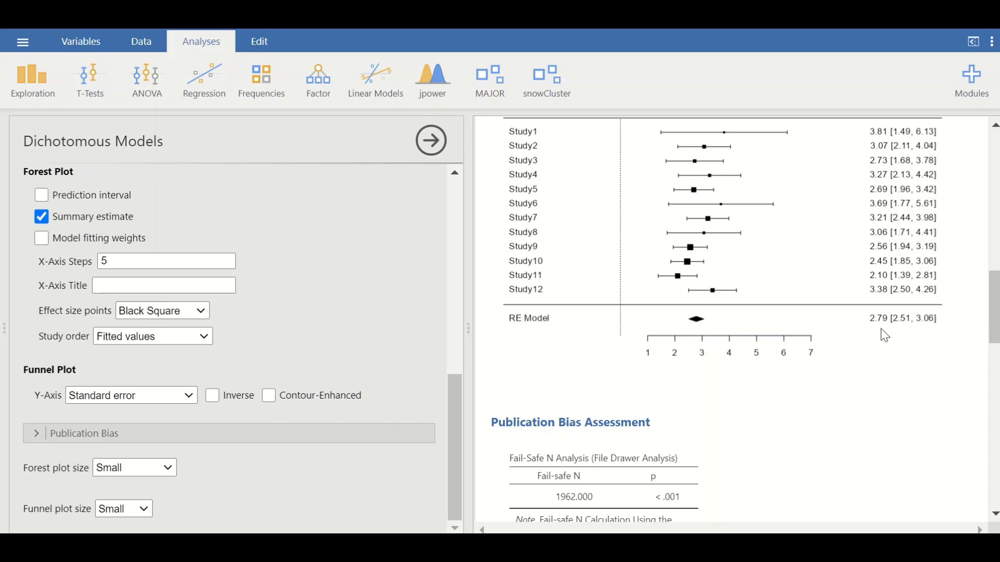
pyautogui.scroll(2, 828, 328)
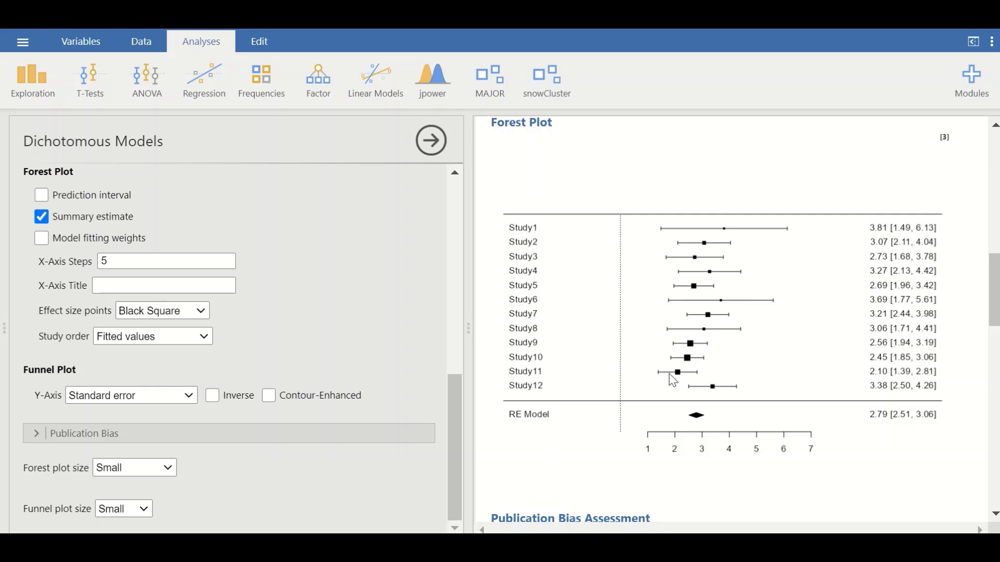
pyautogui.scroll(-4, 677, 406)
pyautogui.scroll(2, 677, 401)
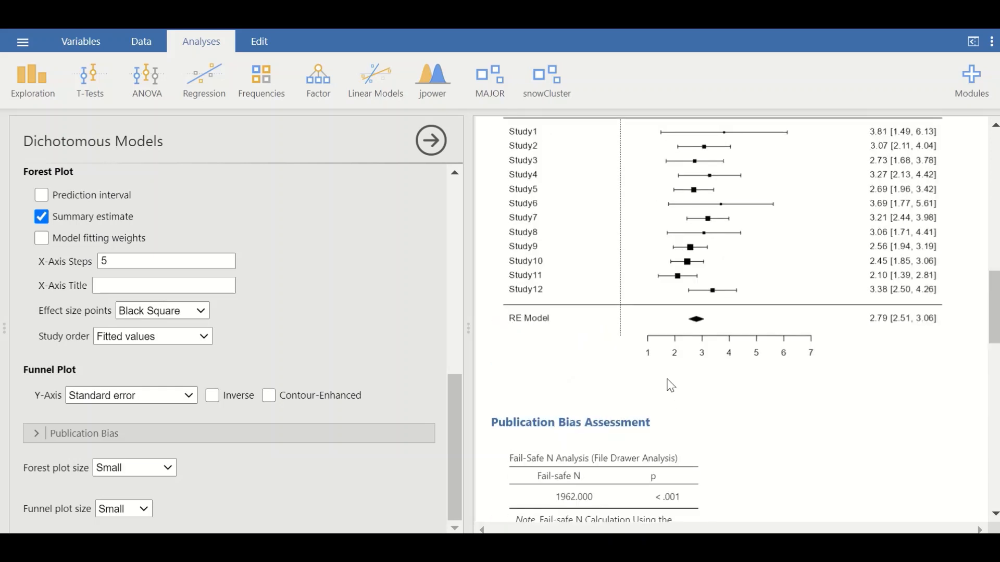
pyautogui.scroll(2, 671, 383)
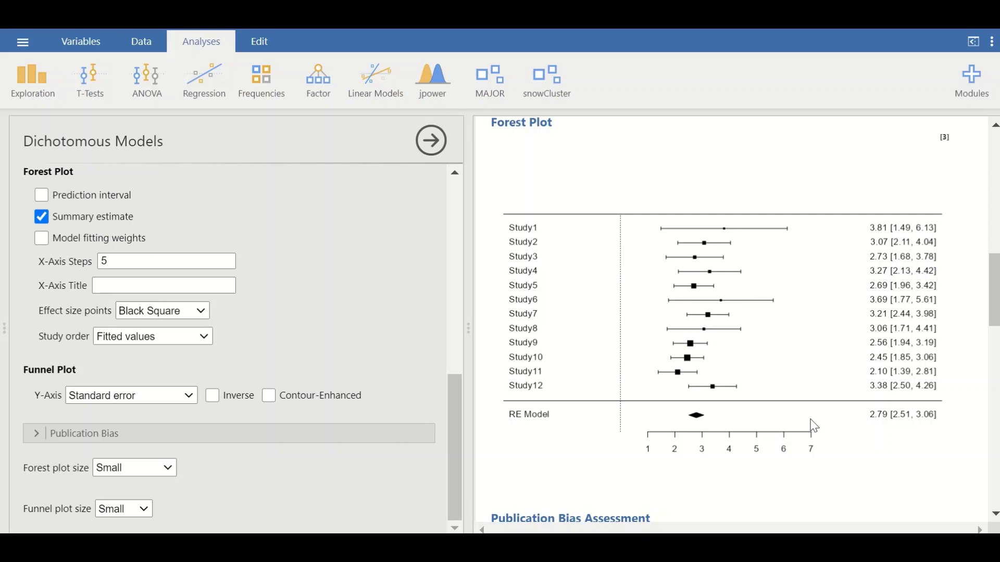
pyautogui.scroll(-2, 620, 194)
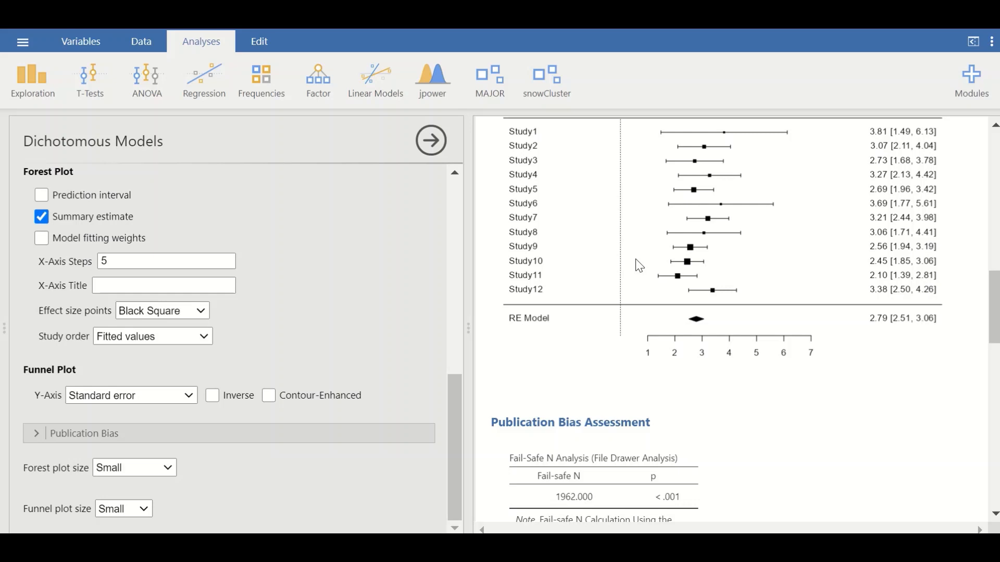
pyautogui.scroll(2, 577, 195)
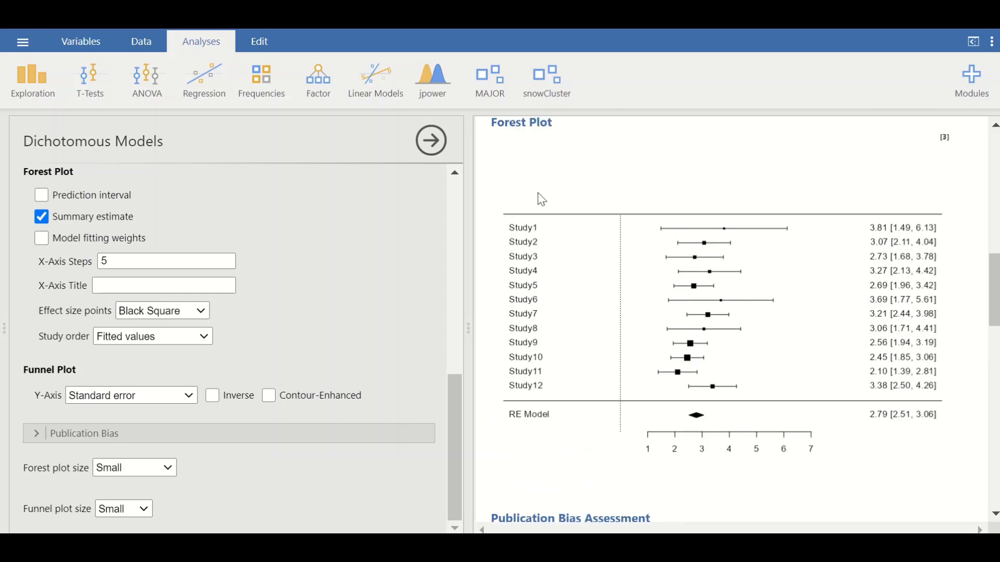
# Step: Review the publication bias tests and the funnel plot of the dichotomous analysis
pyautogui.scroll(-4, 573, 202)
pyautogui.scroll(-4, 659, 213)
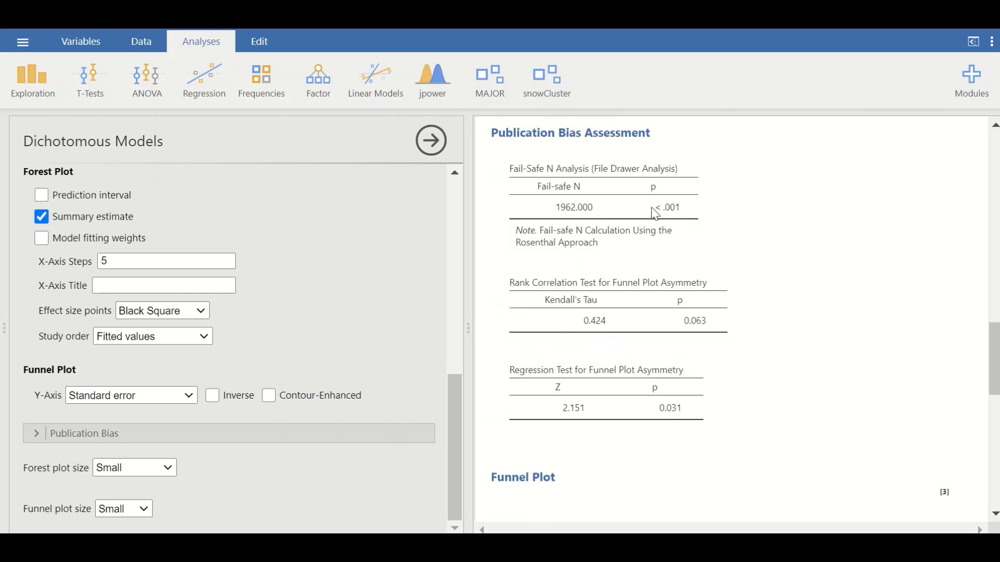
pyautogui.scroll(-5, 704, 218)
pyautogui.scroll(-3, 709, 220)
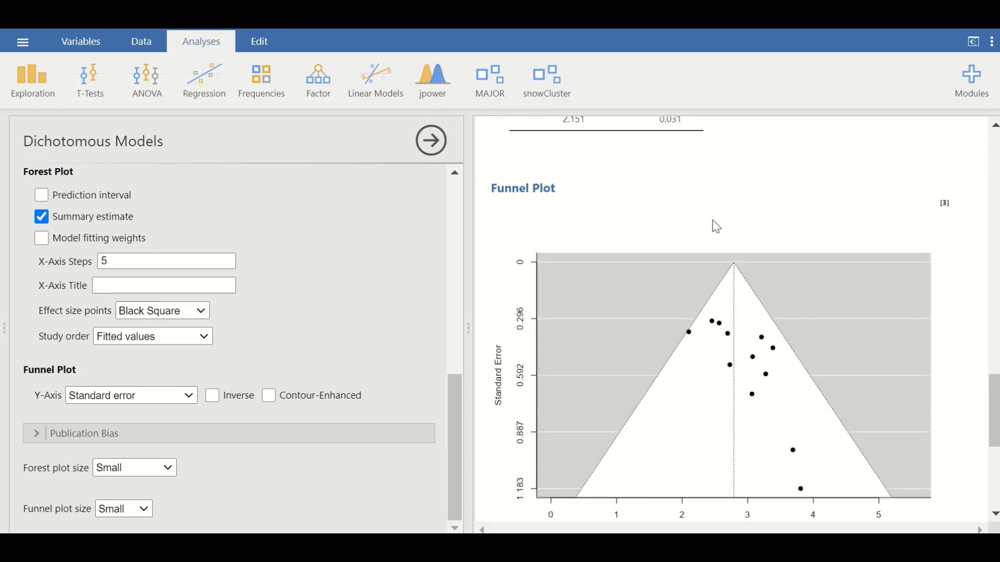
pyautogui.scroll(4, 654, 292)
pyautogui.scroll(-4, 658, 271)
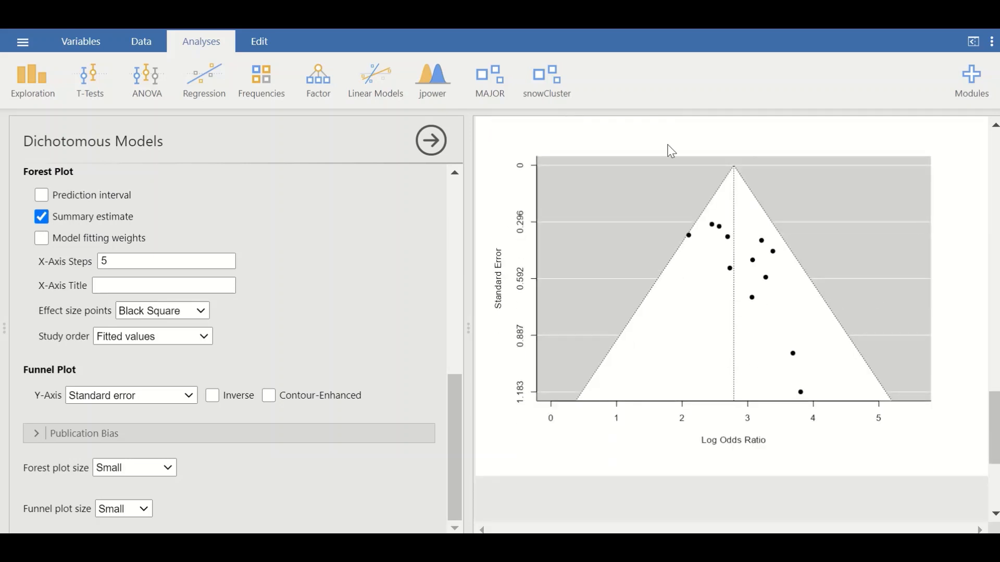
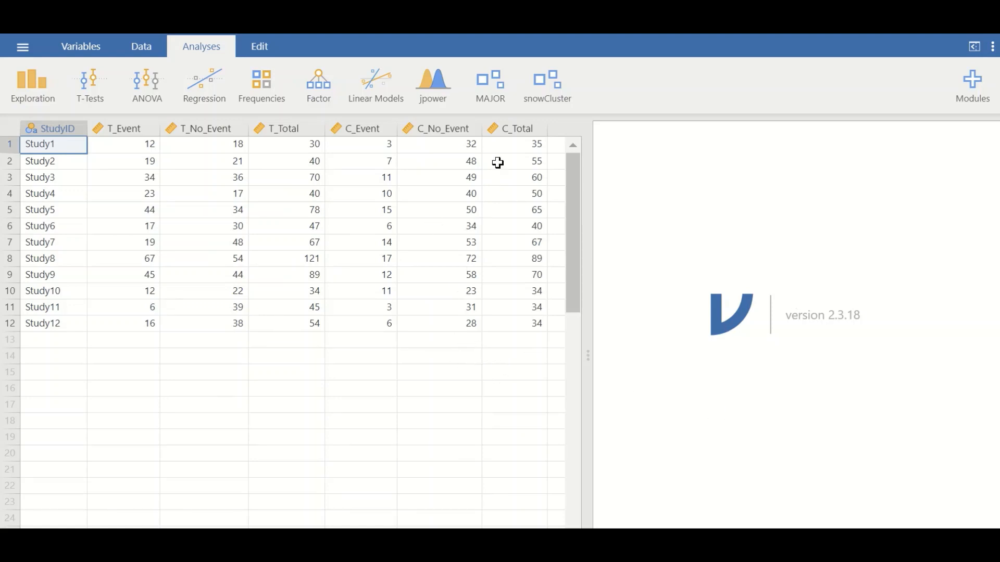
# Step: Start a Dichotomous Models meta-analysis on the event data and assign StudyID as the study label
pyautogui.click(500, 91)
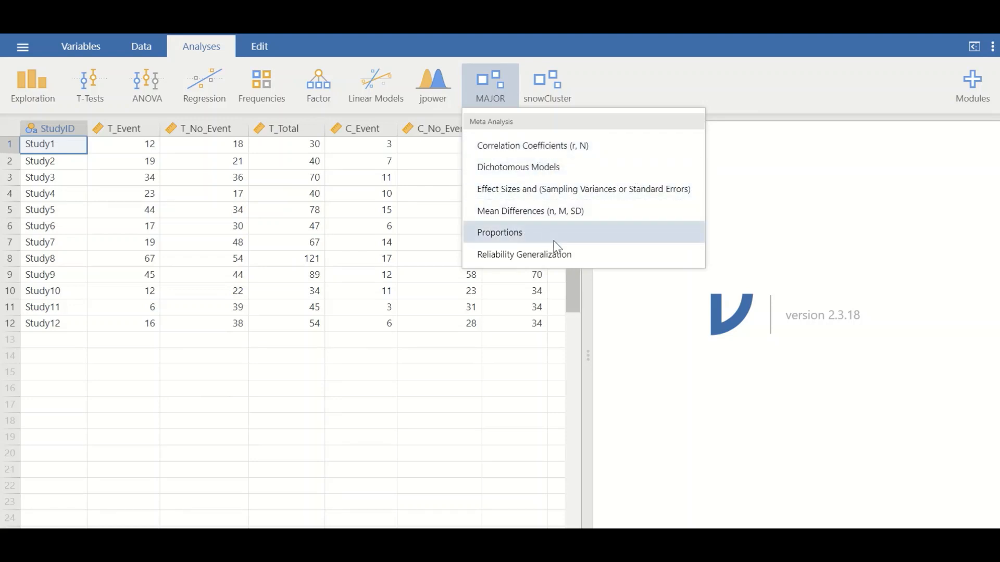
pyautogui.click(547, 177)
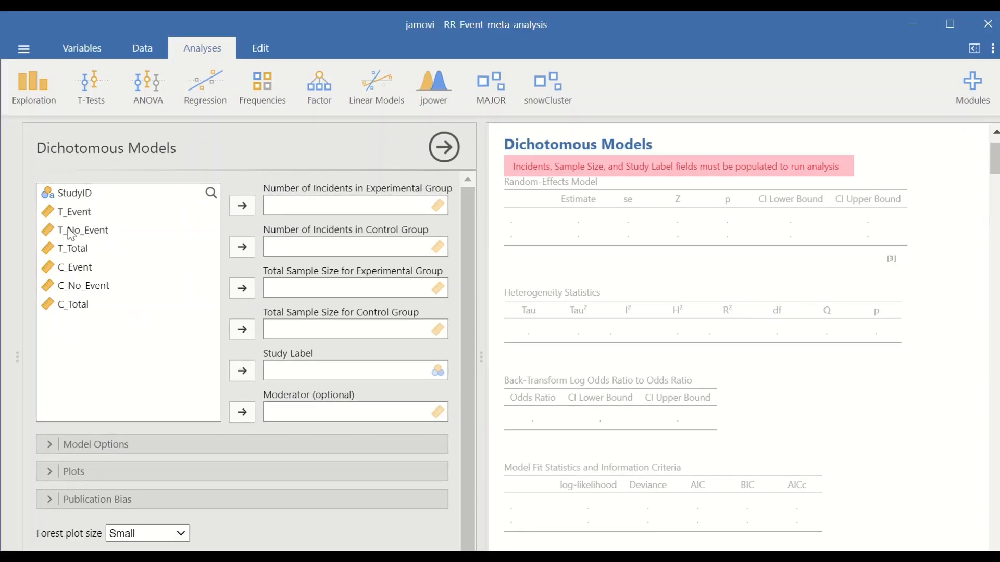
pyautogui.click(74, 198)
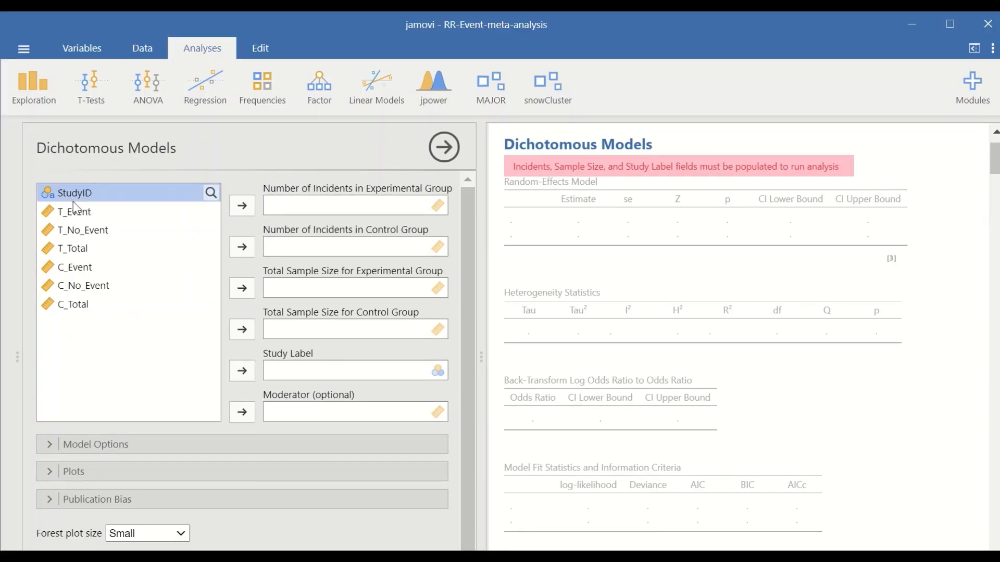
pyautogui.moveTo(93, 197); pyautogui.dragTo(321, 380)
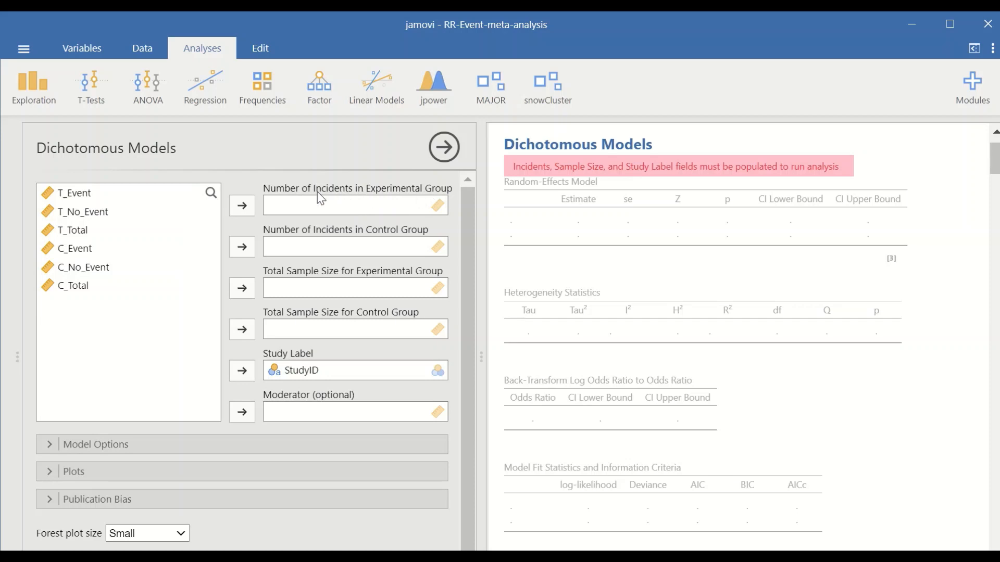
# Step: Assign T_Event as the number of incidents in the experimental group and C_Event as that of the control group
pyautogui.click(64, 193)
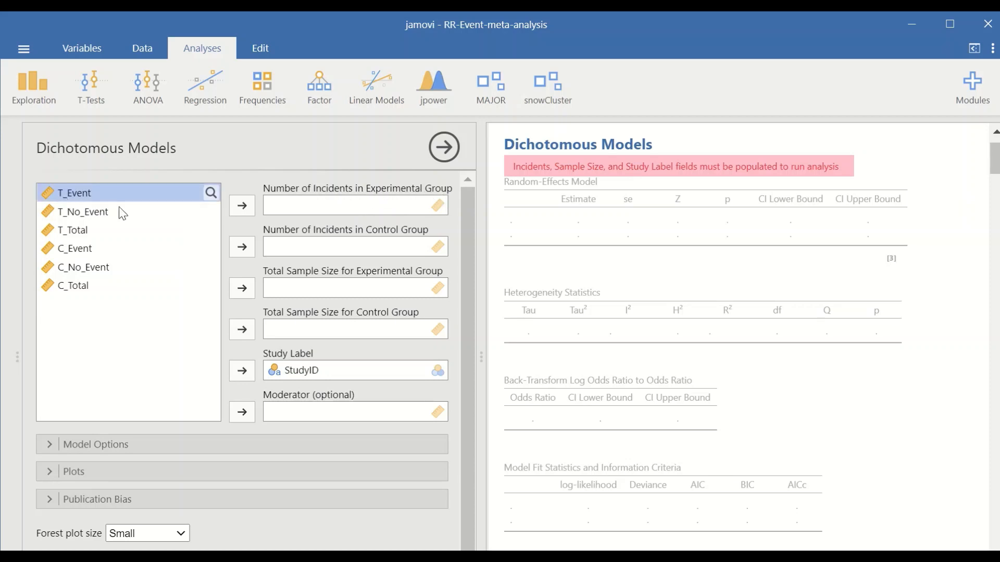
pyautogui.click(242, 206)
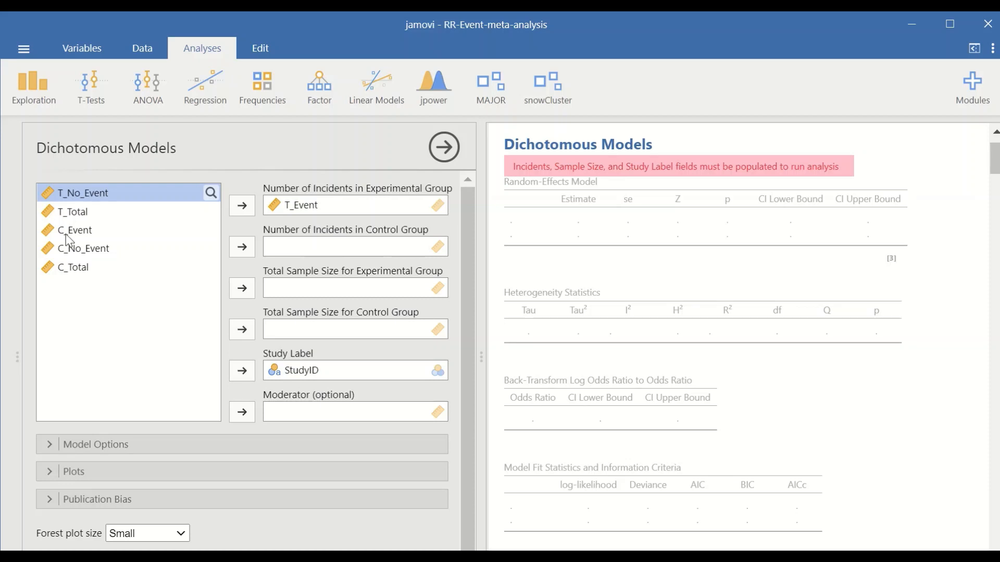
pyautogui.click(139, 234)
pyautogui.click(242, 248)
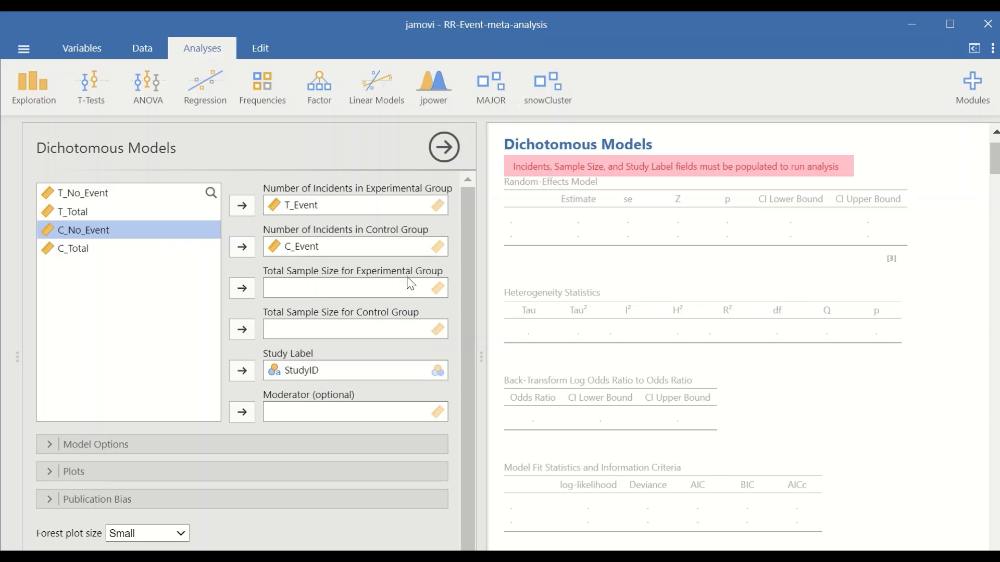
# Step: Assign T_Total as the experimental group's total sample size and C_Total as the control group's
pyautogui.click(74, 212)
pyautogui.click(243, 290)
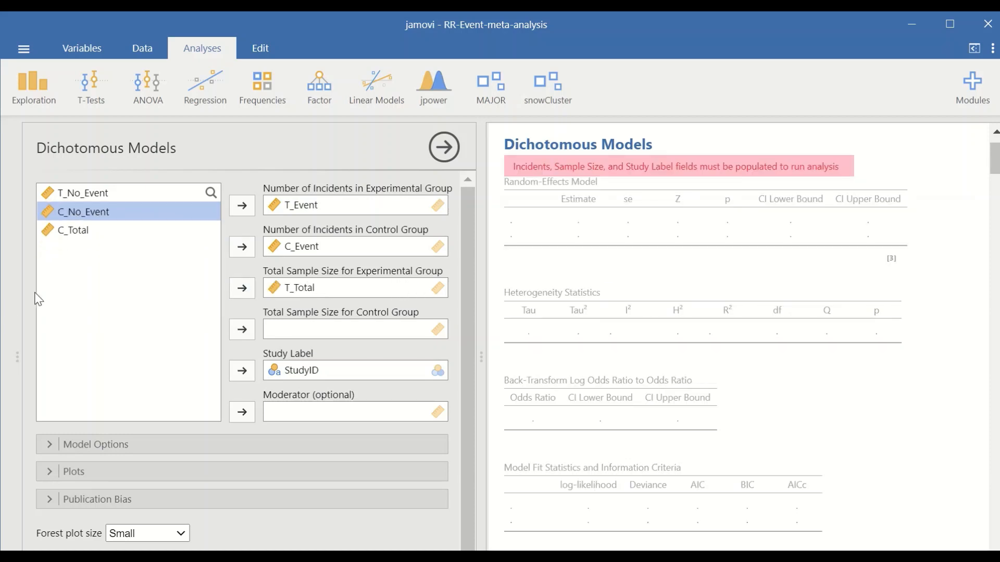
pyautogui.click(73, 232)
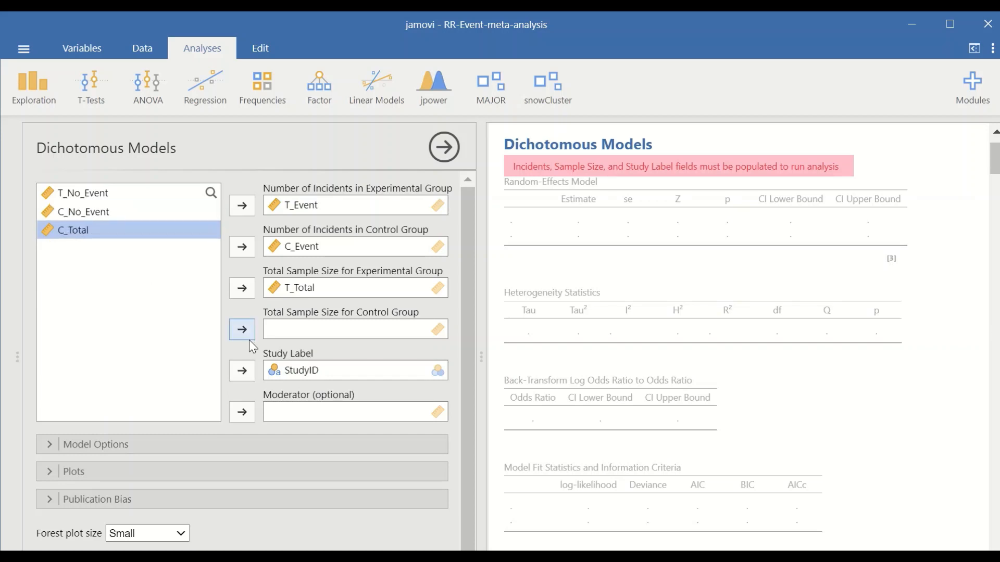
pyautogui.click(242, 330)
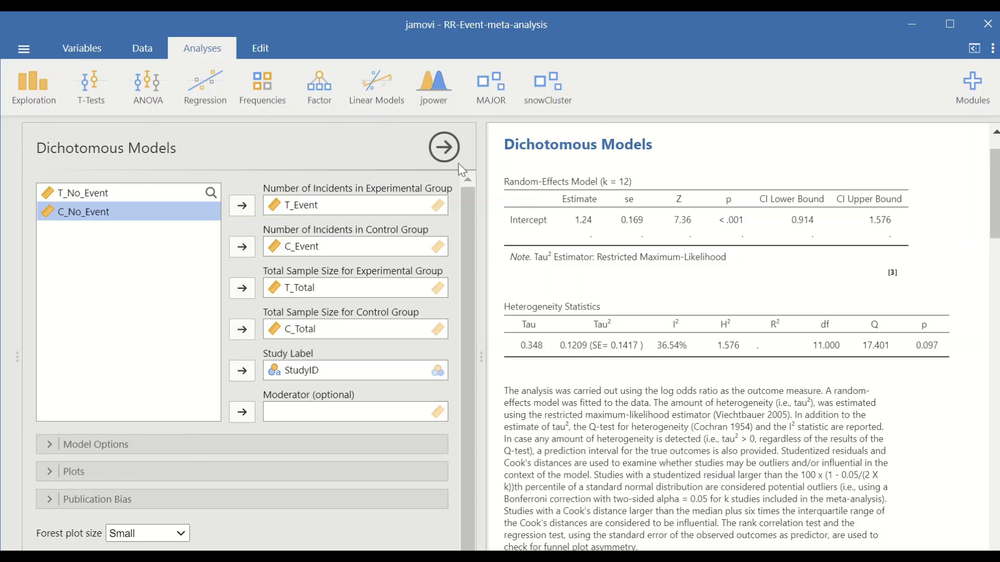
# Step: In the model options, keep the Restricted Maximum-Likelihood estimator and set the model measure to Log risk ratio
pyautogui.click(135, 446)
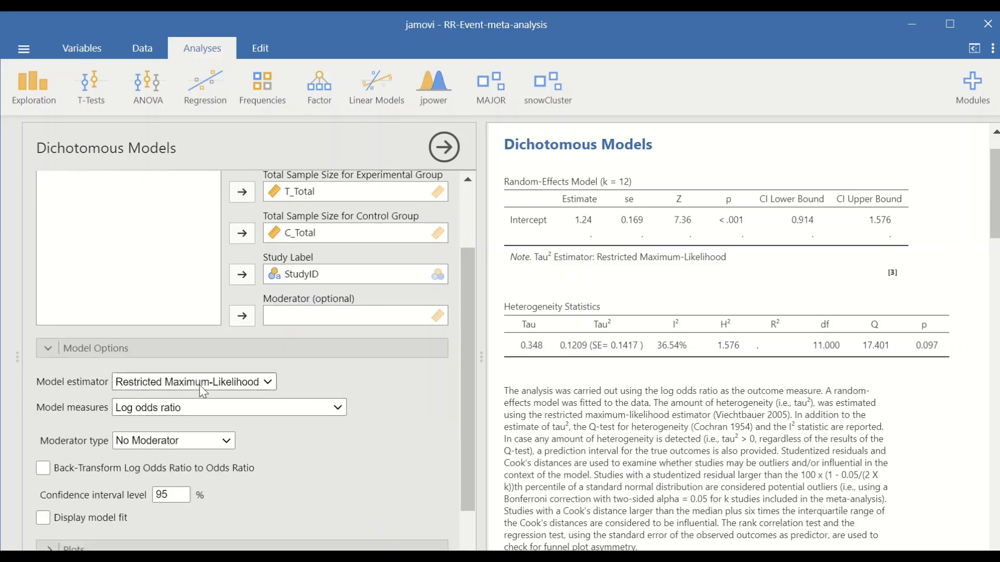
pyautogui.scroll(-2, 91, 276)
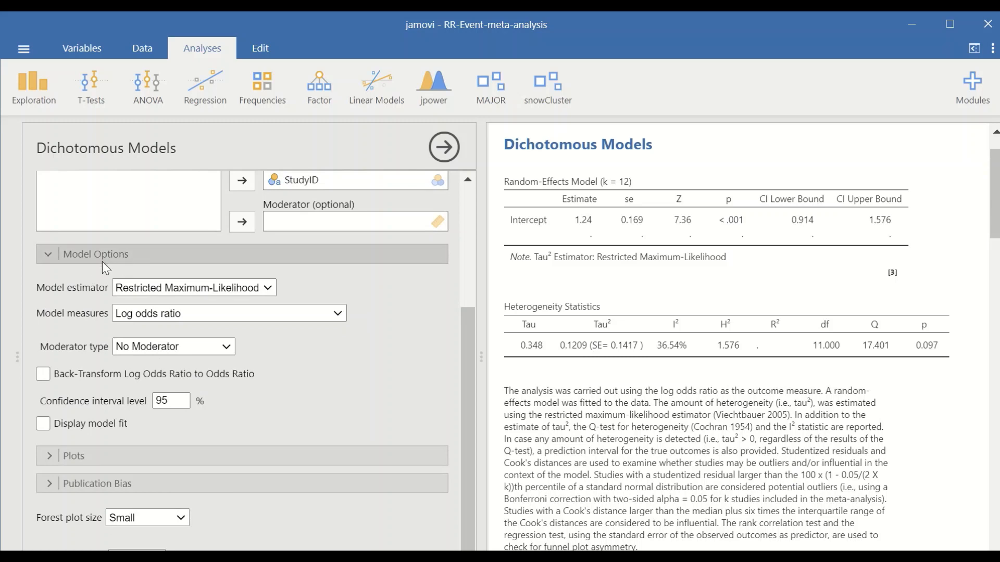
pyautogui.click(265, 289)
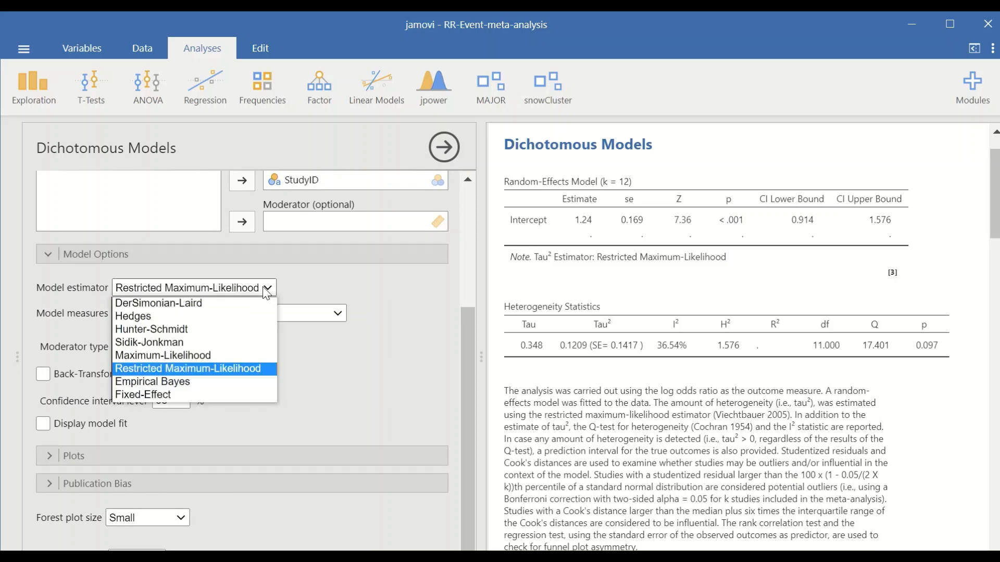
pyautogui.click(218, 370)
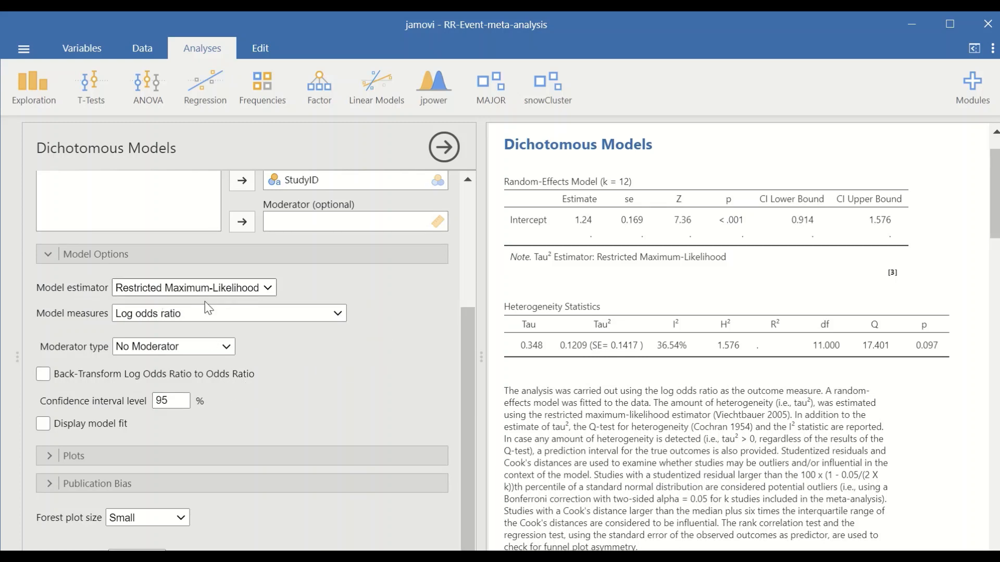
pyautogui.click(309, 314)
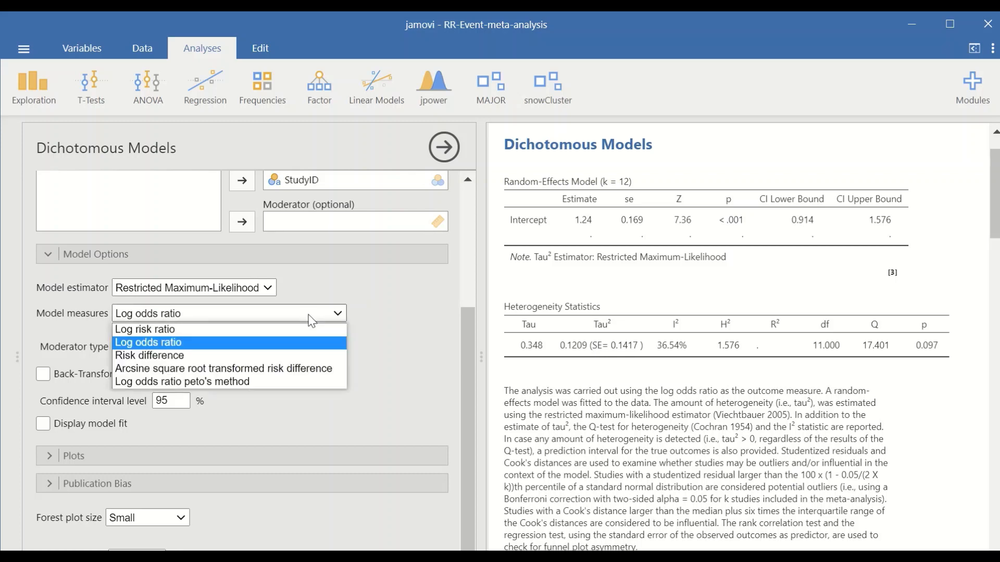
pyautogui.click(157, 330)
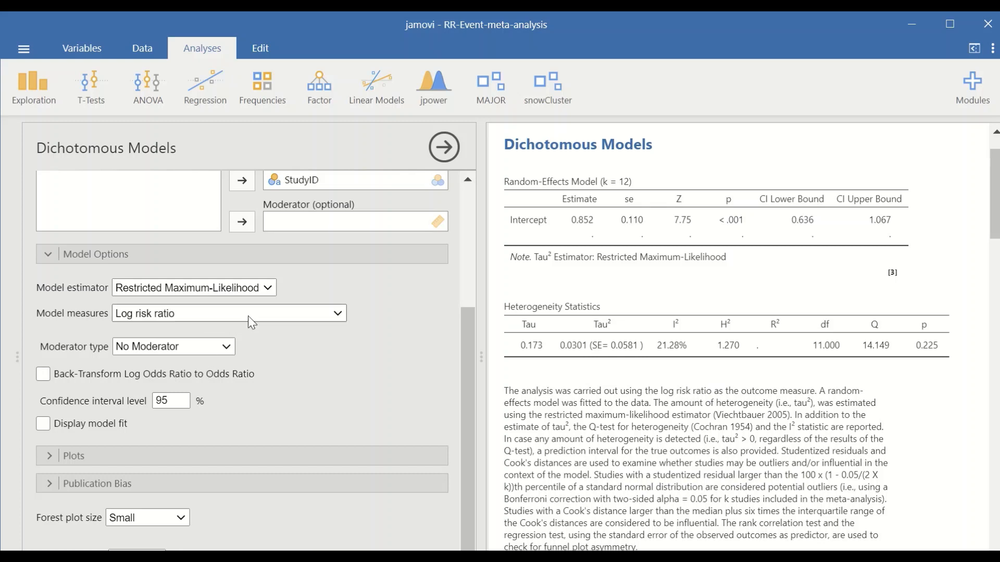
pyautogui.click(291, 314)
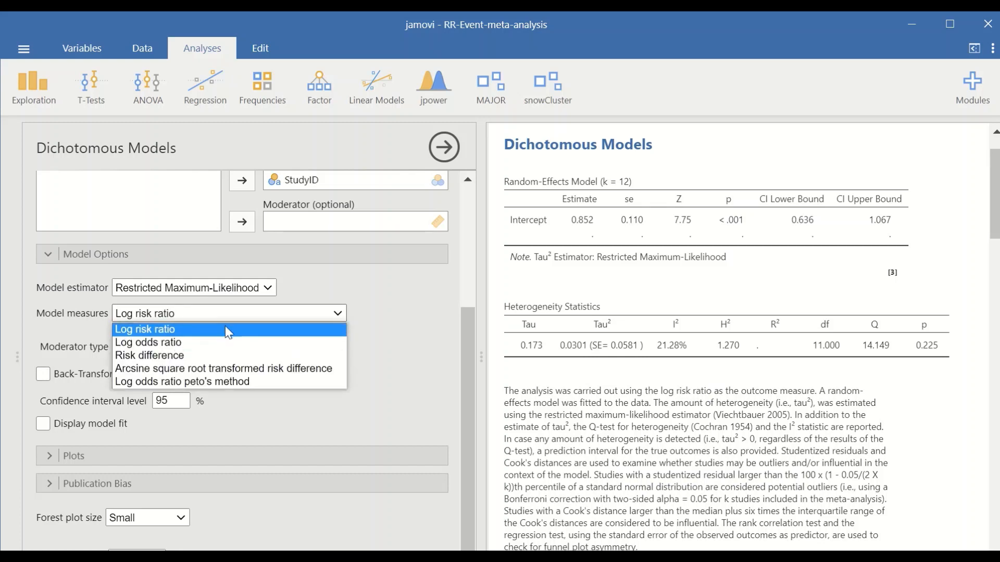
pyautogui.click(383, 291)
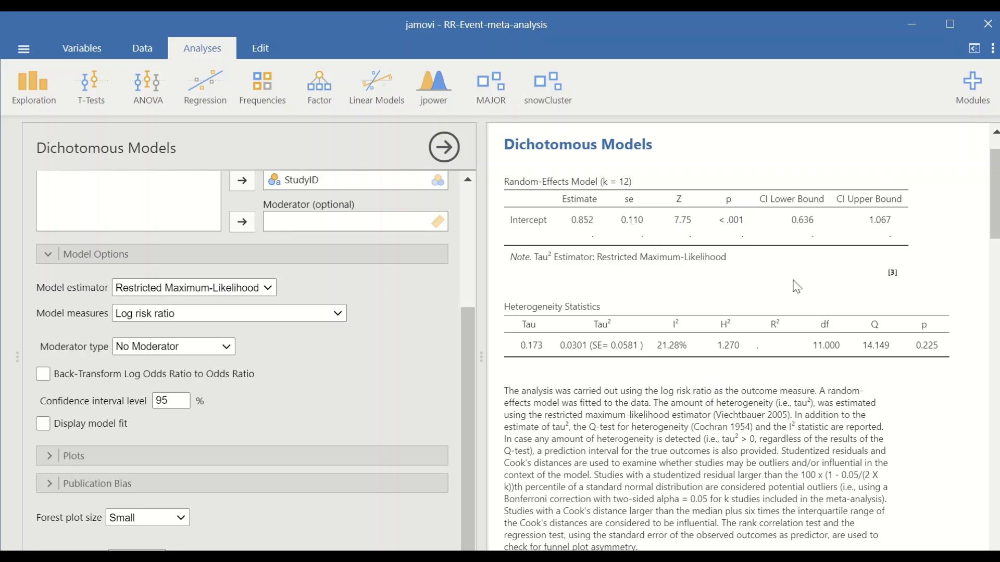
# Step: Review the log risk ratio results, from heterogeneity statistics and written report to the forest plot and publication bias tests
pyautogui.scroll(-2, 720, 312)
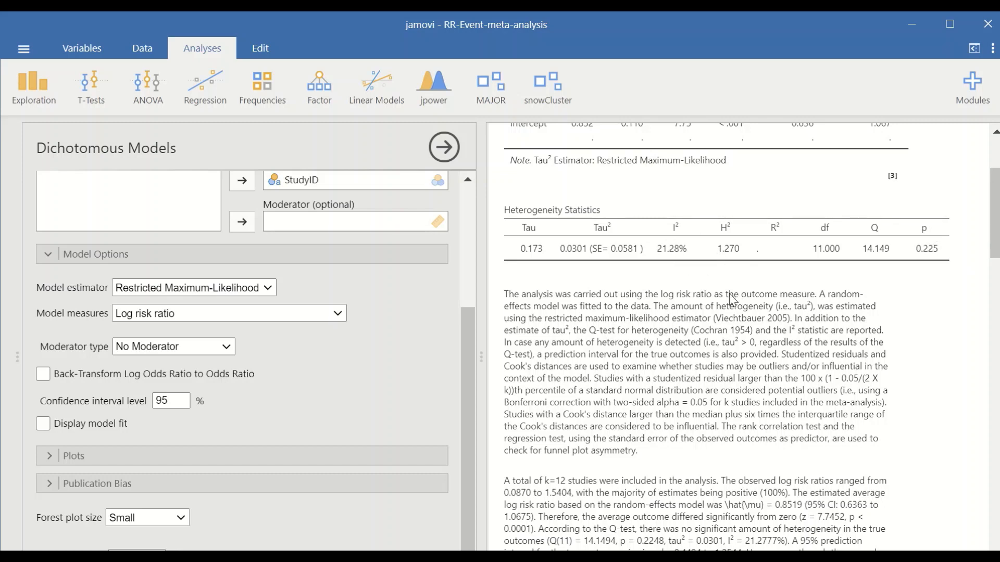
pyautogui.scroll(-4, 691, 275)
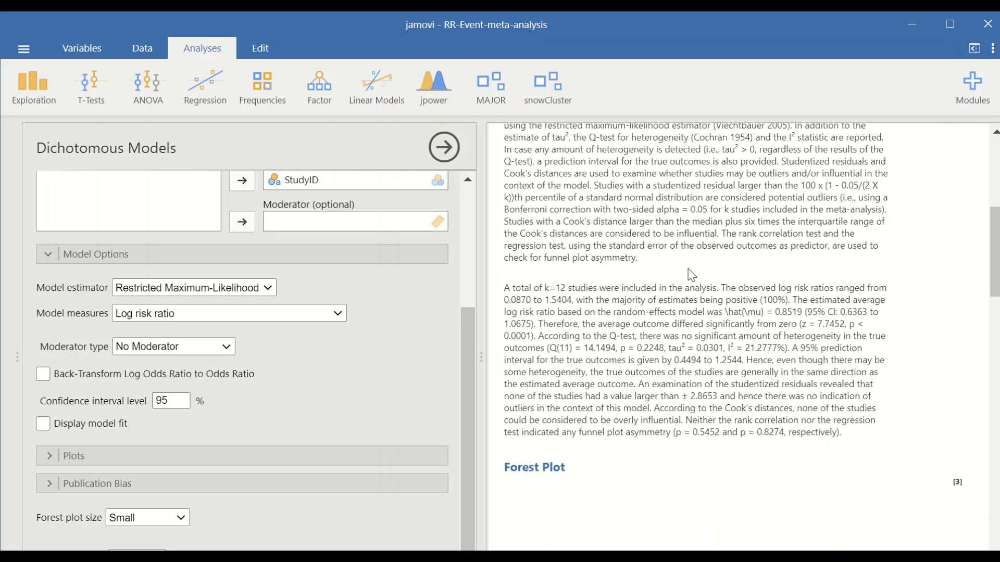
pyautogui.scroll(-6, 692, 272)
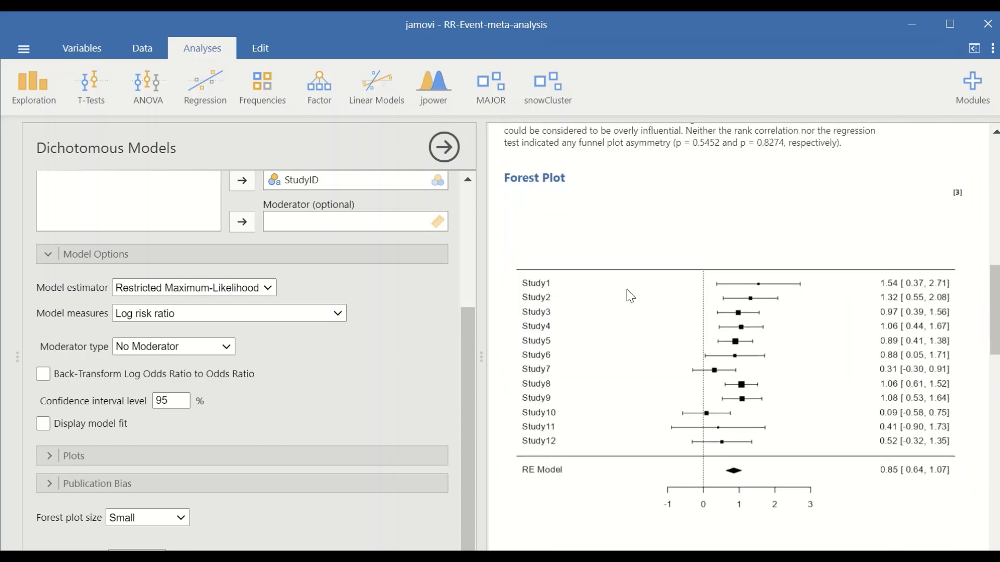
pyautogui.scroll(-14, 608, 322)
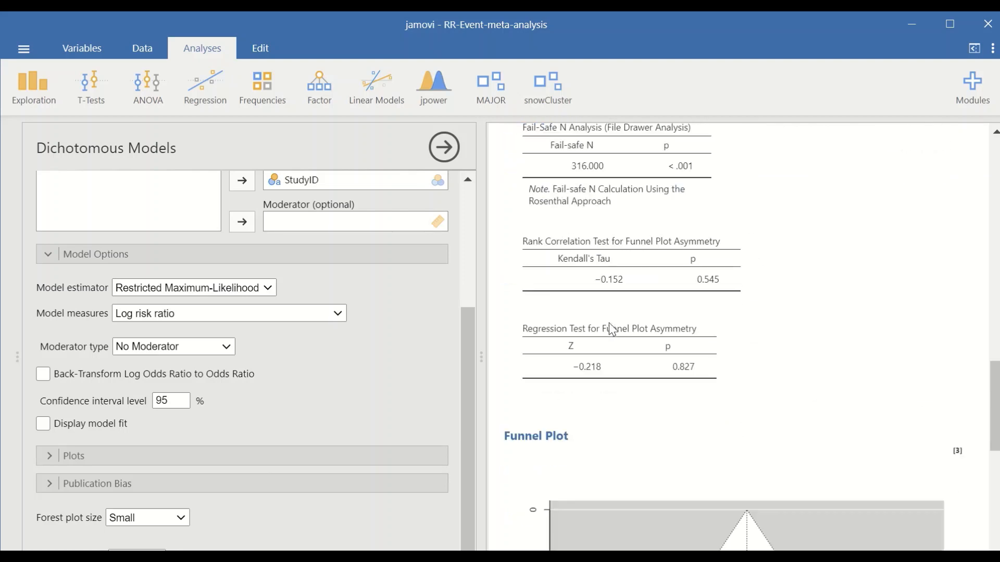
pyautogui.scroll(17, 614, 330)
pyautogui.scroll(-5, 613, 330)
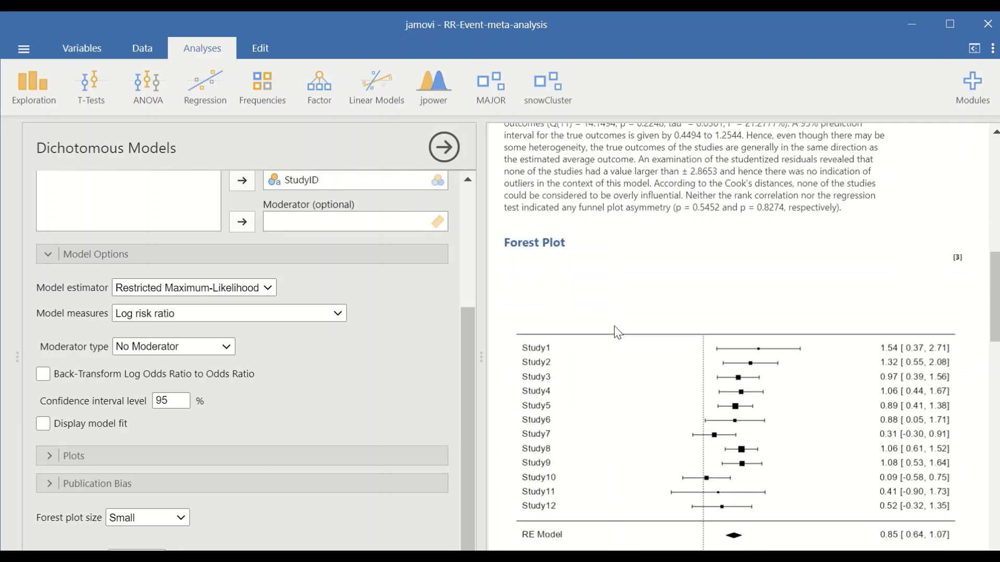
# Step: Expand the plot options and compare the forest plot's studies and pooled RE Model diamond with the random-effects model table
pyautogui.click(67, 456)
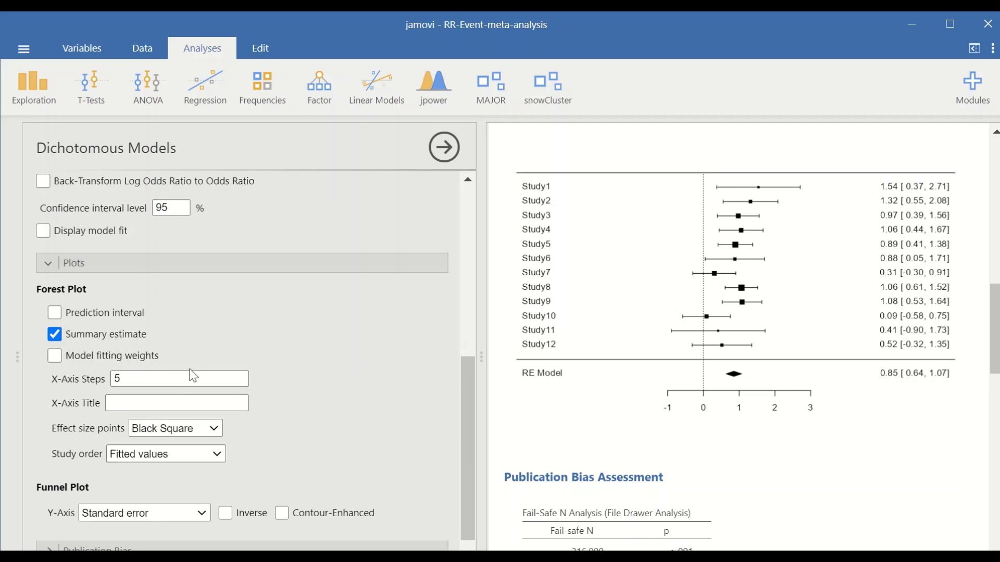
pyautogui.scroll(2, 791, 432)
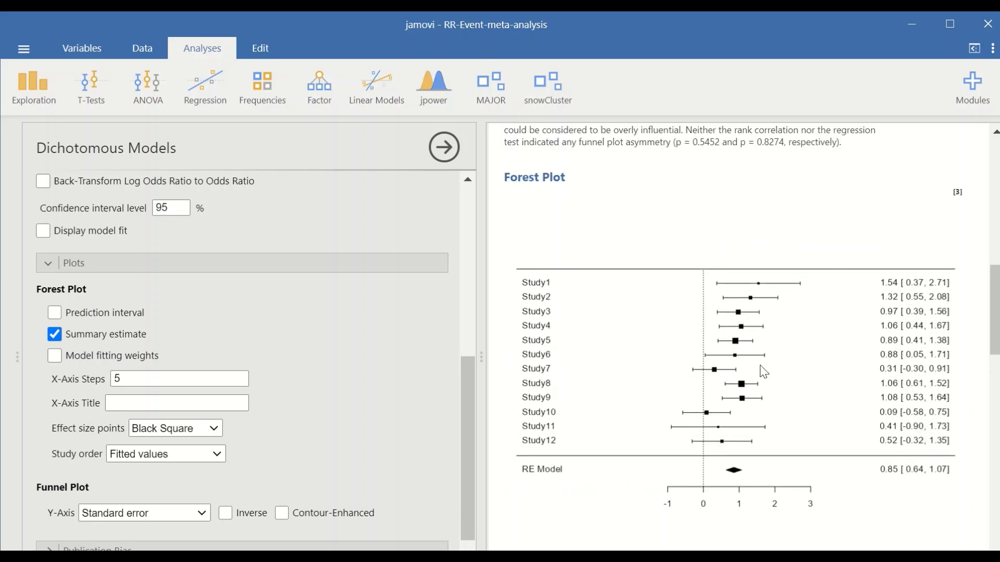
pyautogui.scroll(-2, 764, 371)
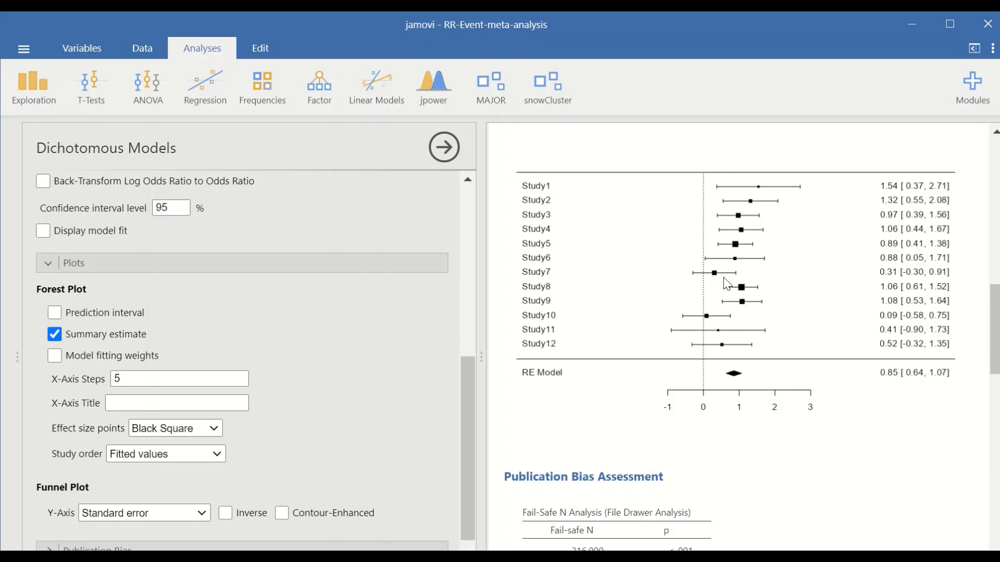
pyautogui.scroll(14, 755, 328)
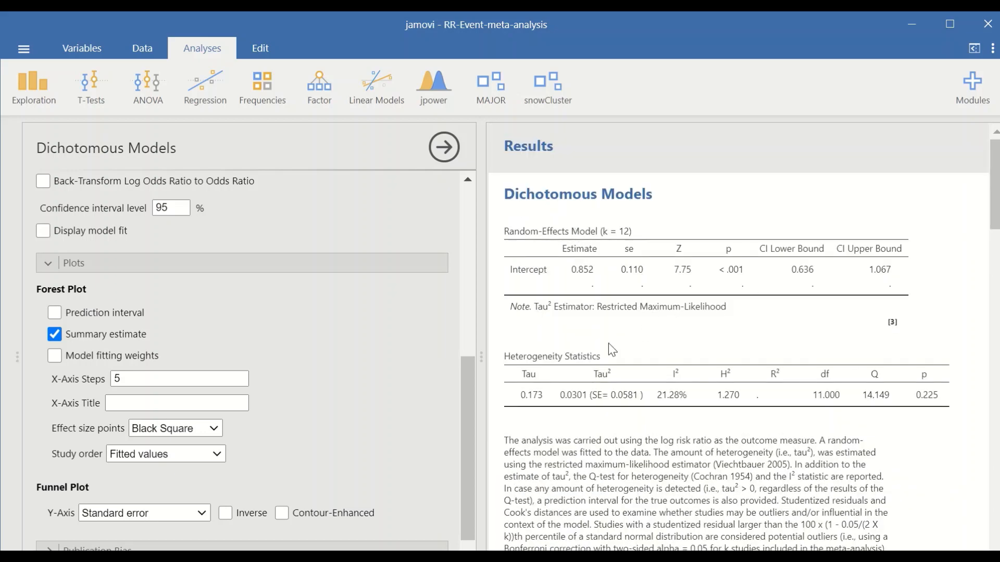
pyautogui.scroll(-12, 792, 423)
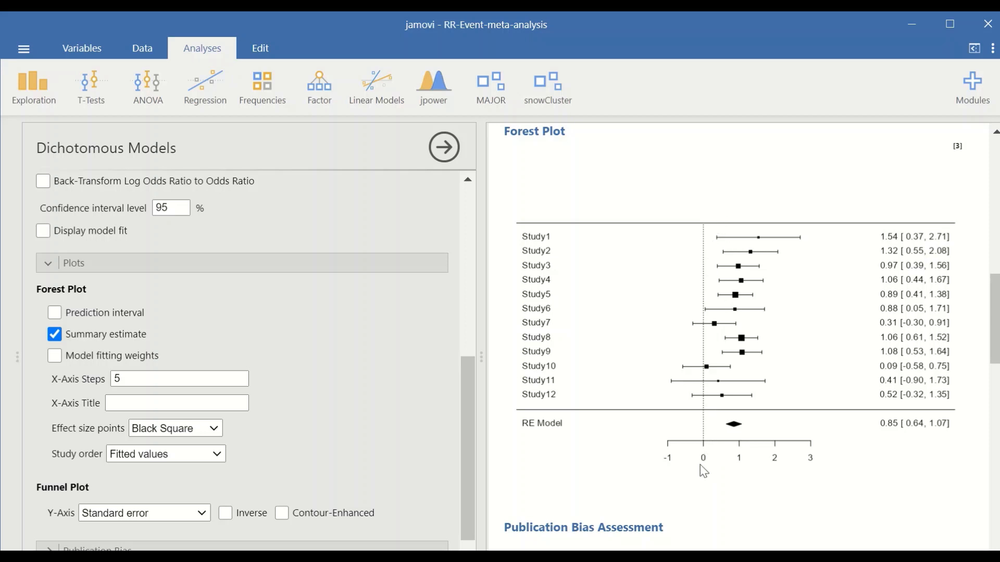
# Step: Try Empty Circle as the forest plot's effect size points, and set them back to Black Square
pyautogui.scroll(-4, 678, 349)
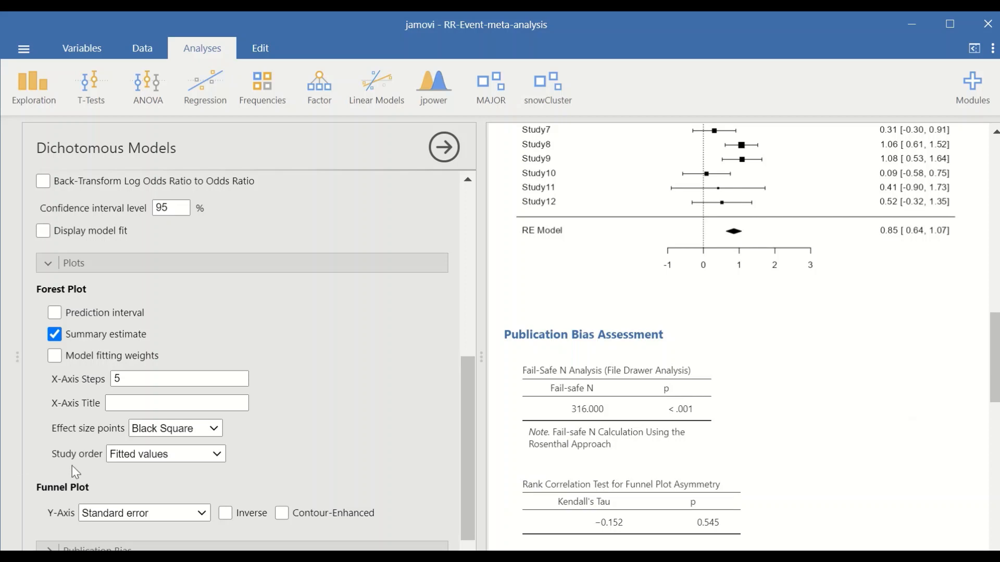
pyautogui.scroll(-2, 219, 405)
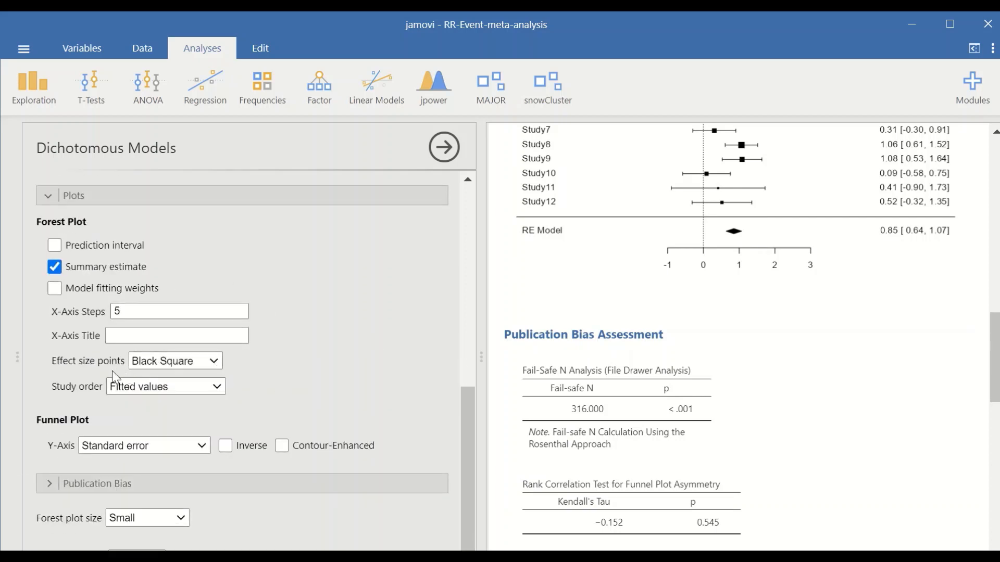
pyautogui.click(210, 365)
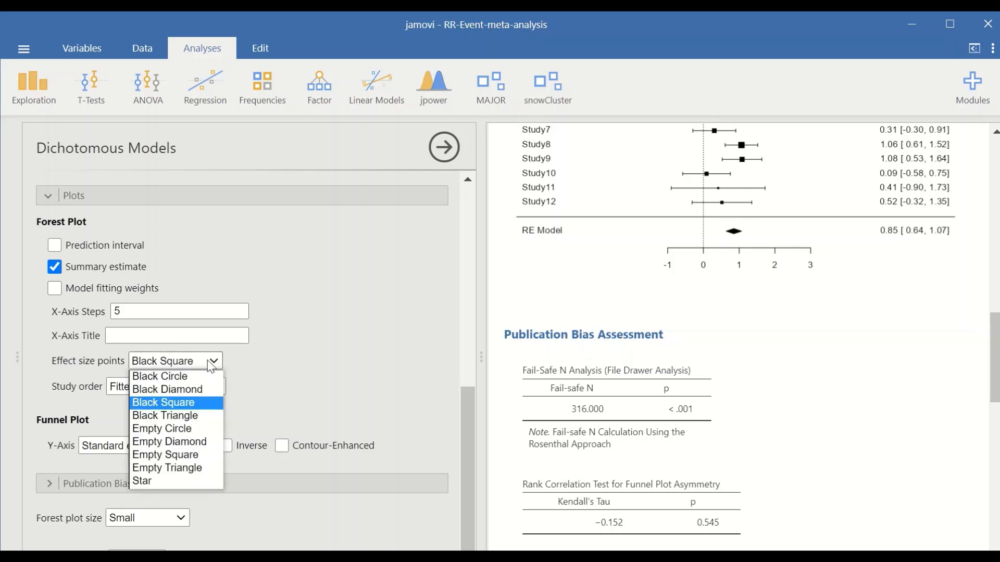
pyautogui.click(166, 428)
pyautogui.scroll(3, 732, 349)
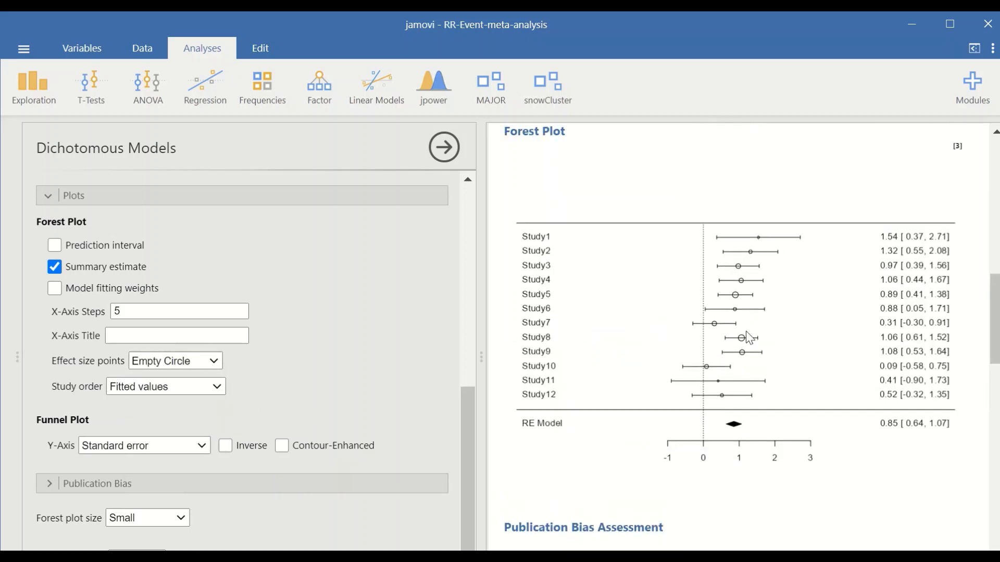
pyautogui.click(190, 366)
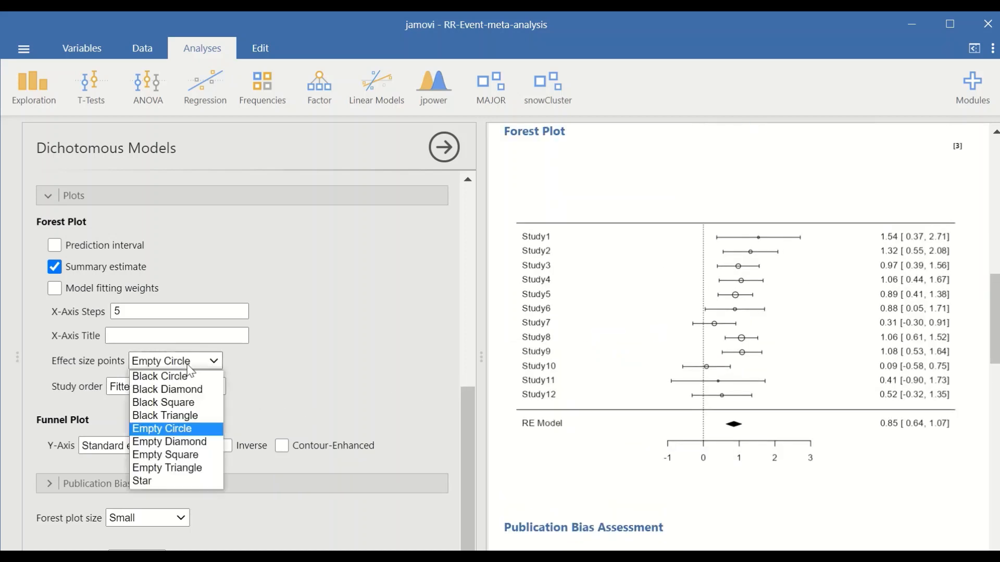
pyautogui.click(194, 402)
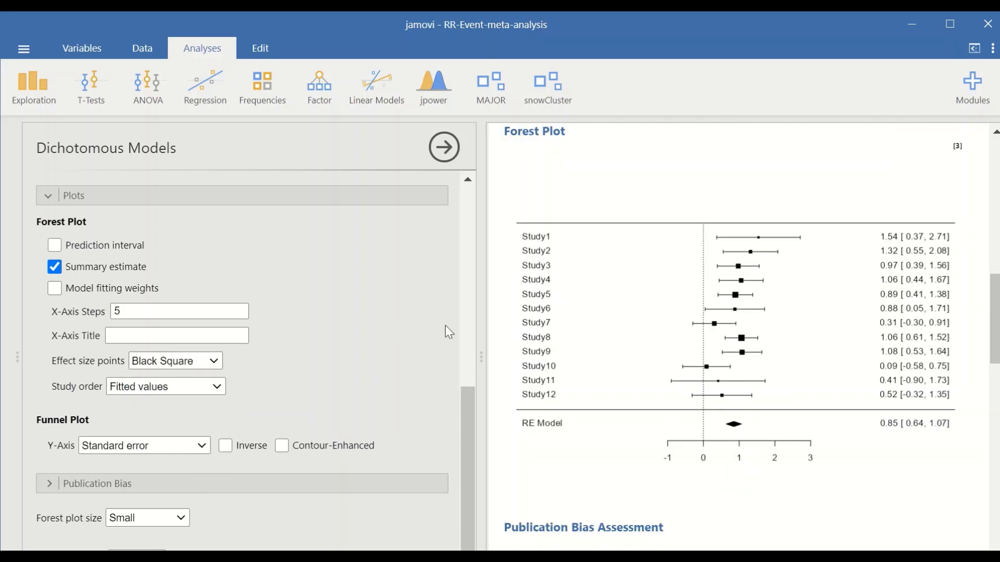
# Step: Expand the publication bias options, check the funnel plot's Y-axis choices, and examine the log risk ratio funnel plot
pyautogui.scroll(-3, 851, 299)
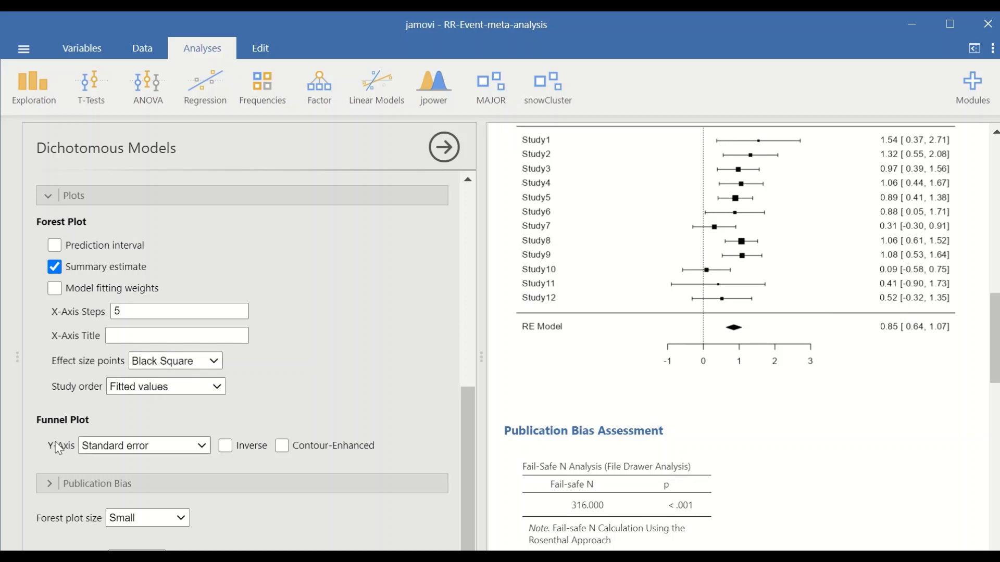
pyautogui.click(52, 484)
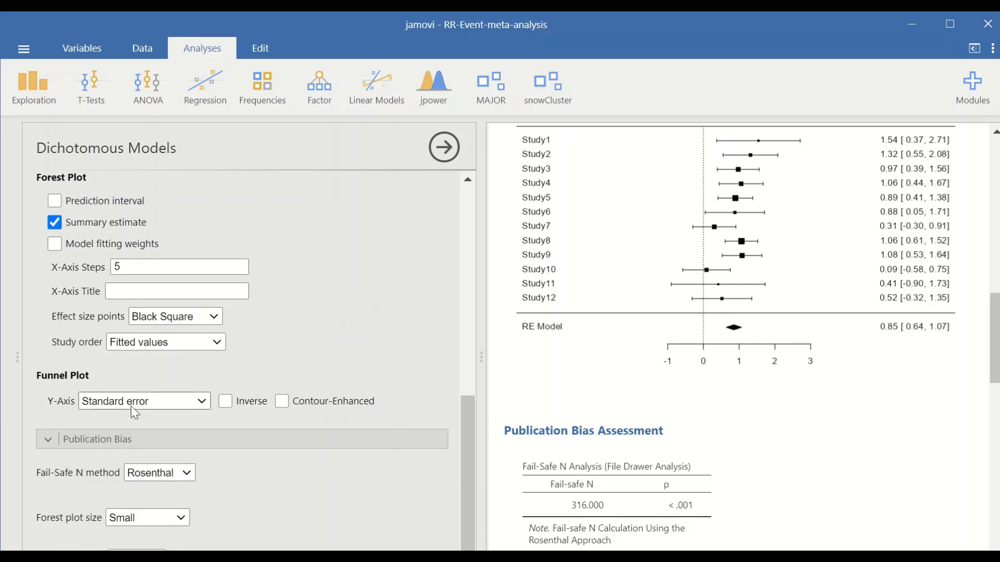
pyautogui.click(192, 405)
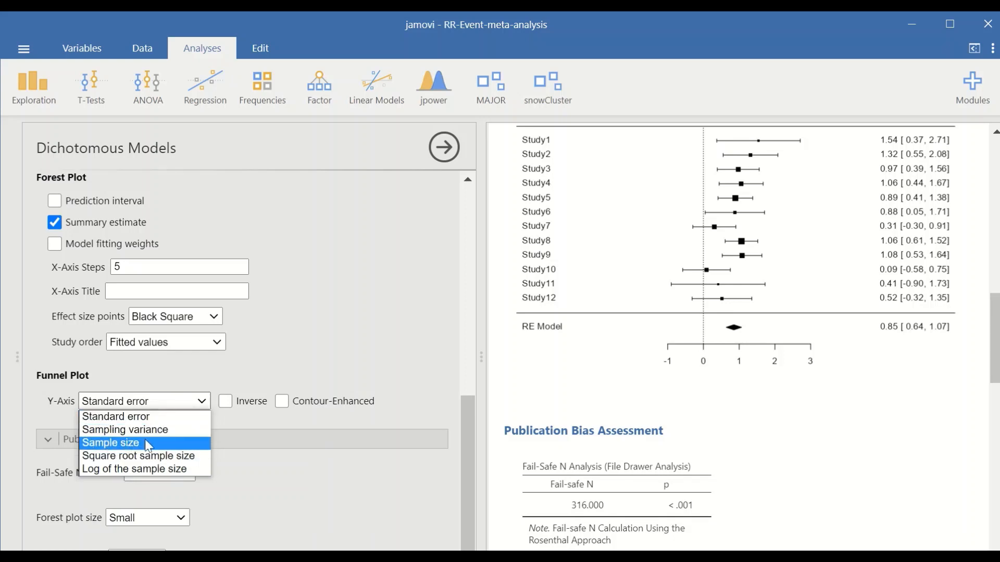
pyautogui.scroll(-10, 808, 326)
pyautogui.scroll(-3, 811, 327)
pyautogui.scroll(-3, 807, 320)
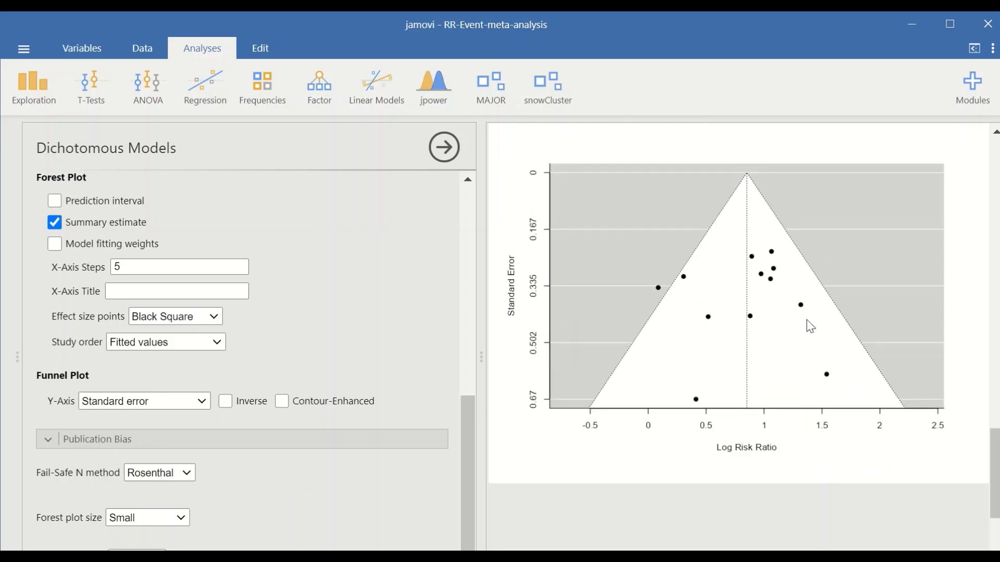
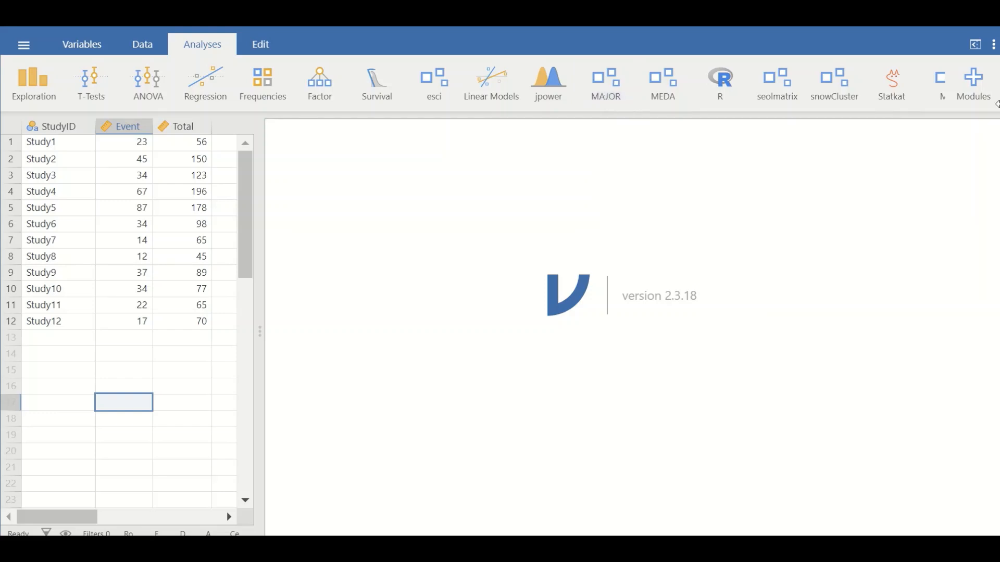
# Step: Check the installed modules and start a MAJOR Proportions meta-analysis on the StudyID, Event and Total data
pyautogui.click(980, 99)
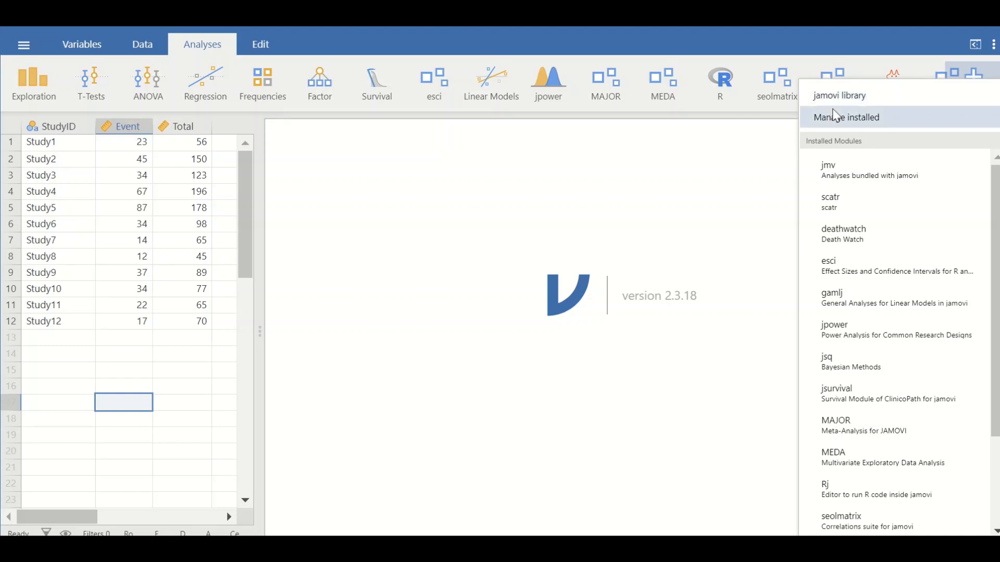
pyautogui.click(632, 160)
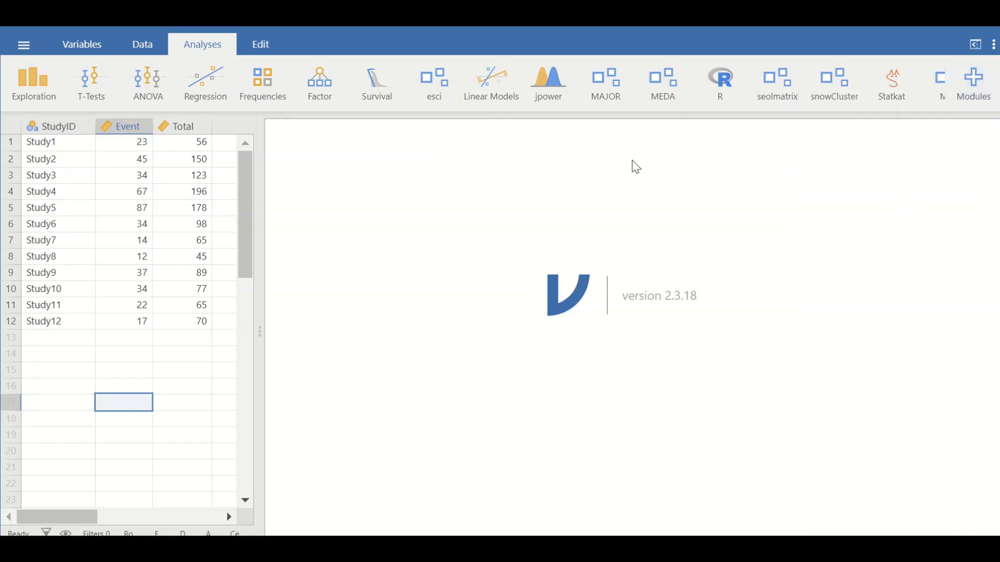
pyautogui.click(613, 96)
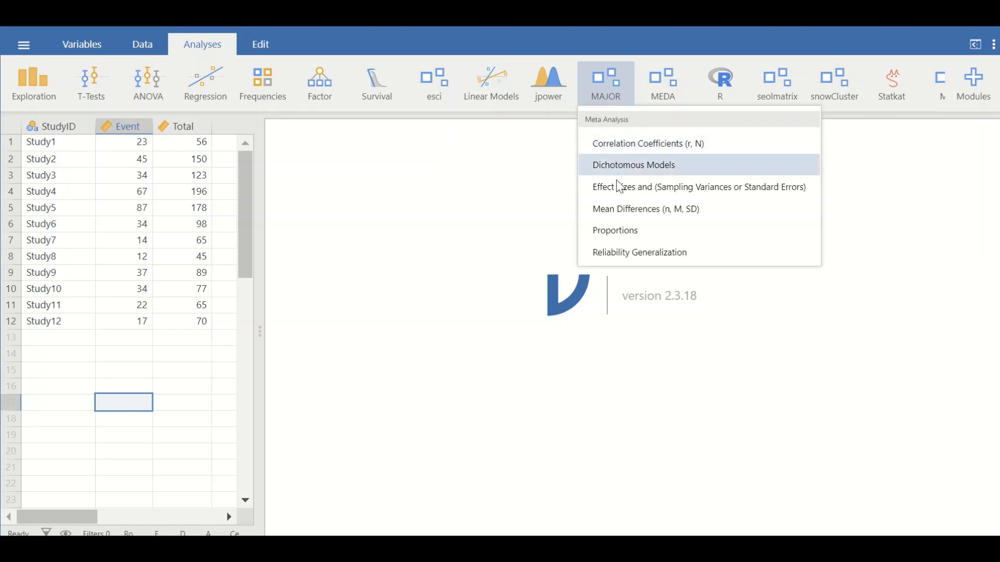
pyautogui.click(626, 237)
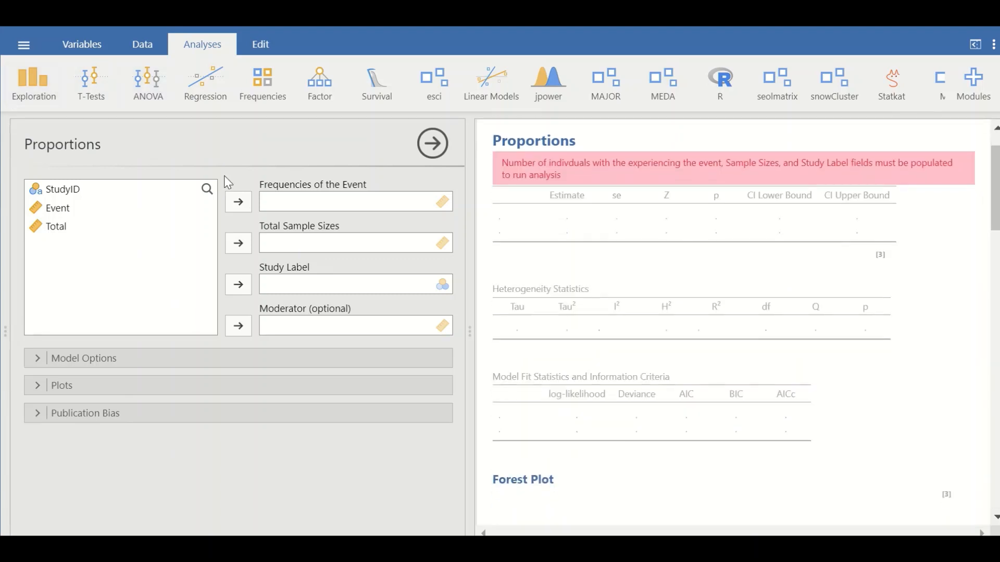
# Step: Assign StudyID as the study label, Event as the frequencies of the event, and Total as the total sample sizes
pyautogui.click(61, 197)
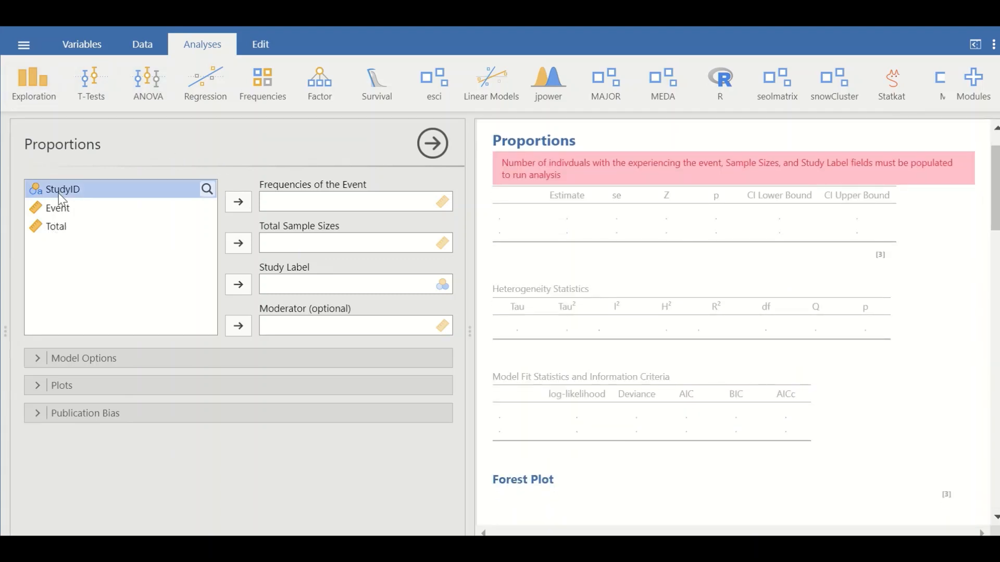
pyautogui.click(239, 285)
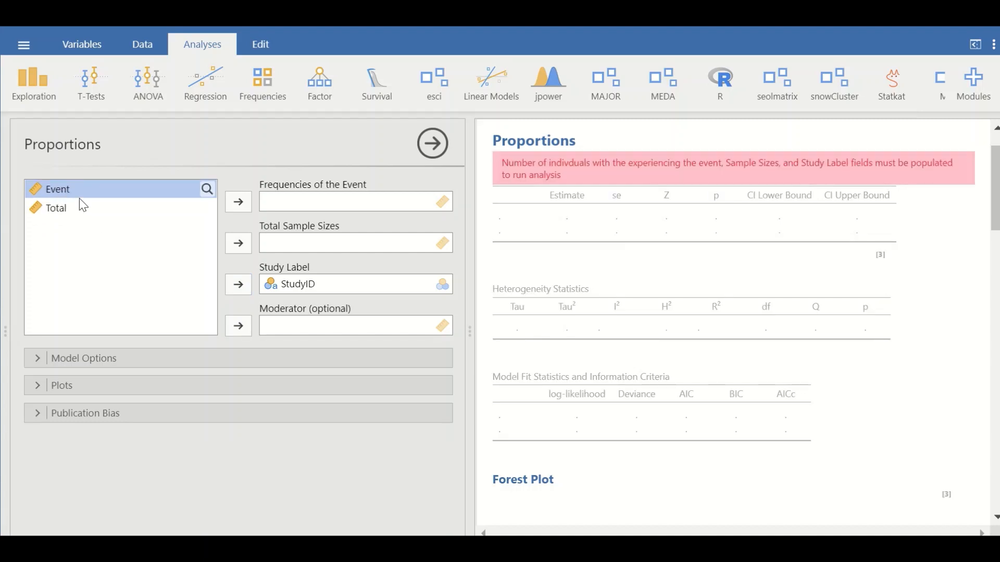
pyautogui.click(242, 208)
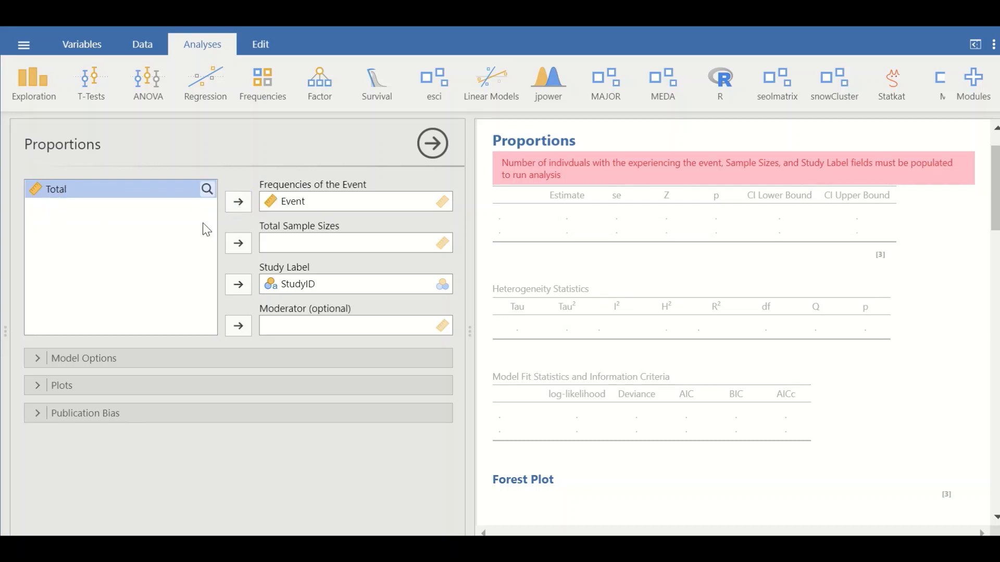
pyautogui.click(239, 247)
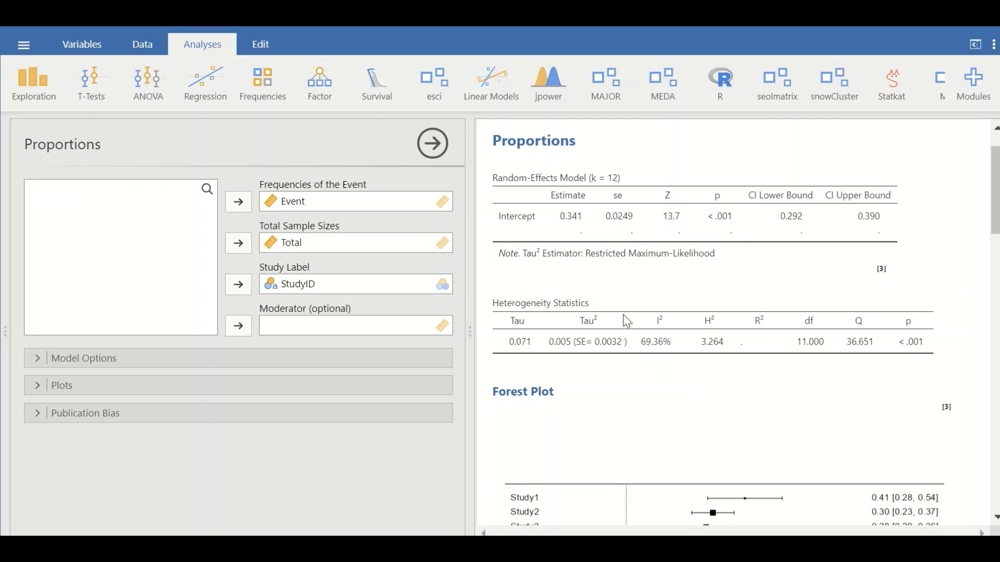
# Step: Look through the Proportions results, from the forest plot and funnel plot back to the random-effects model table
pyautogui.scroll(-5, 622, 218)
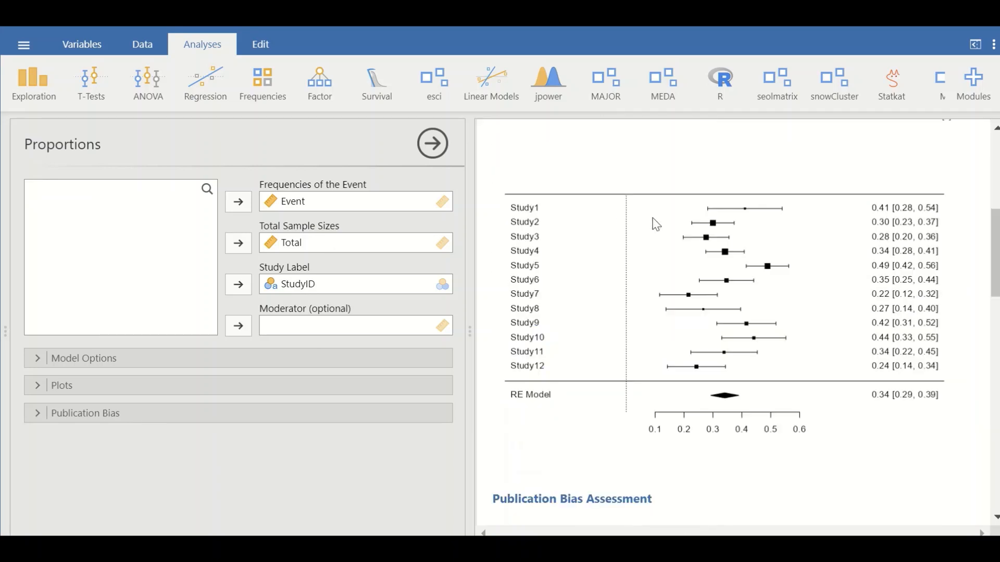
pyautogui.scroll(-5, 655, 223)
pyautogui.scroll(-5, 657, 224)
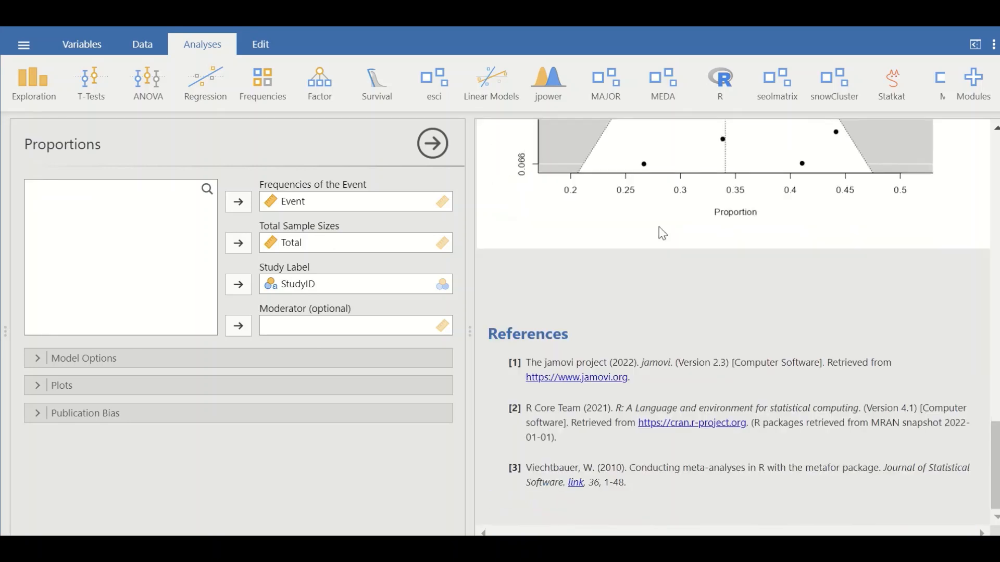
pyautogui.scroll(8, 659, 226)
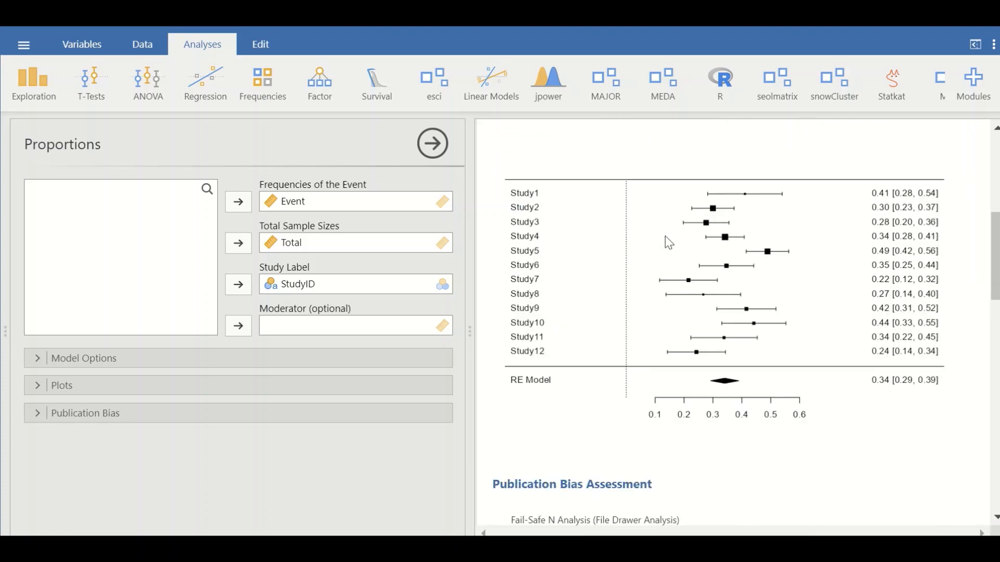
pyautogui.scroll(6, 677, 240)
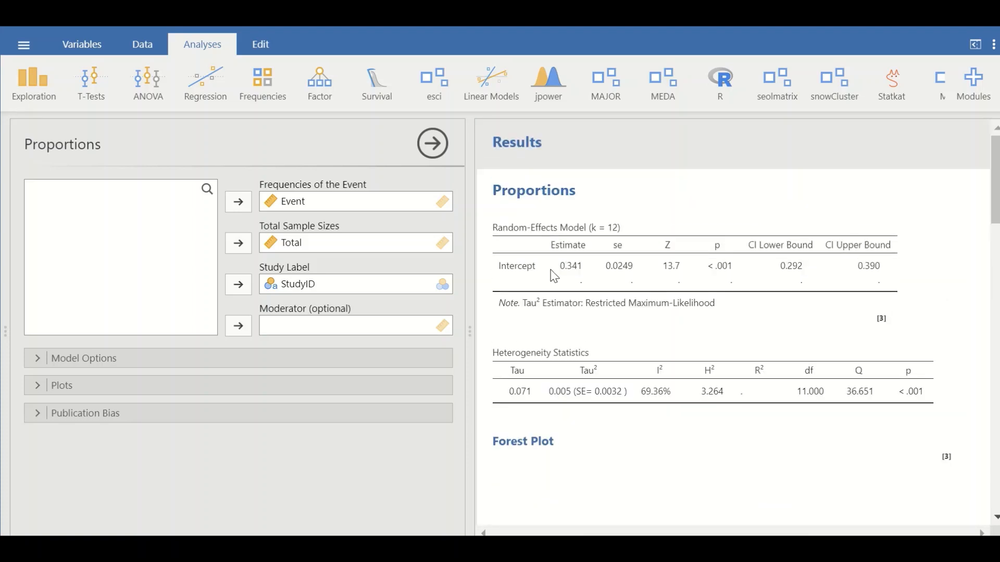
# Step: In the Proportions model options, keep the Restricted Maximum-Likelihood estimator and set the effect size model measure to Raw proportion
pyautogui.click(89, 360)
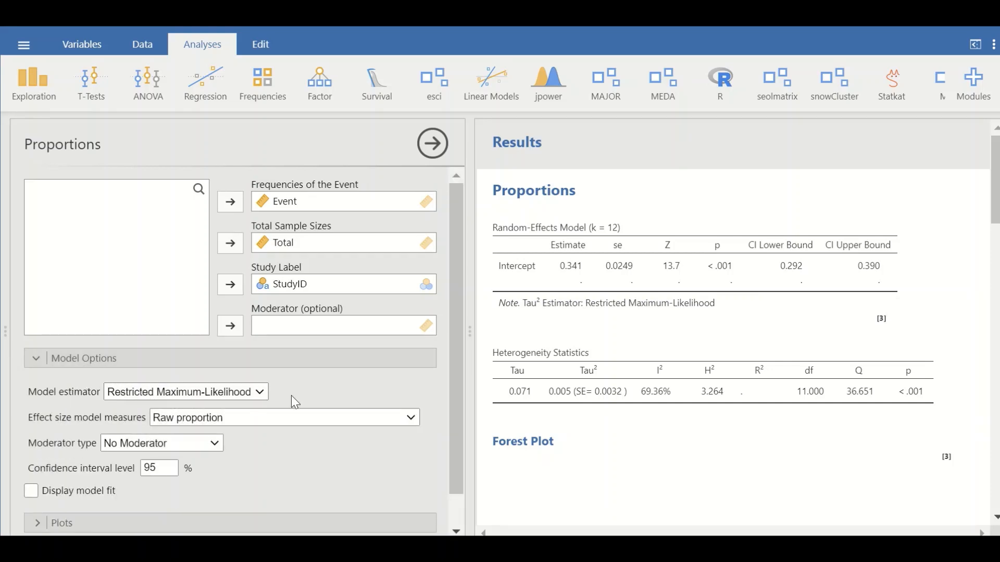
pyautogui.click(255, 393)
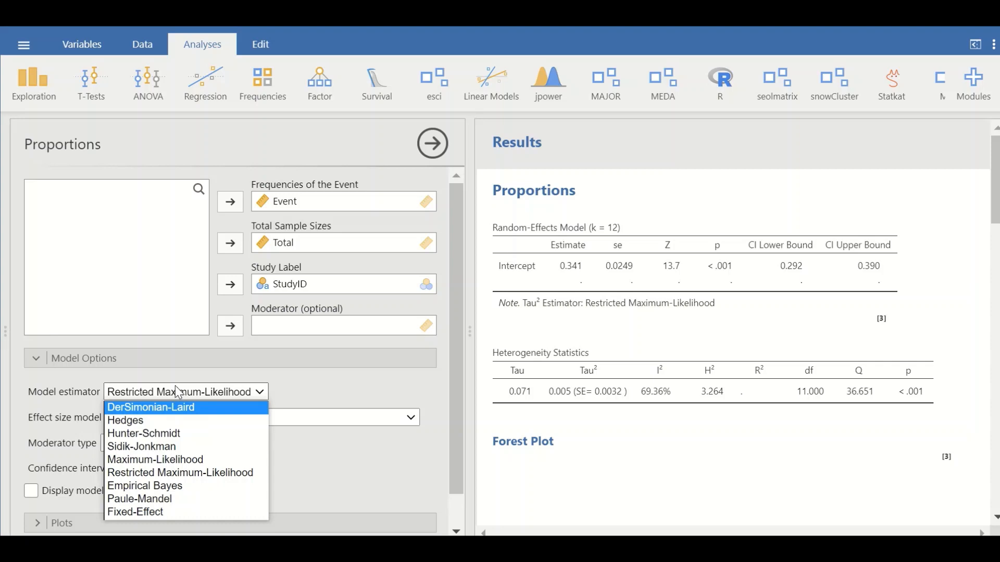
pyautogui.click(333, 382)
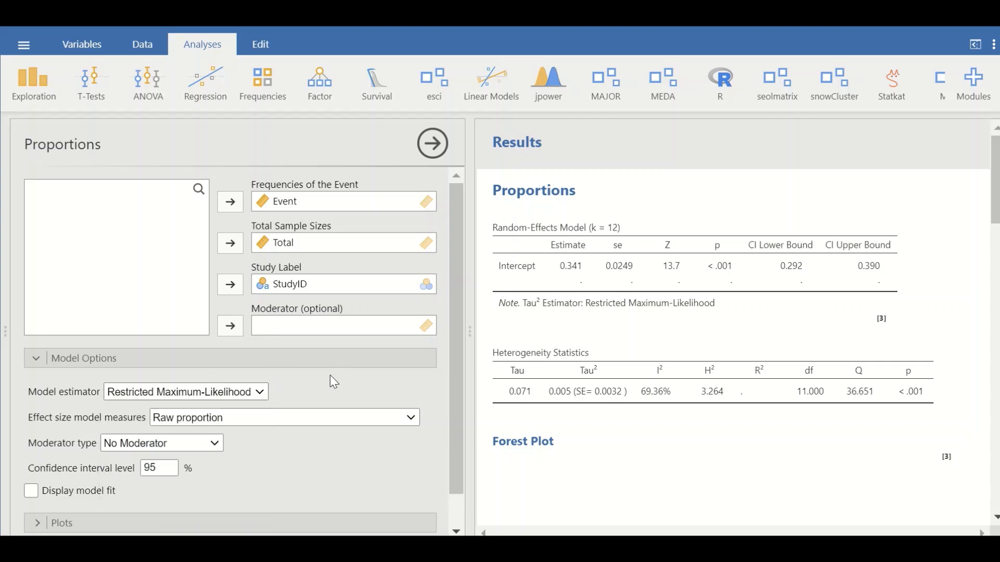
pyautogui.scroll(-1, 286, 447)
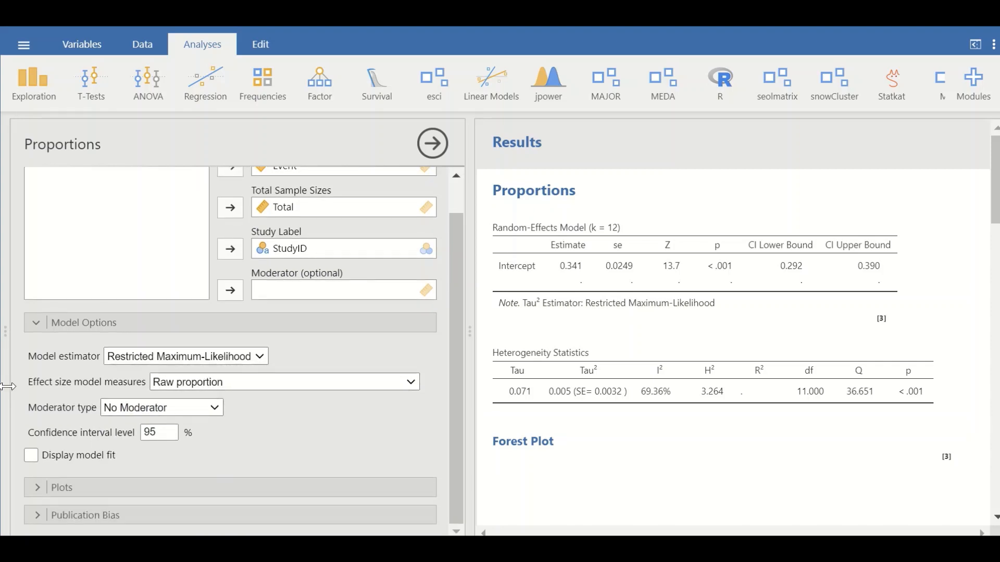
pyautogui.click(295, 380)
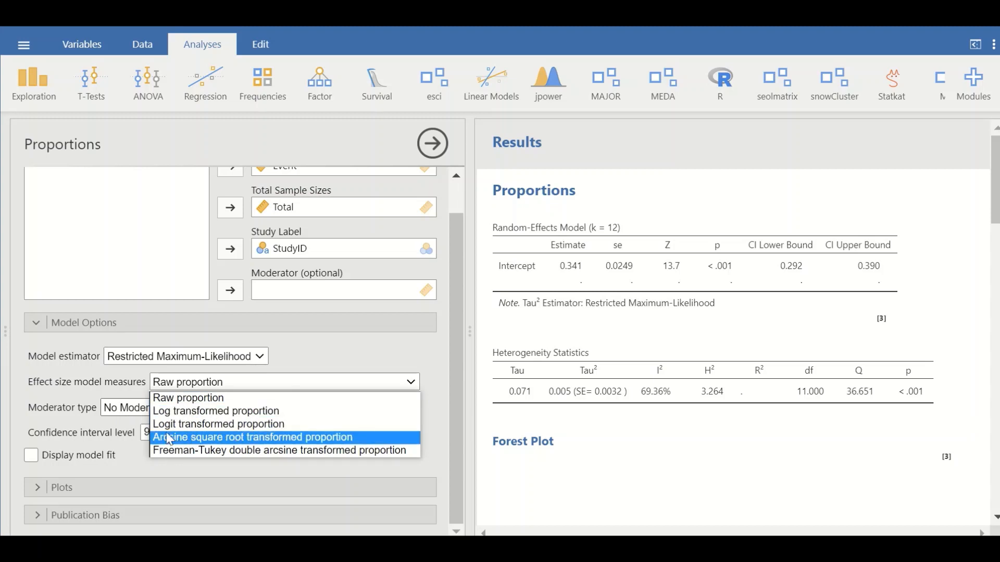
pyautogui.click(172, 399)
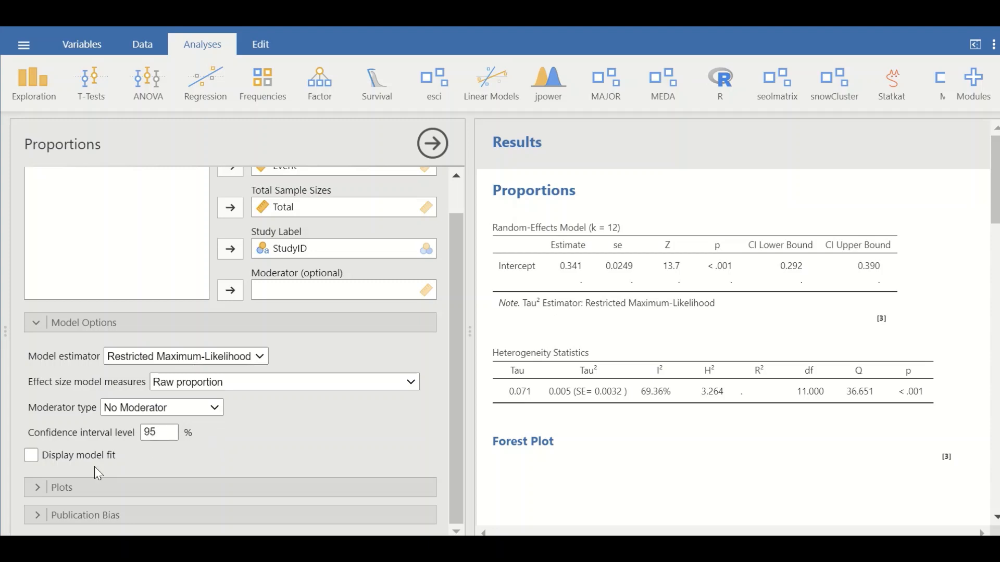
# Step: Expand the plot options and examine the proportion estimate, heterogeneity statistics and forest plot alongside the model and plot settings
pyautogui.click(67, 488)
pyautogui.scroll(-3, 177, 377)
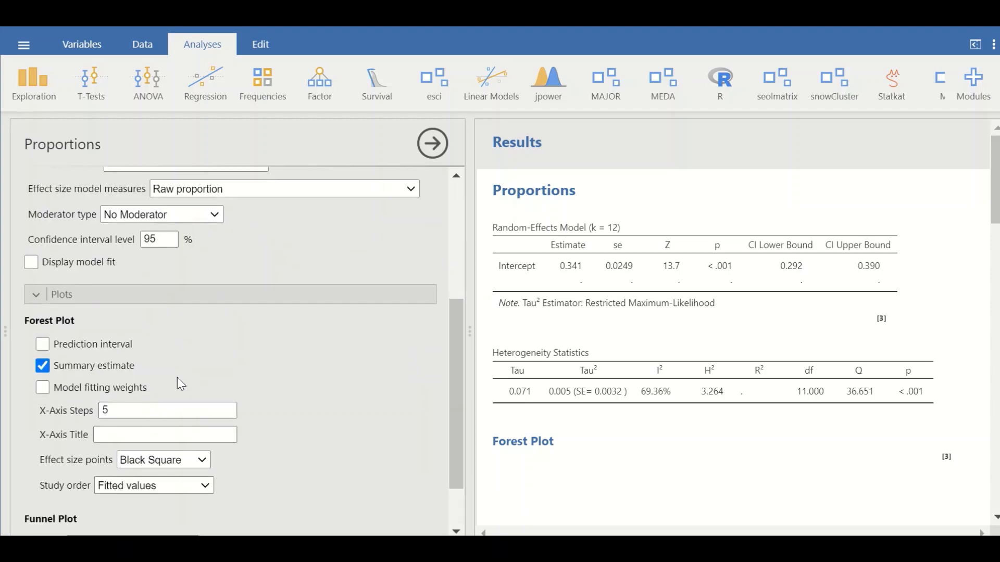
pyautogui.scroll(2, 174, 373)
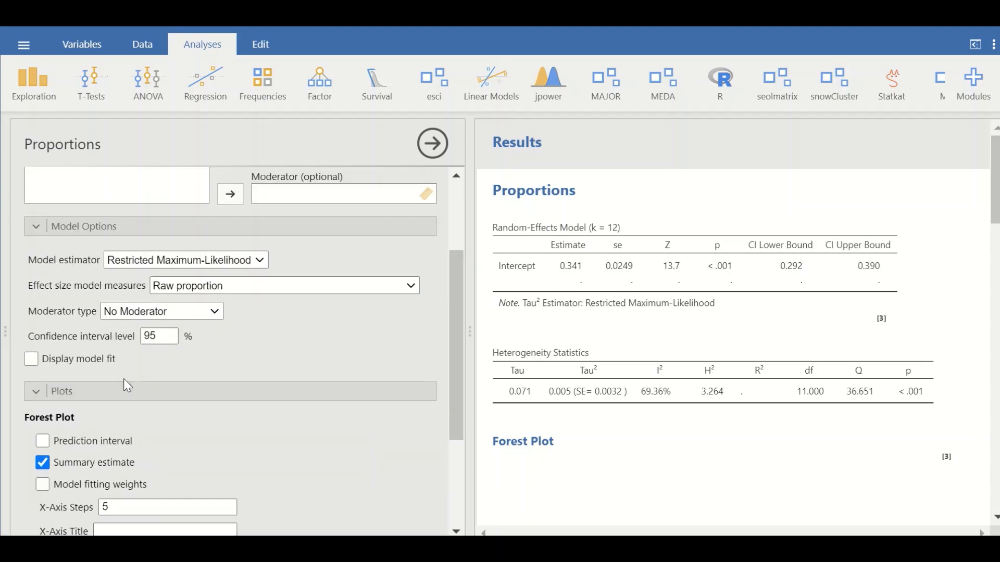
pyautogui.scroll(2, 123, 432)
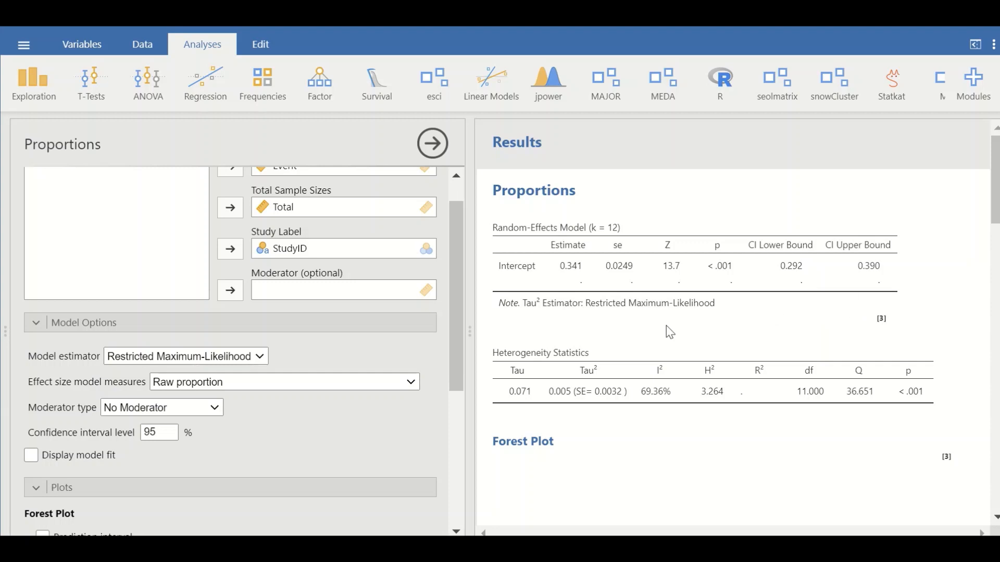
pyautogui.scroll(-3, 667, 326)
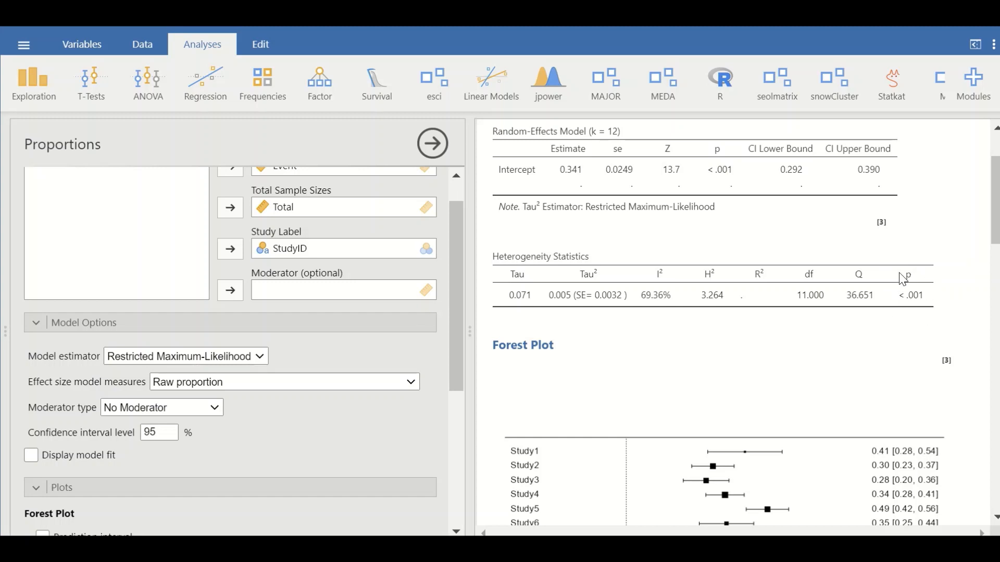
pyautogui.scroll(-3, 884, 349)
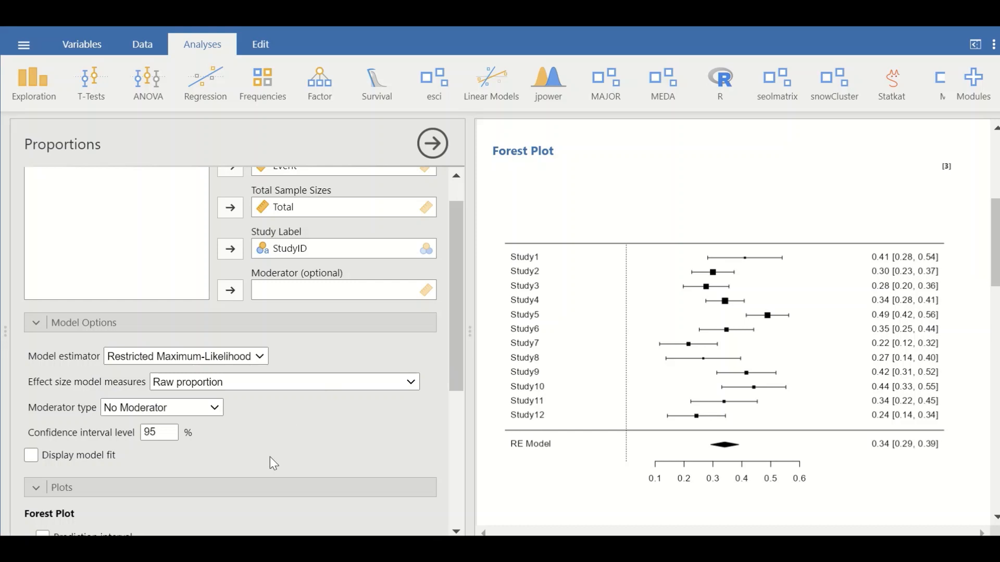
pyautogui.scroll(-3, 192, 462)
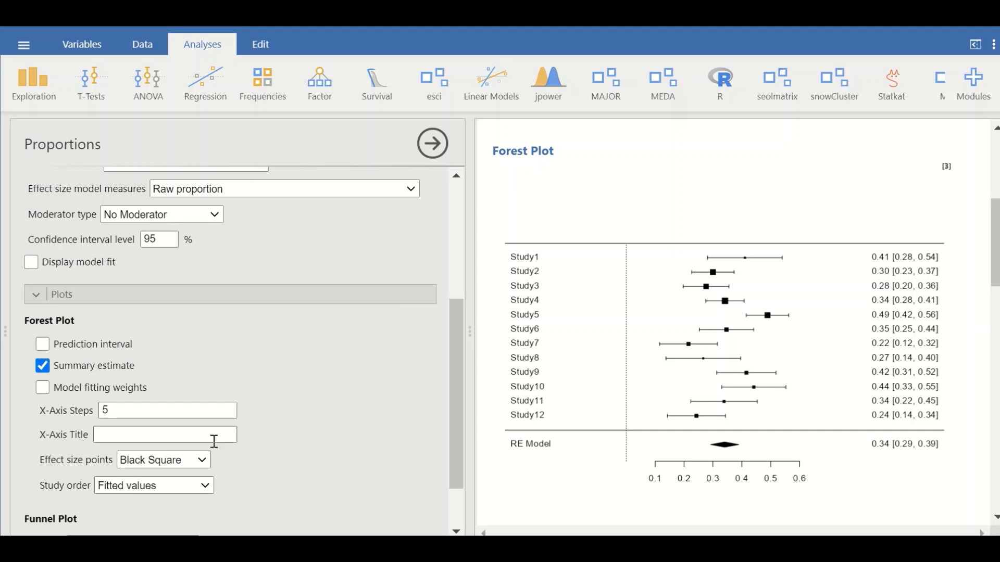
# Step: Review the forest plot's study order choices and the funnel plot settings, along with the proportion estimate and heterogeneity statistics
pyautogui.scroll(-2, 284, 473)
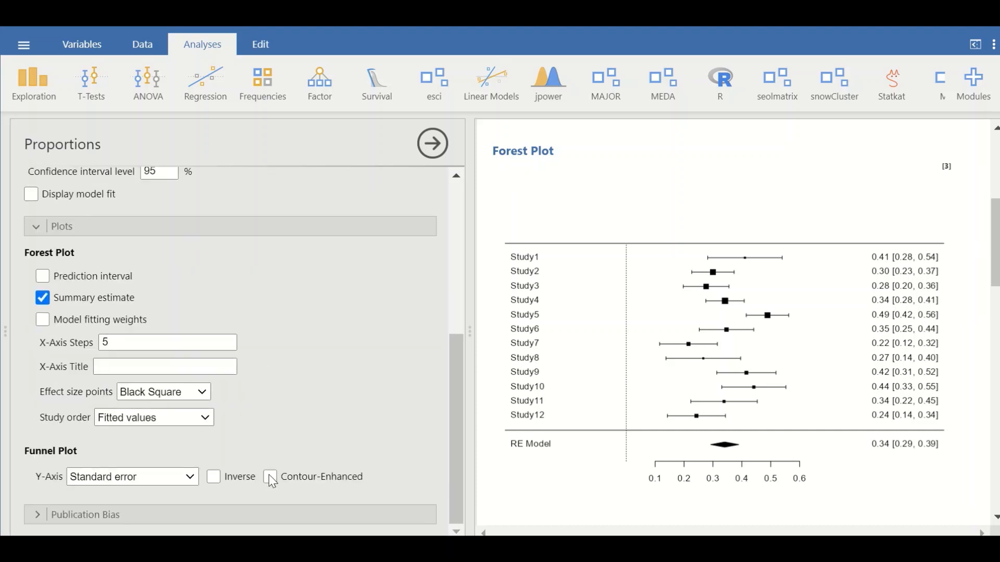
pyautogui.click(205, 415)
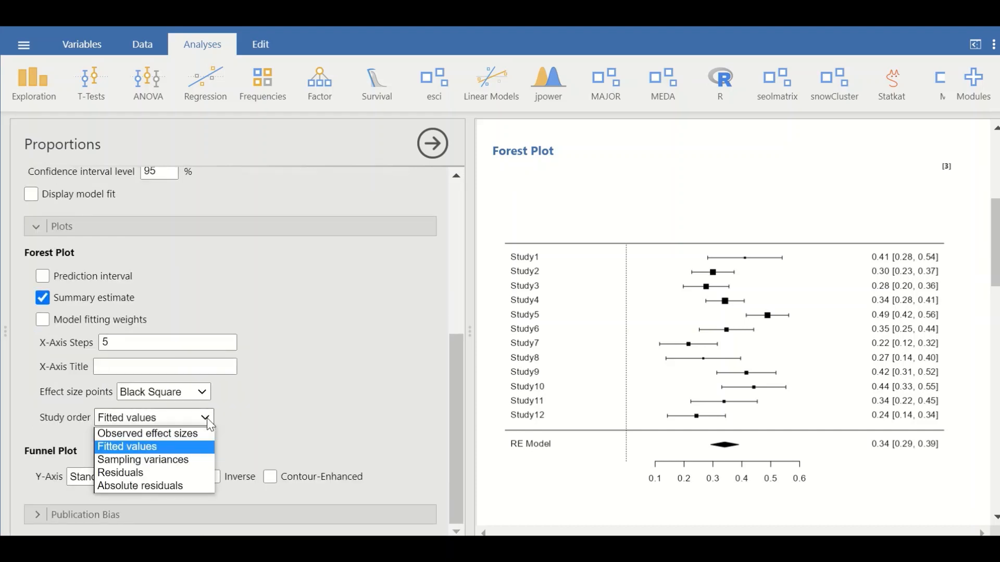
pyautogui.click(311, 398)
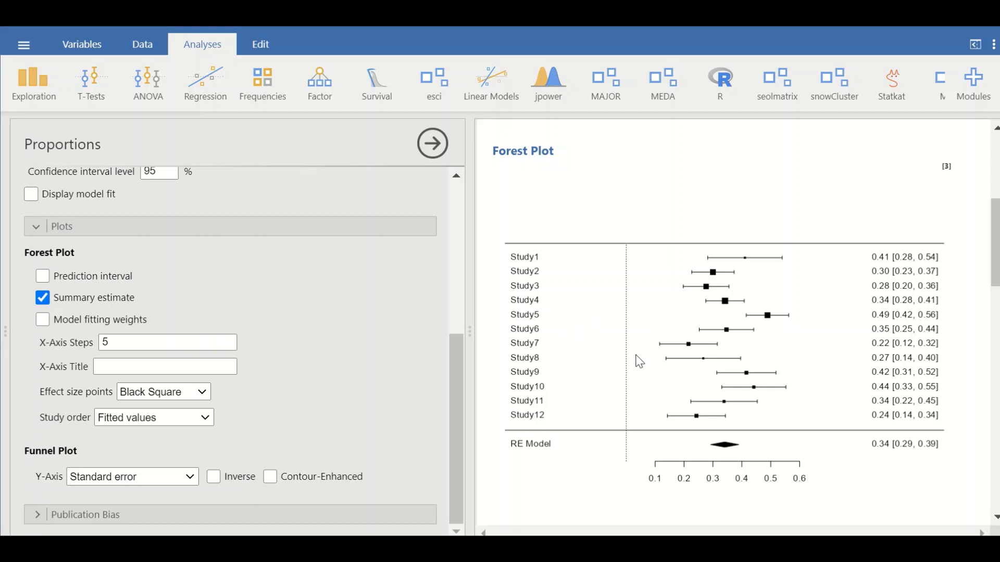
pyautogui.scroll(5, 646, 355)
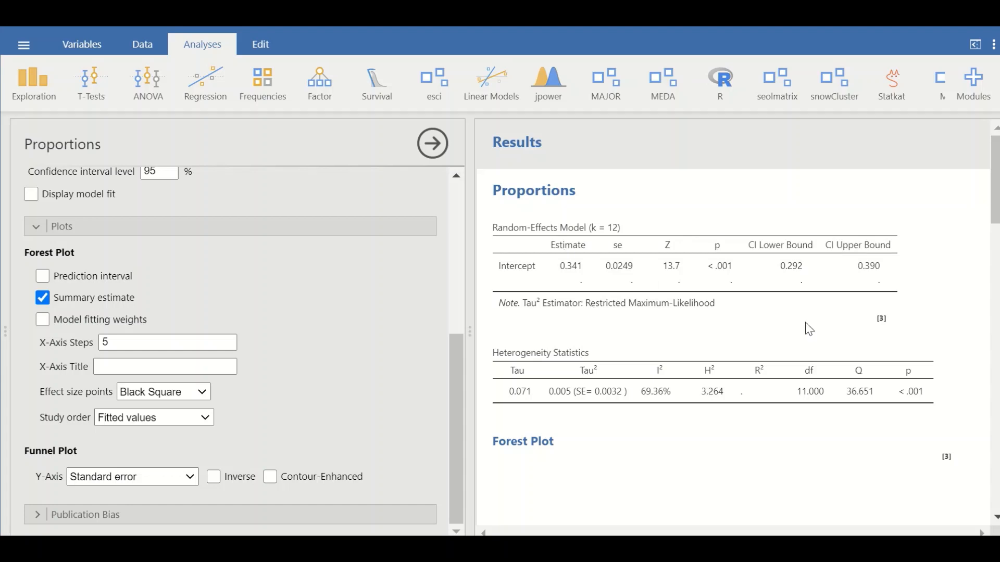
pyautogui.scroll(-5, 648, 275)
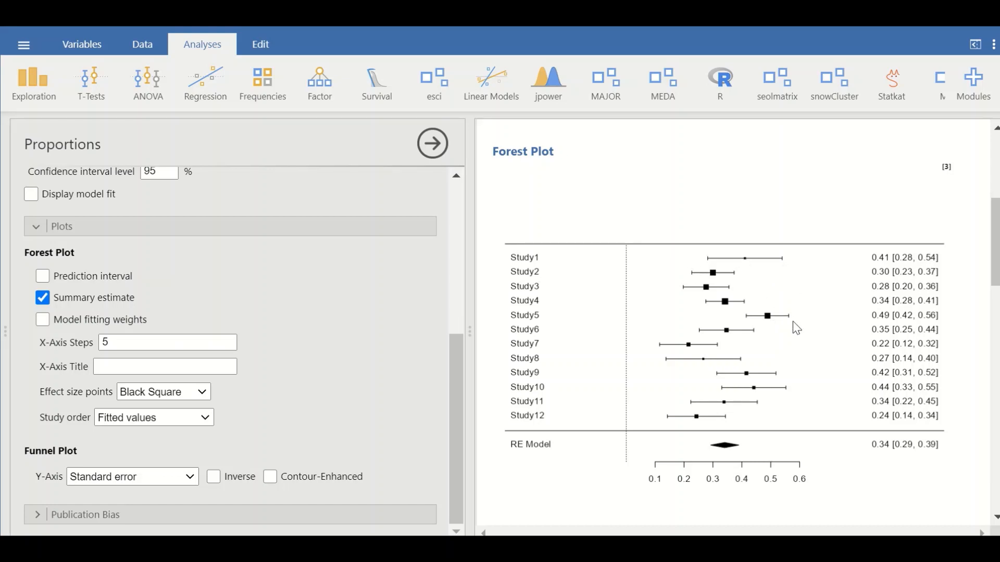
# Step: Examine the Proportions forest plot, the fail-safe N, rank correlation and regression tests for publication bias, and the funnel plot
pyautogui.scroll(-2, 786, 325)
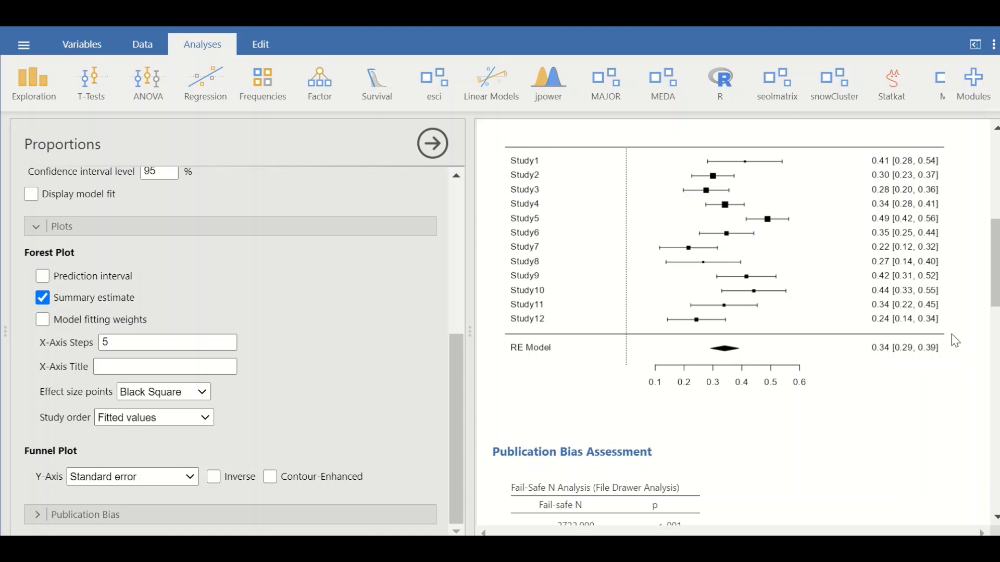
pyautogui.scroll(-3, 871, 344)
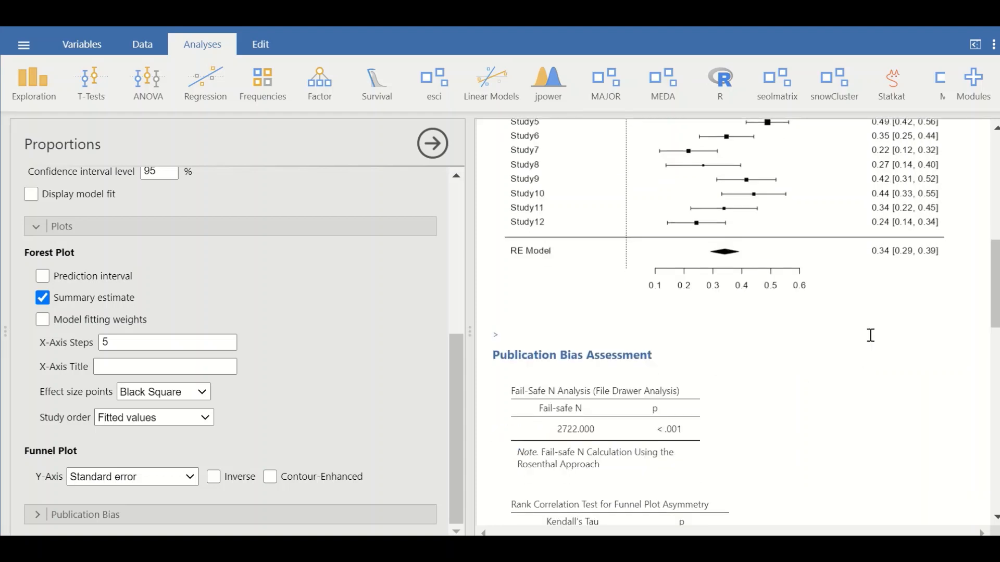
pyautogui.scroll(-3, 850, 334)
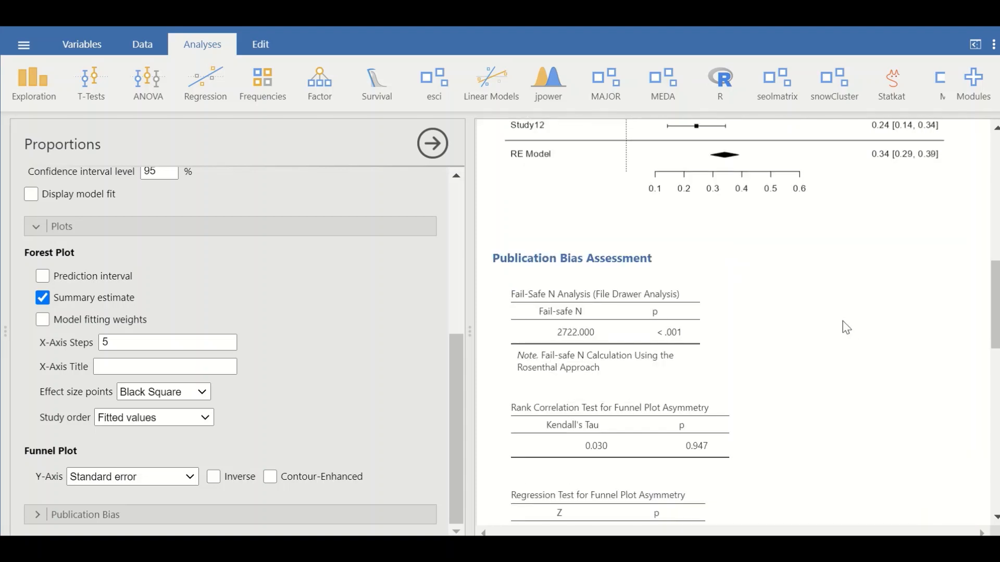
pyautogui.scroll(-3, 845, 332)
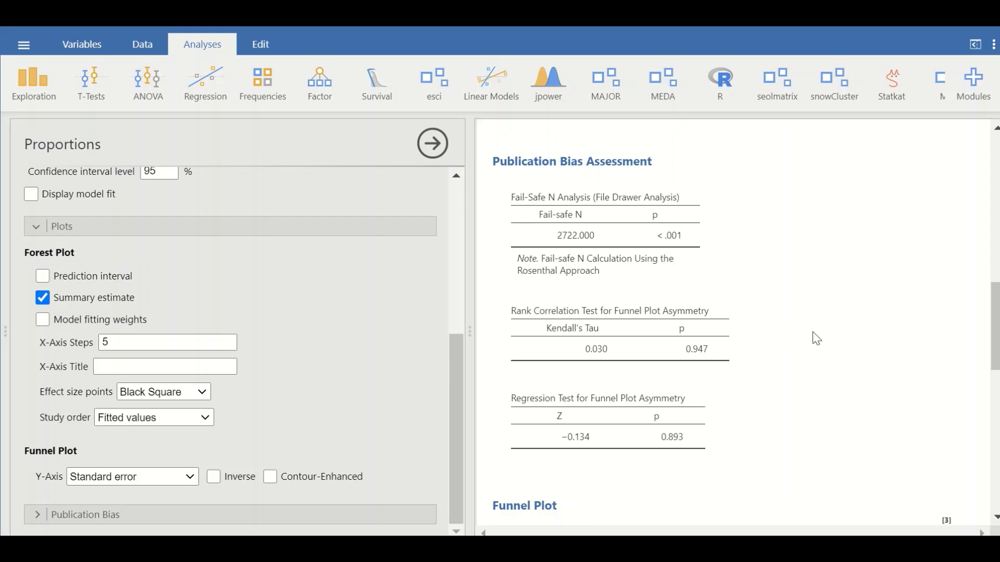
pyautogui.scroll(-5, 779, 323)
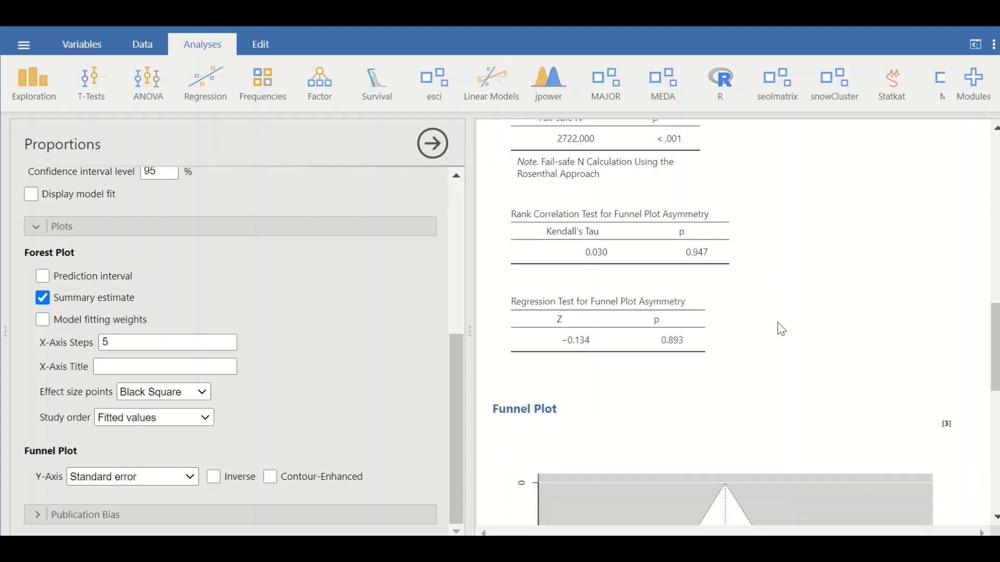
pyautogui.scroll(-3, 781, 327)
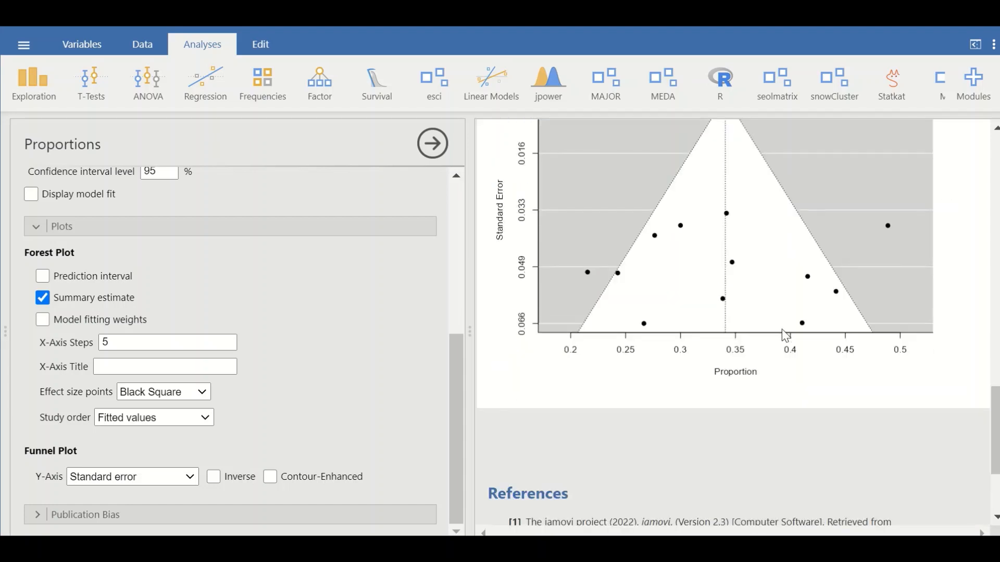
pyautogui.scroll(3, 787, 342)
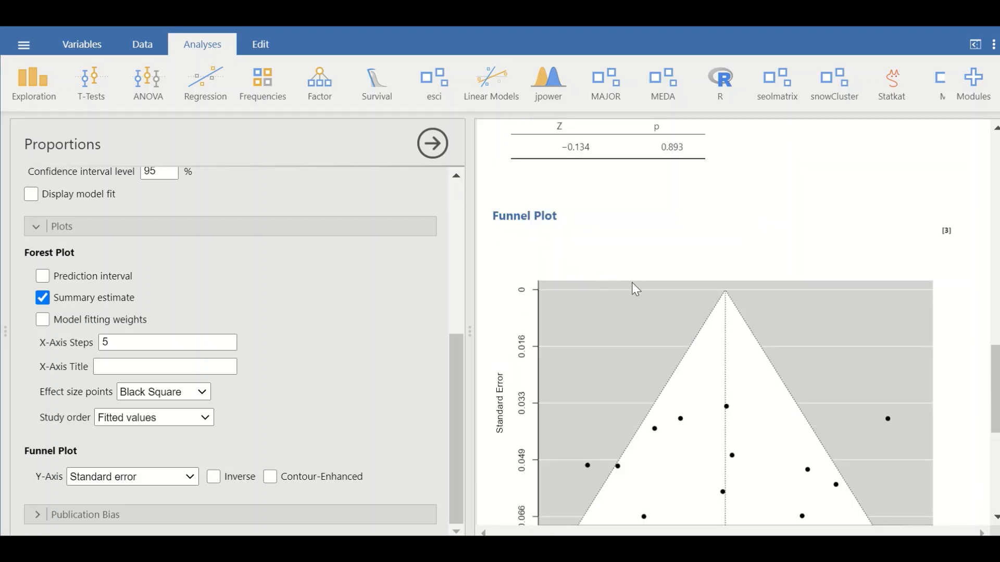
pyautogui.scroll(-2, 666, 291)
pyautogui.scroll(1, 763, 285)
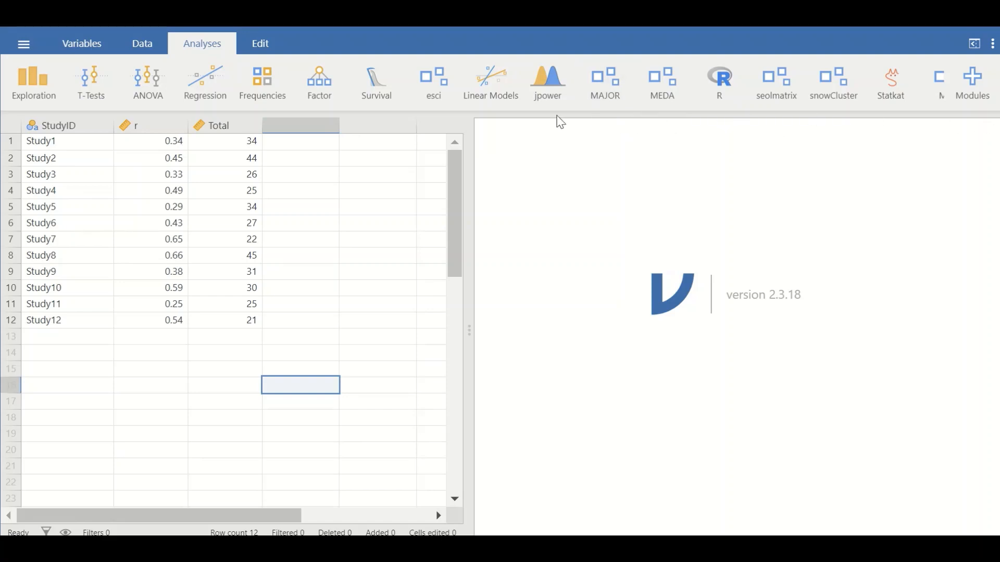
# Step: Check the installed modules and start a MAJOR Correlation Coefficients (r, N) meta-analysis
pyautogui.click(978, 98)
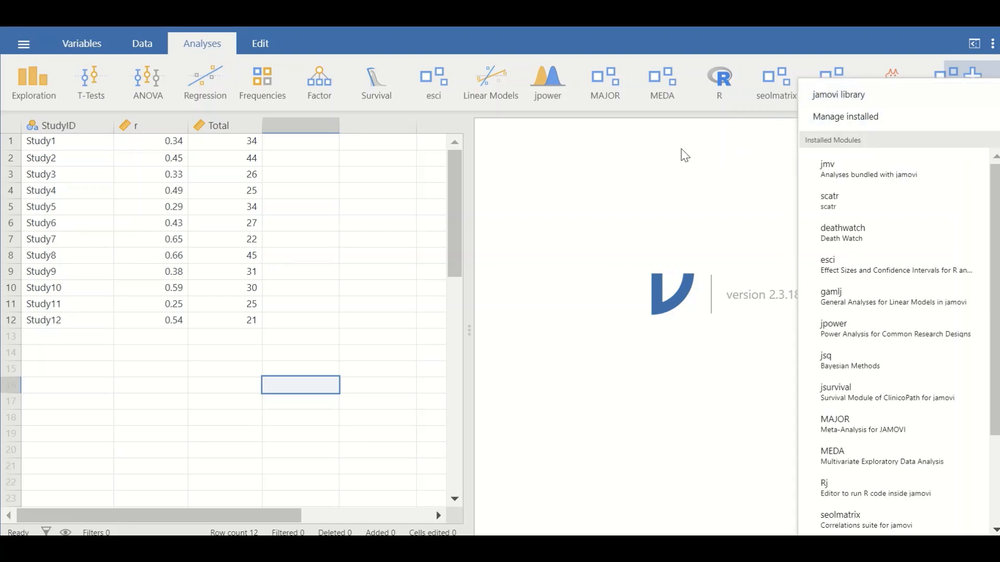
pyautogui.click(625, 158)
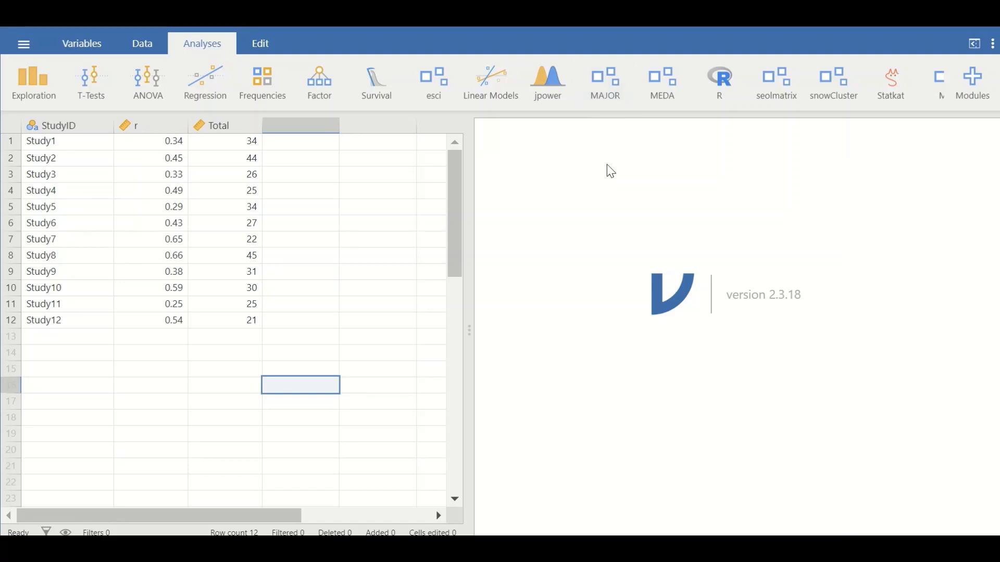
pyautogui.click(609, 97)
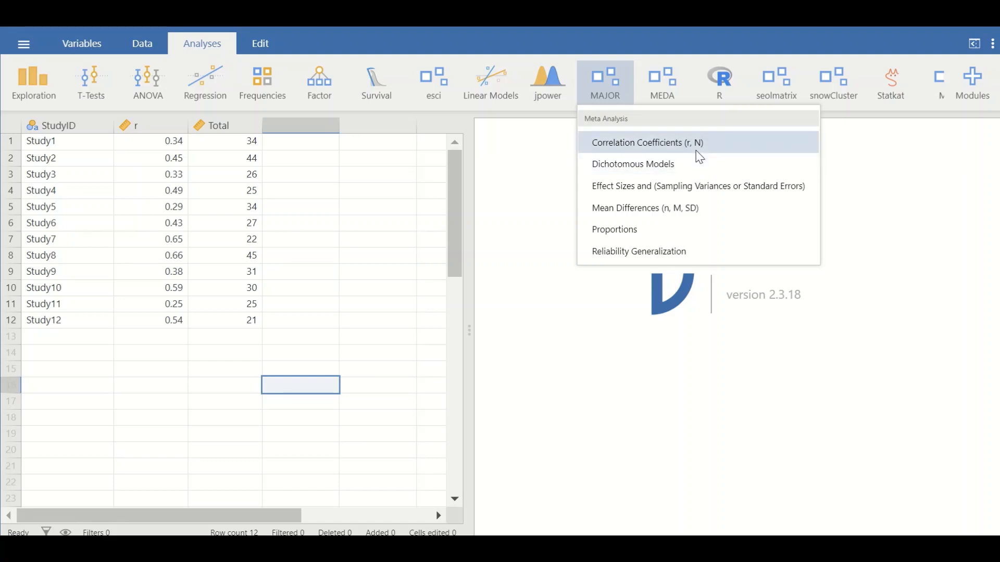
pyautogui.click(680, 147)
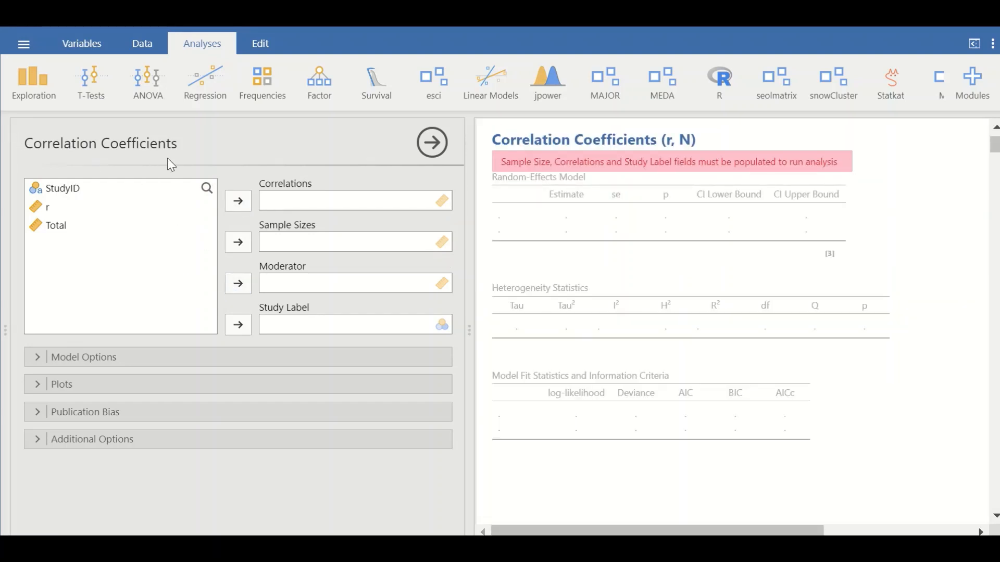
# Step: Assign StudyID as the study label, r as the correlations, and Total as the sample sizes
pyautogui.click(62, 195)
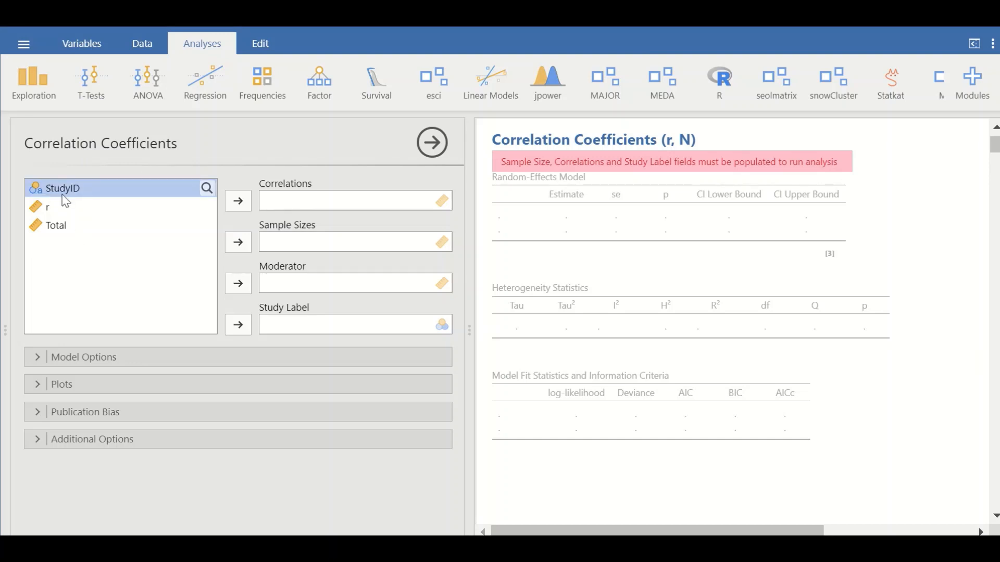
pyautogui.click(240, 326)
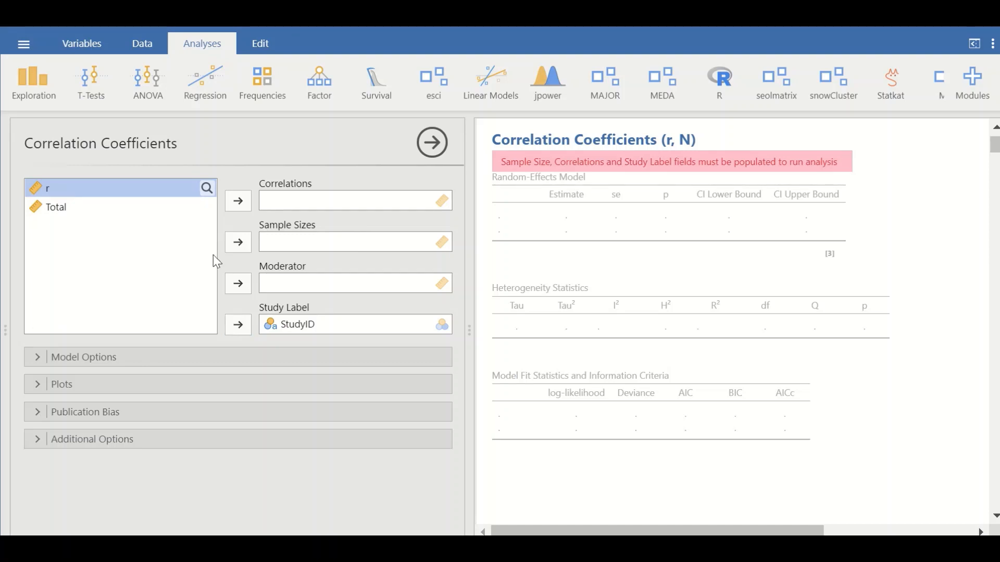
pyautogui.click(241, 202)
pyautogui.click(241, 251)
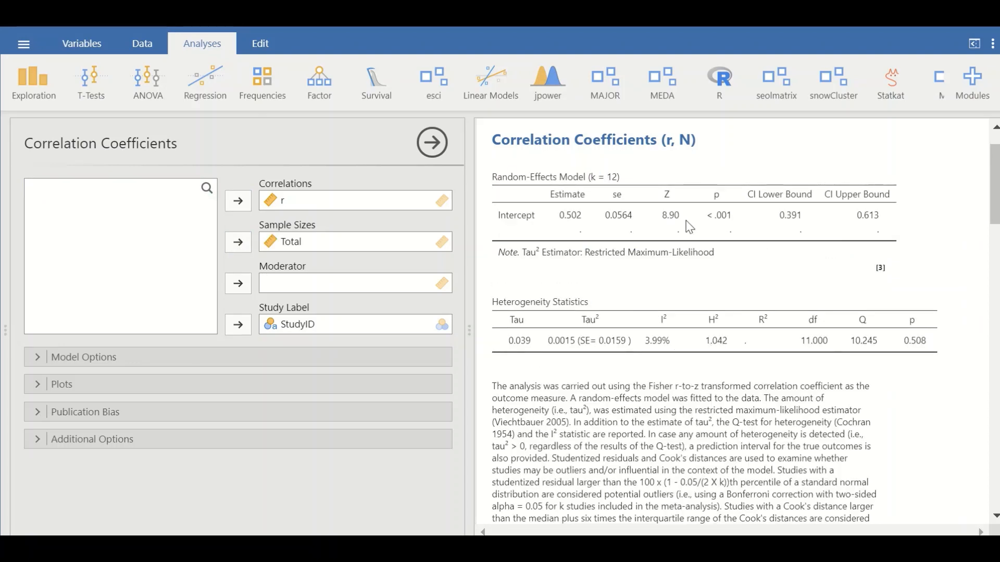
# Step: Look through the correlation meta-analysis results, from the written interpretation and forest plot to the funnel plot
pyautogui.scroll(-4, 698, 242)
pyautogui.scroll(-2, 697, 242)
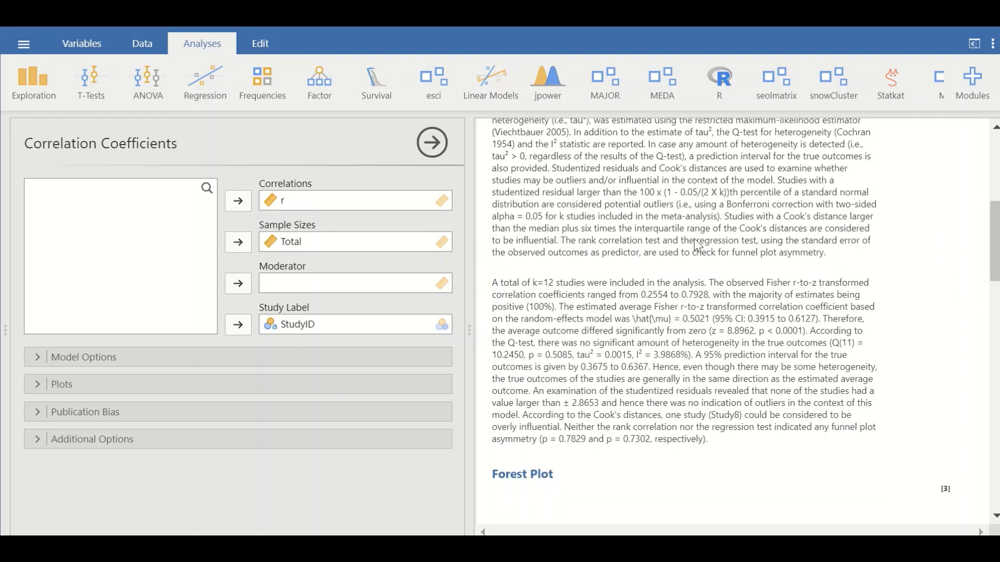
pyautogui.scroll(-1, 674, 348)
pyautogui.scroll(-18, 674, 348)
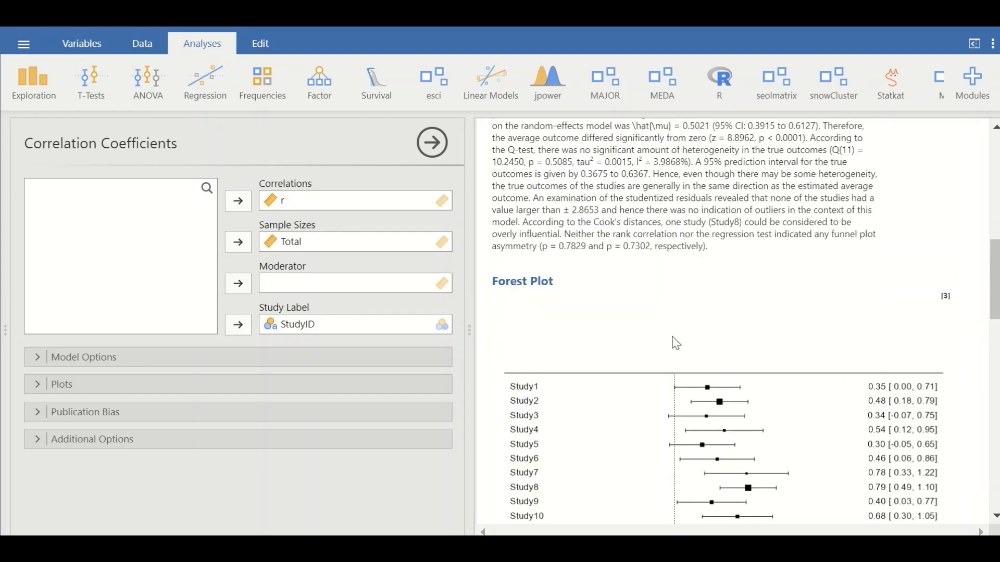
pyautogui.scroll(-2, 669, 320)
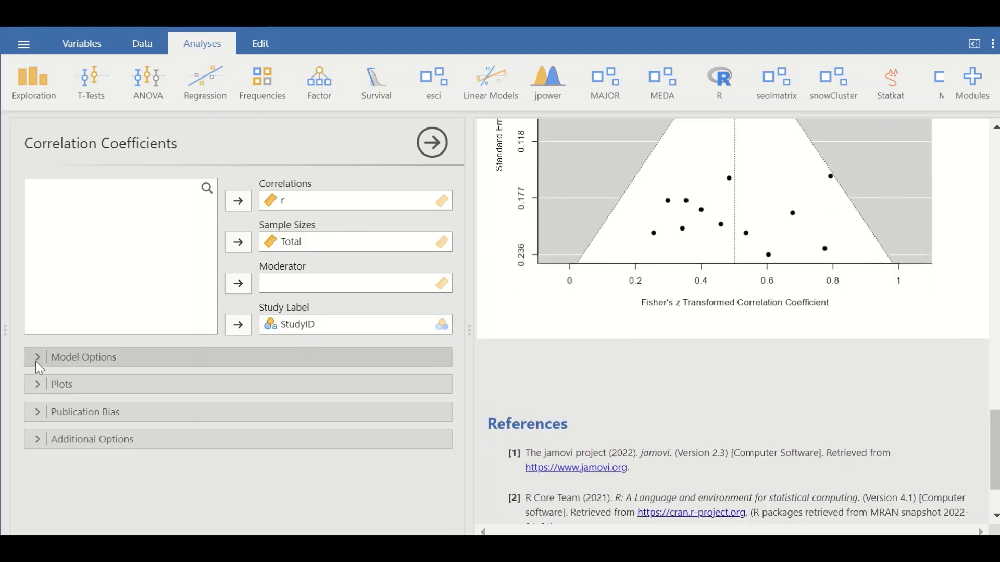
# Step: In the model options, keep the Restricted Maximum-Likelihood estimator and the Fisher's r-to-z transformed correlation coefficient as the model measure
pyautogui.click(57, 363)
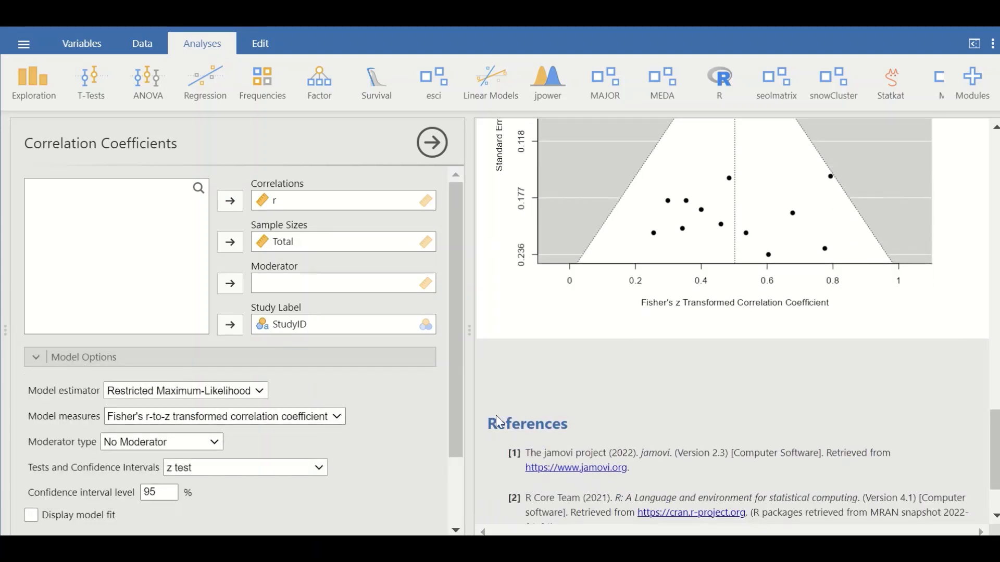
pyautogui.moveTo(994, 435); pyautogui.dragTo(984, 157)
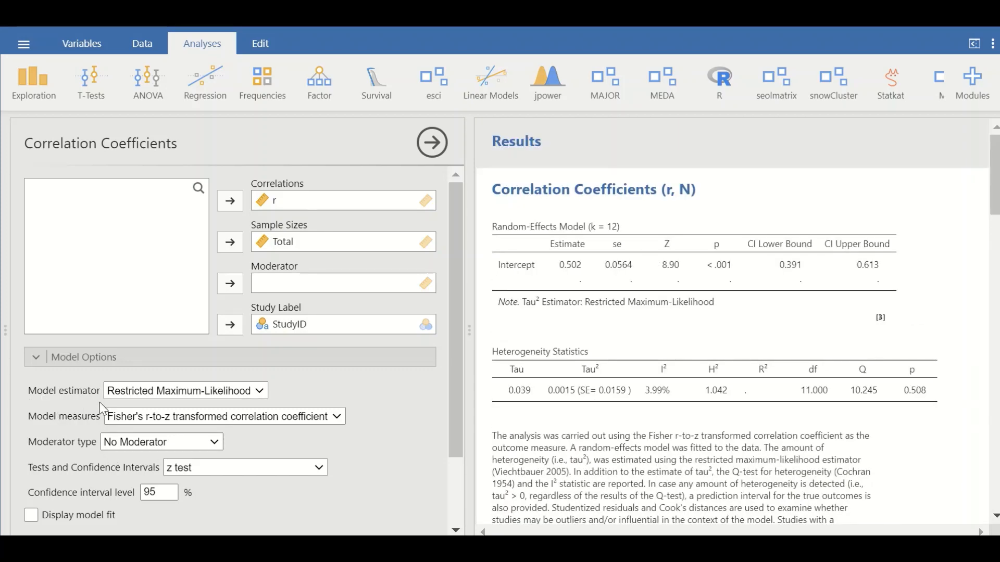
pyautogui.click(260, 394)
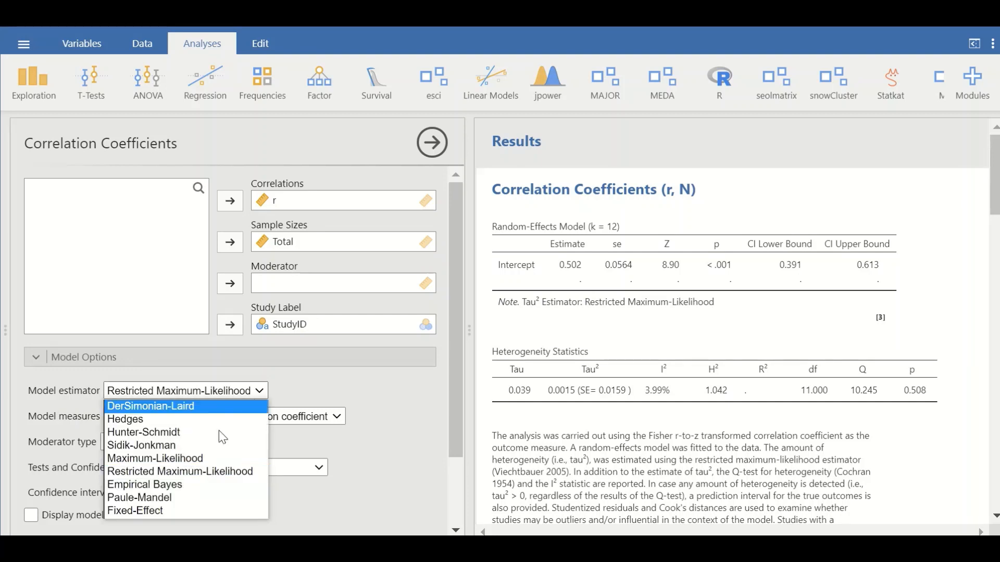
pyautogui.click(172, 472)
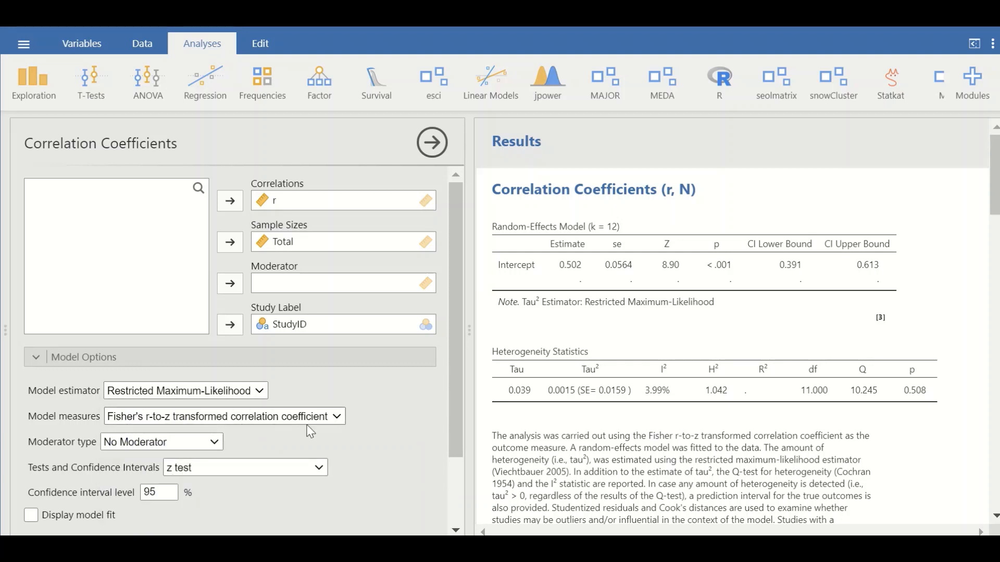
pyautogui.click(337, 417)
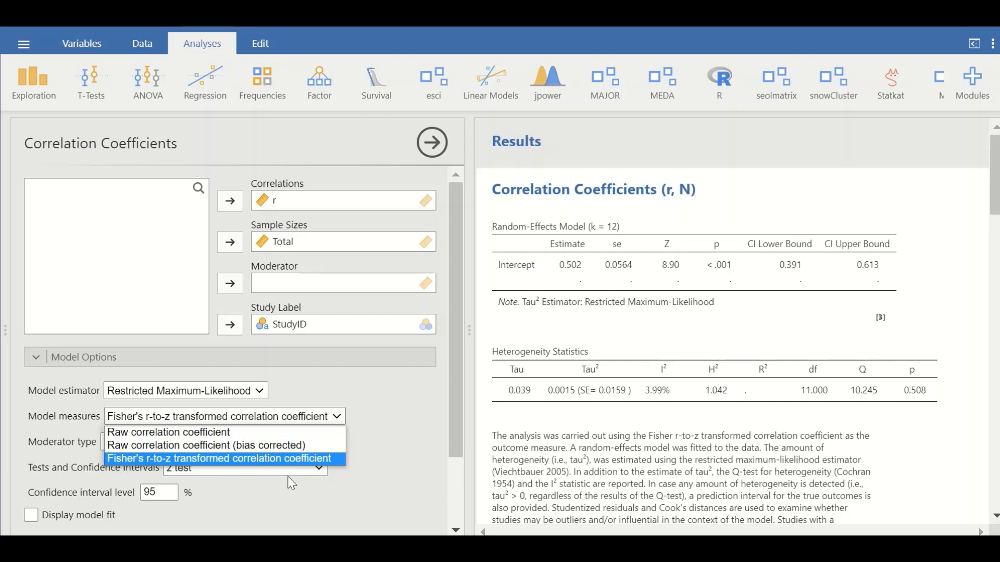
pyautogui.click(330, 458)
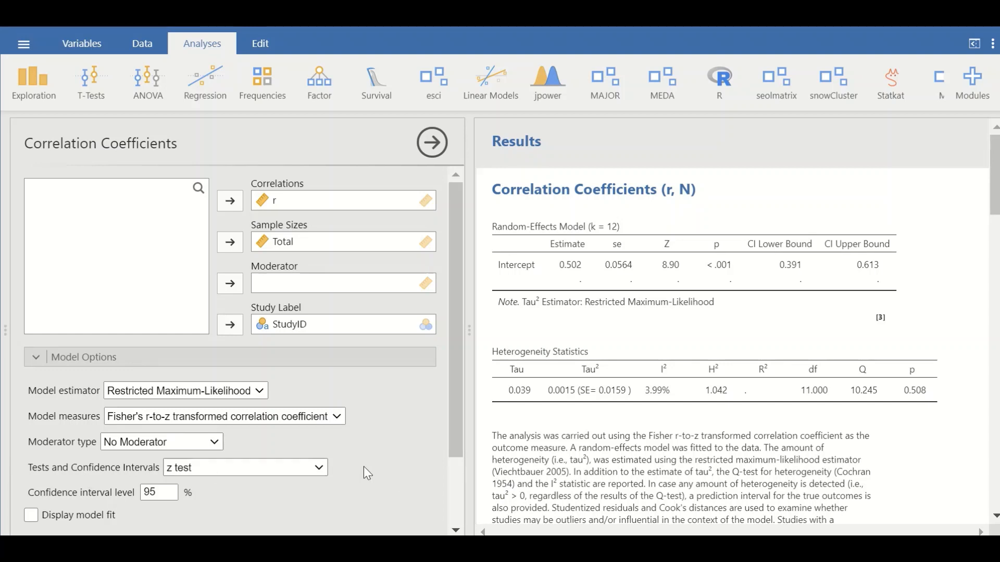
# Step: Expand the plot options of the correlation analysis and examine the forest plot and funnel plot settings
pyautogui.scroll(-3, 313, 461)
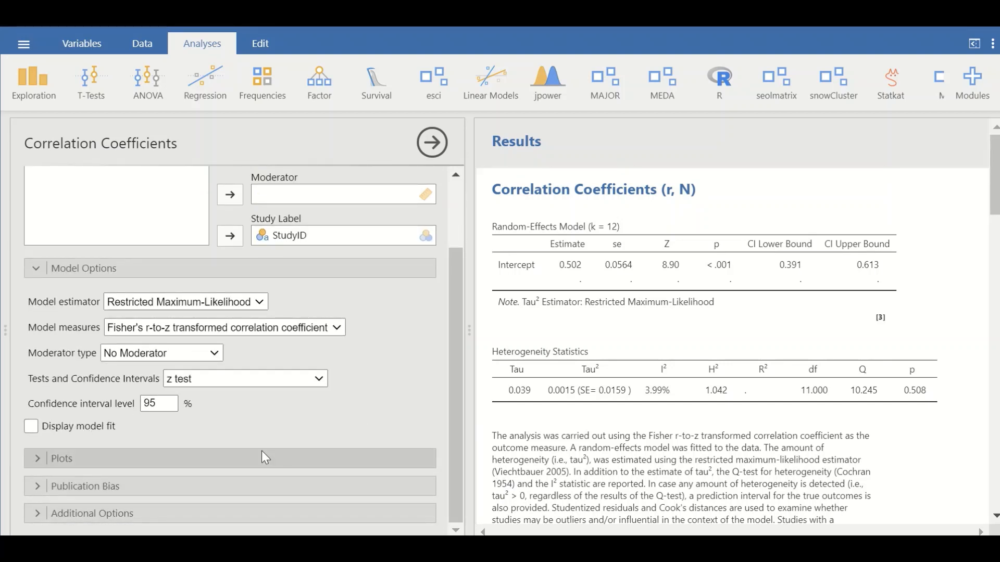
pyautogui.click(104, 459)
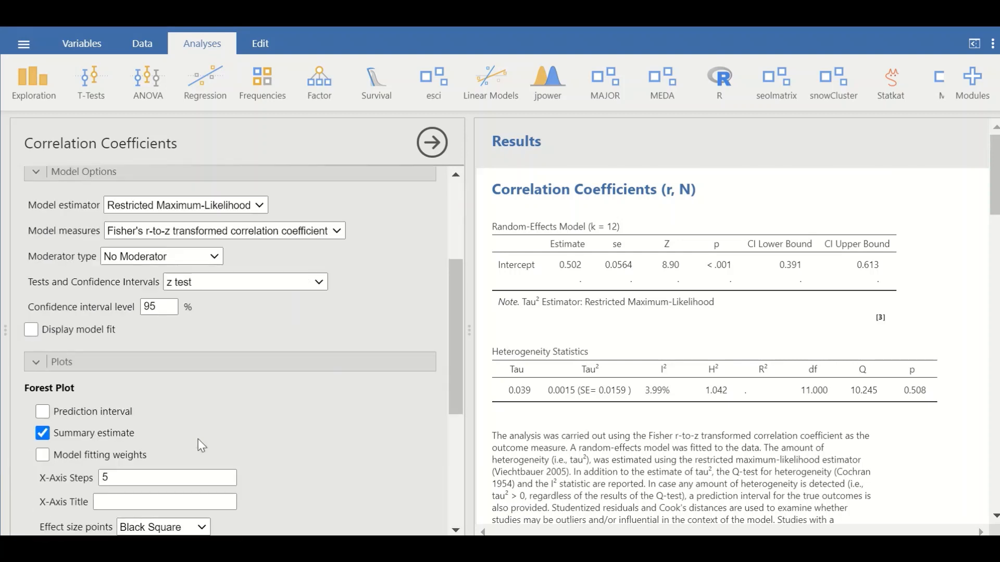
pyautogui.scroll(-2, 169, 393)
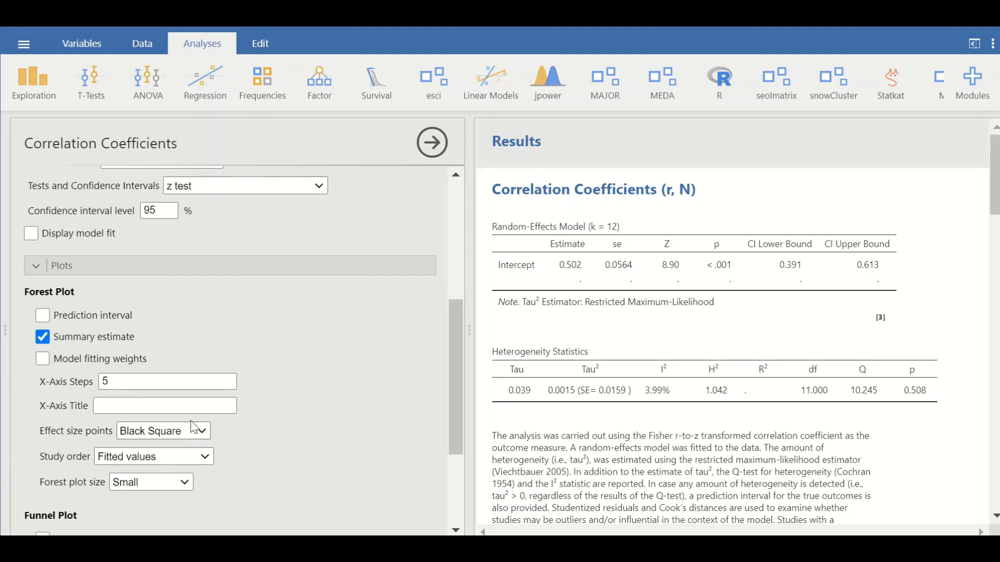
pyautogui.scroll(-2, 130, 440)
pyautogui.scroll(-1, 146, 454)
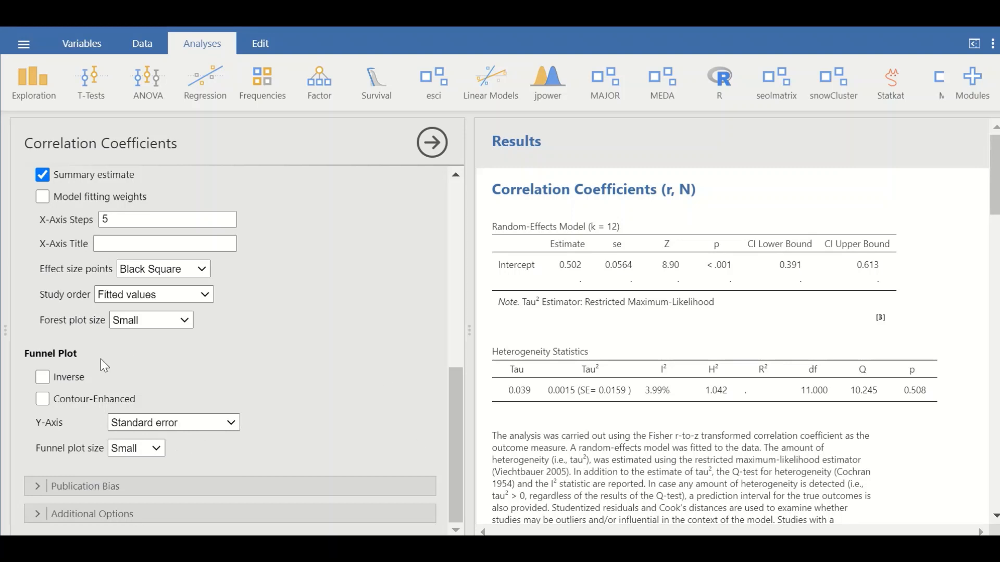
# Step: Expand the publication bias options and review the Fail-Safe N, excess significance, p-curve, p-uniform and selection model settings
pyautogui.click(119, 486)
pyautogui.scroll(-5, 198, 443)
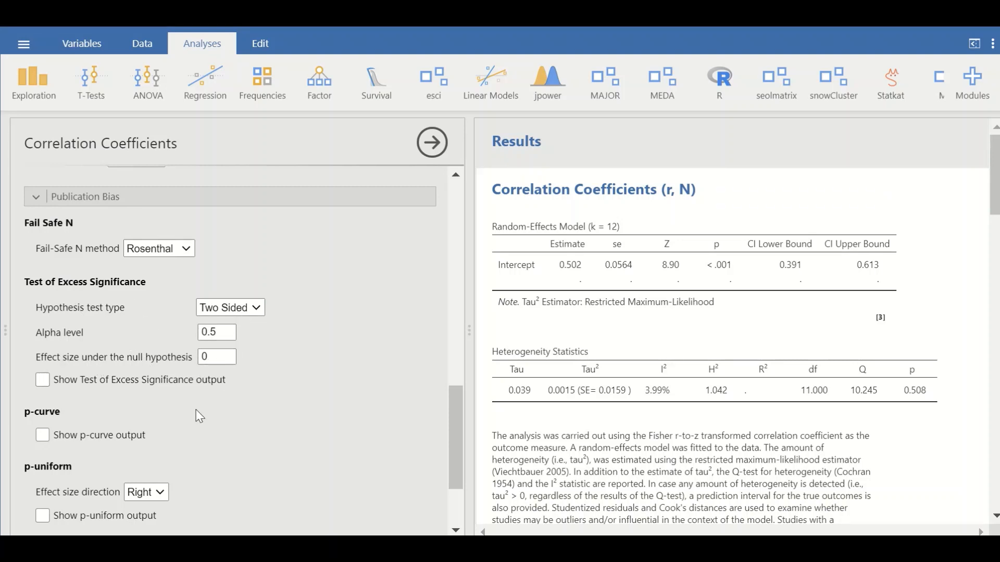
pyautogui.scroll(-2, 196, 416)
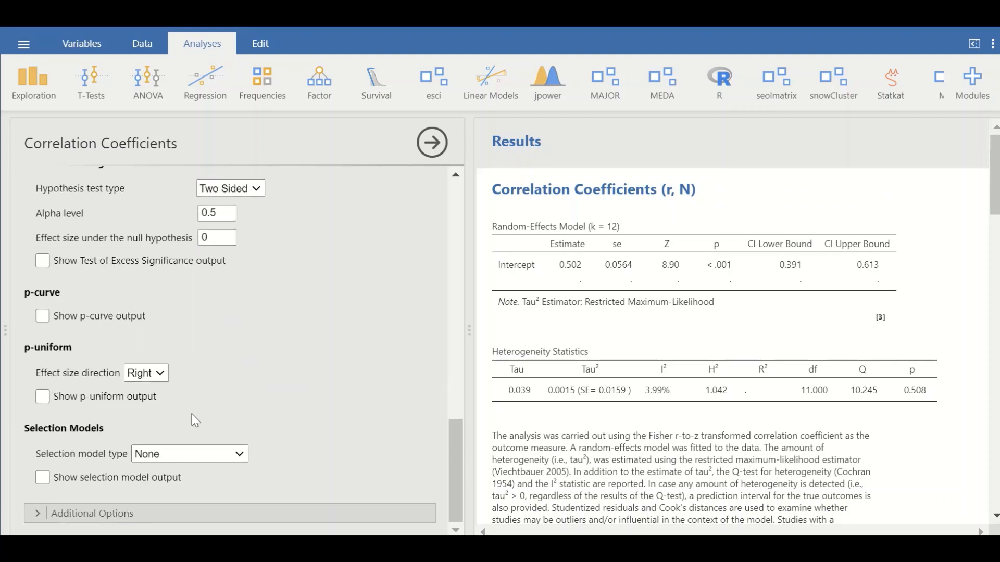
# Step: Expand the additional options of the correlation analysis and examine the random-effects model, heterogeneity statistics and forest plot of the individual studies
pyautogui.click(105, 513)
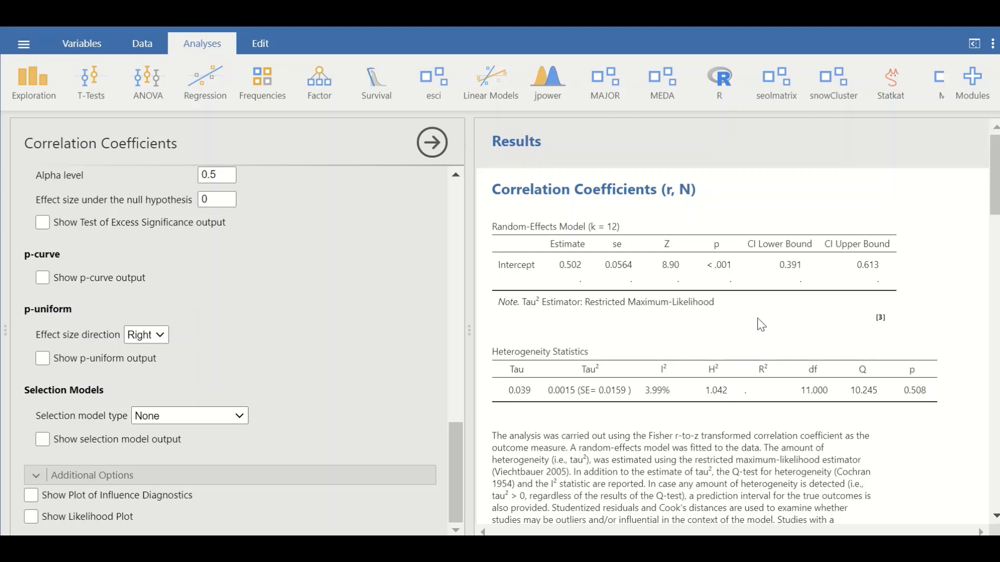
pyautogui.scroll(-2, 694, 348)
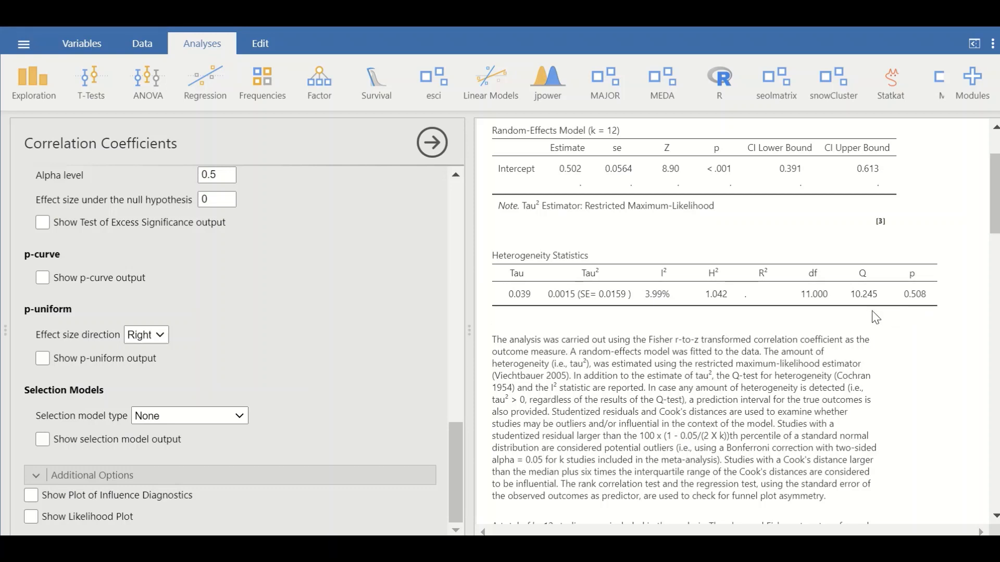
pyautogui.scroll(-5, 876, 313)
pyautogui.scroll(-8, 878, 311)
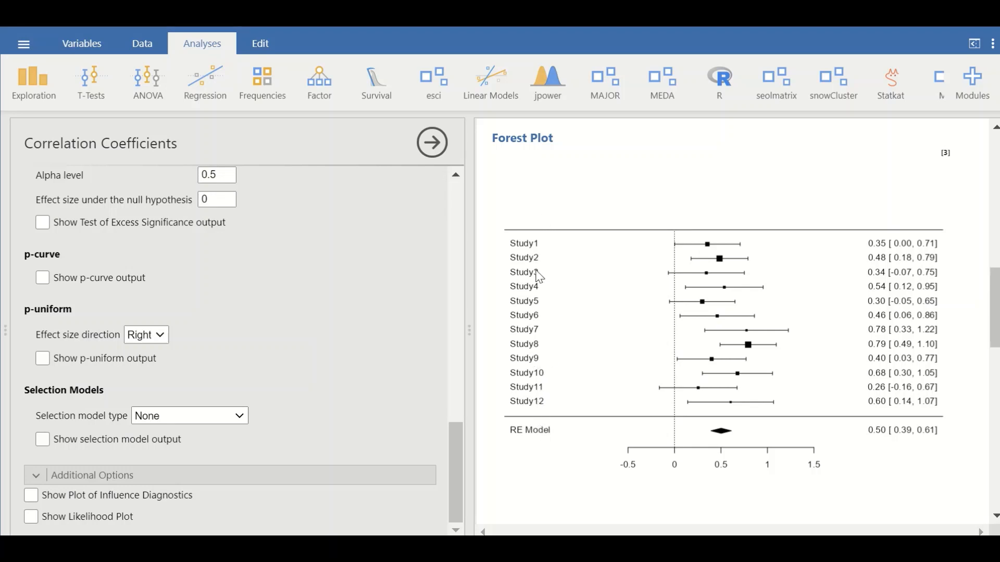
pyautogui.scroll(-1, 550, 391)
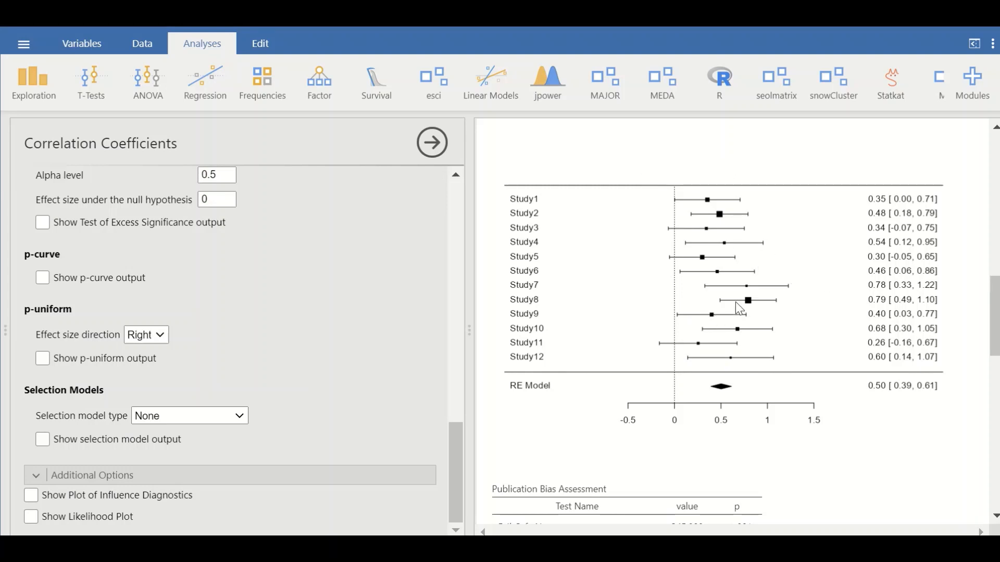
pyautogui.scroll(-1, 729, 286)
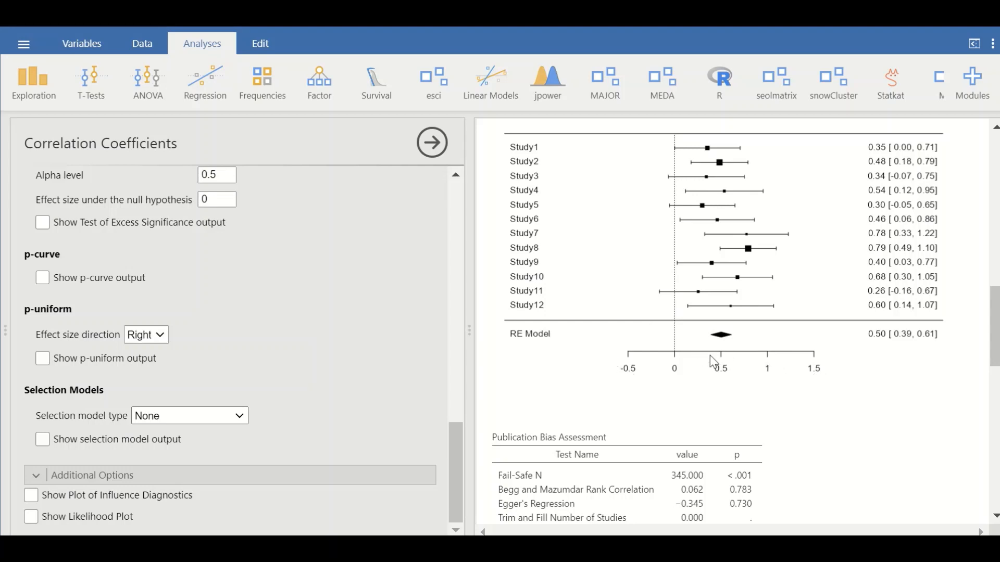
# Step: Examine the Publication Bias Assessment table and the distribution of studies in the funnel plot
pyautogui.scroll(-3, 710, 348)
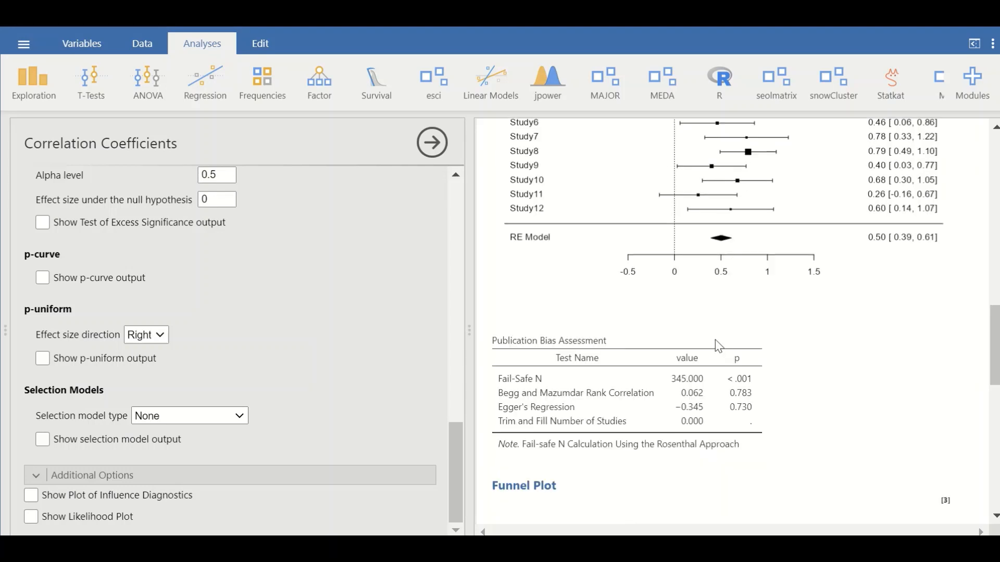
pyautogui.scroll(-3, 734, 356)
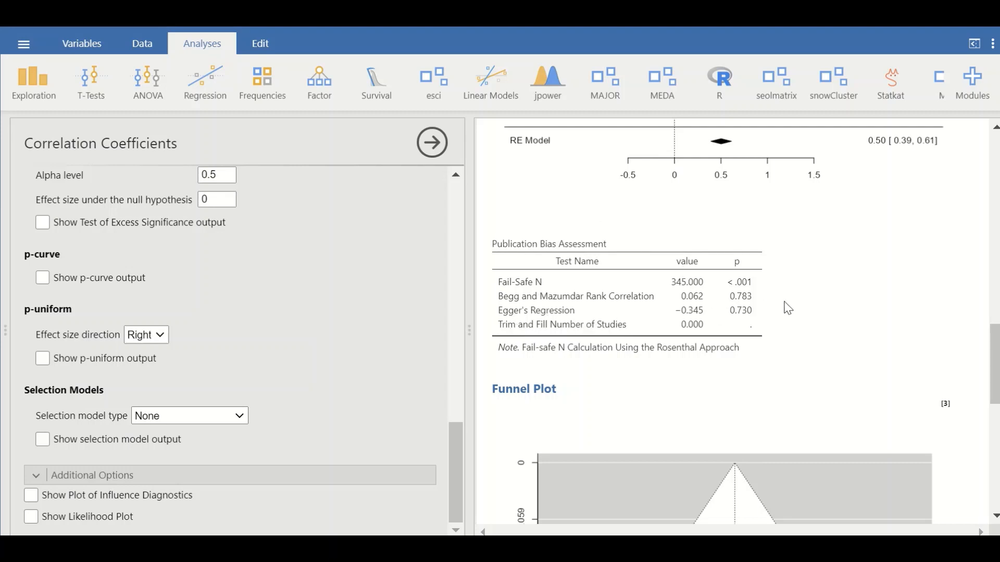
pyautogui.scroll(-2, 789, 307)
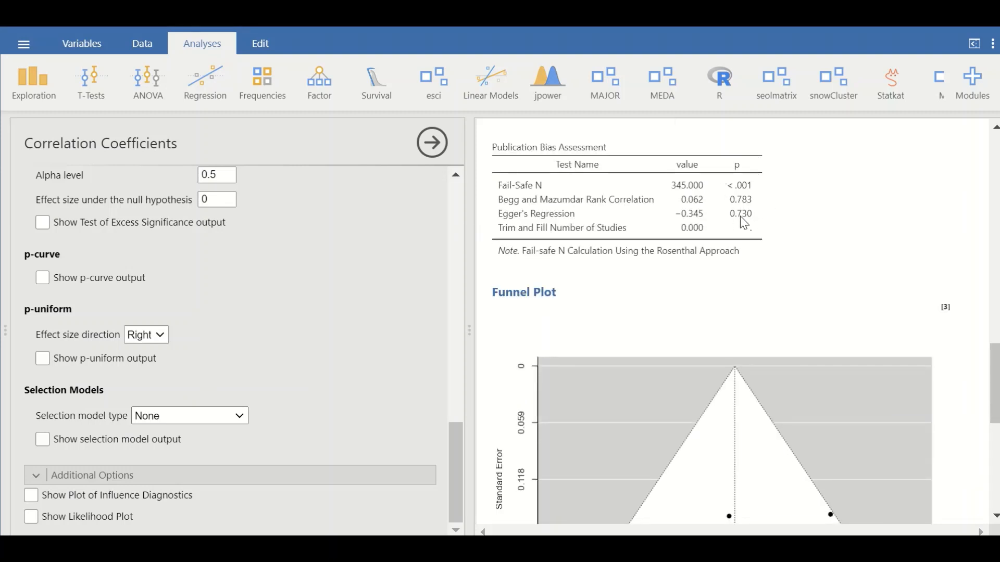
pyautogui.scroll(-4, 780, 267)
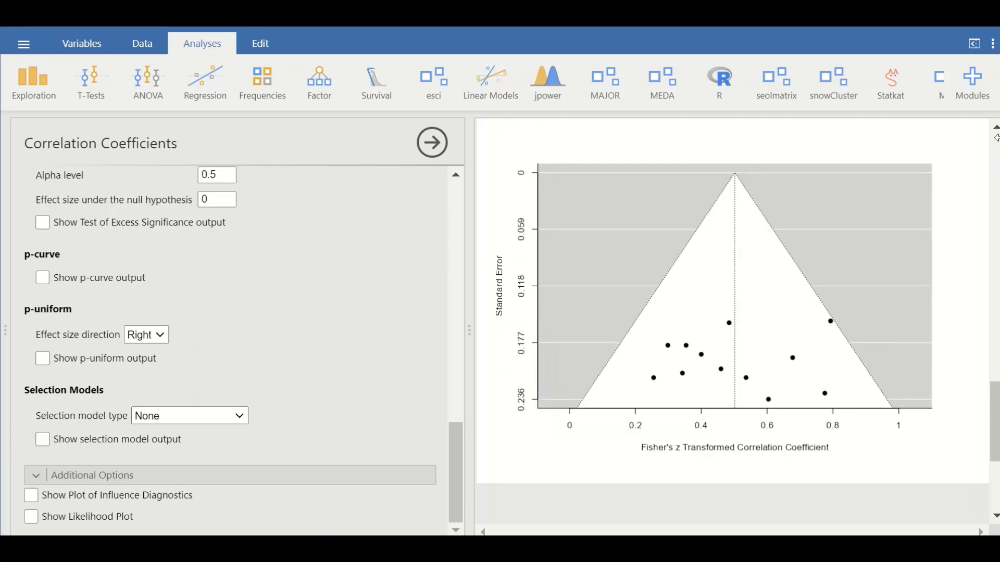
pyautogui.scroll(1, 770, 265)
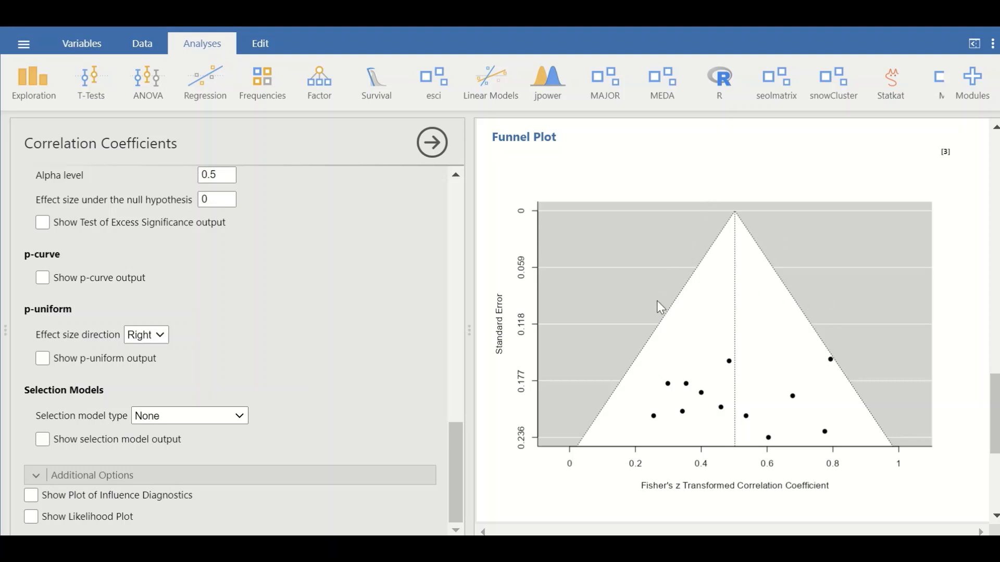
pyautogui.scroll(4, 696, 350)
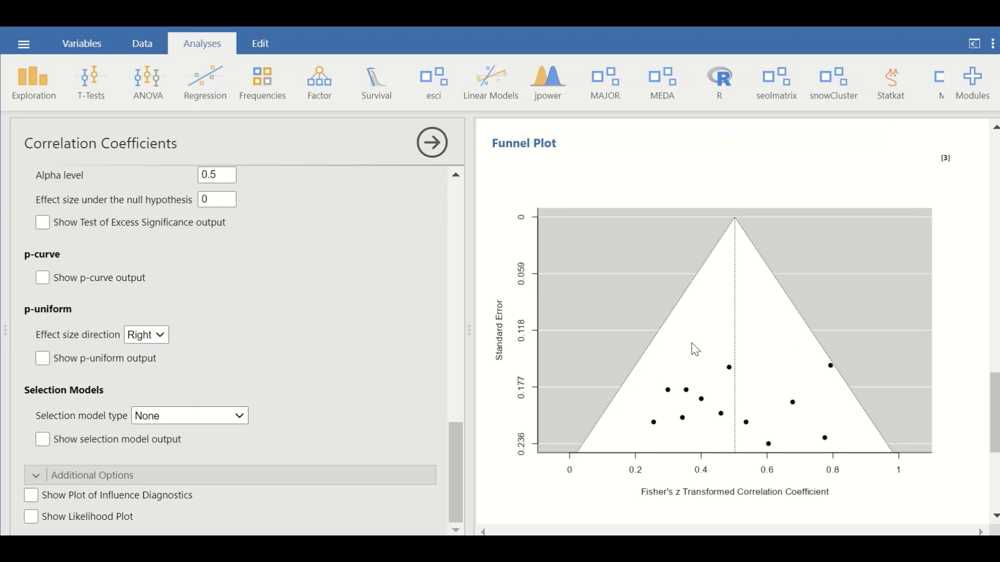